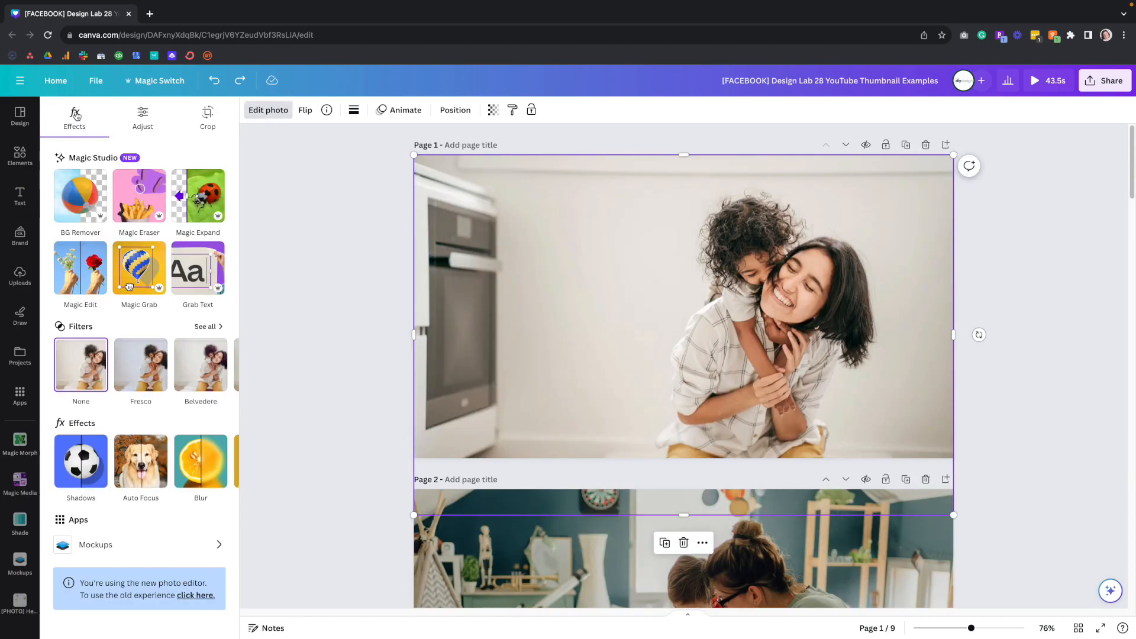
- Extract the mother and child from the page 1 photo with Magic Grab, then enlarge and reposition them on the right half
click(148, 274)
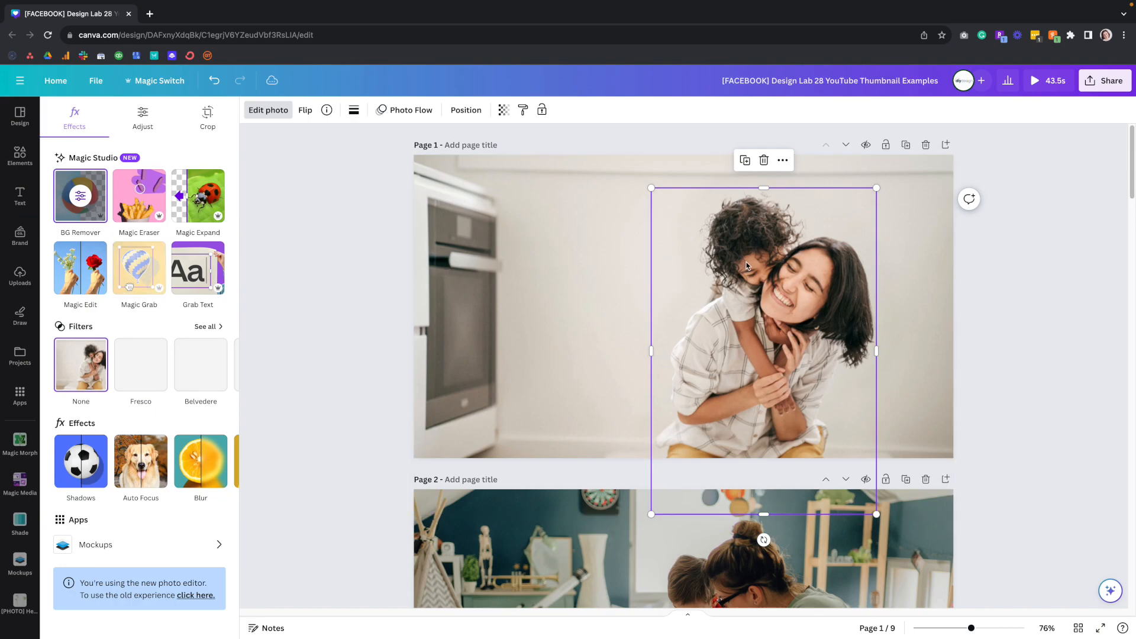
drag(776, 326, 722, 286)
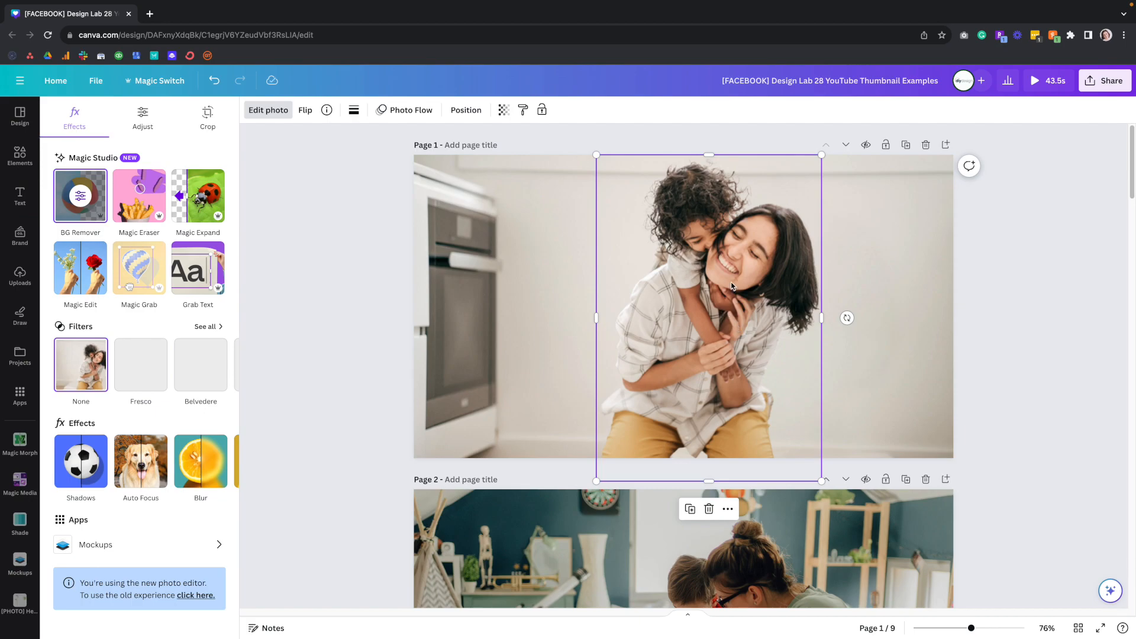
drag(820, 155, 900, 114)
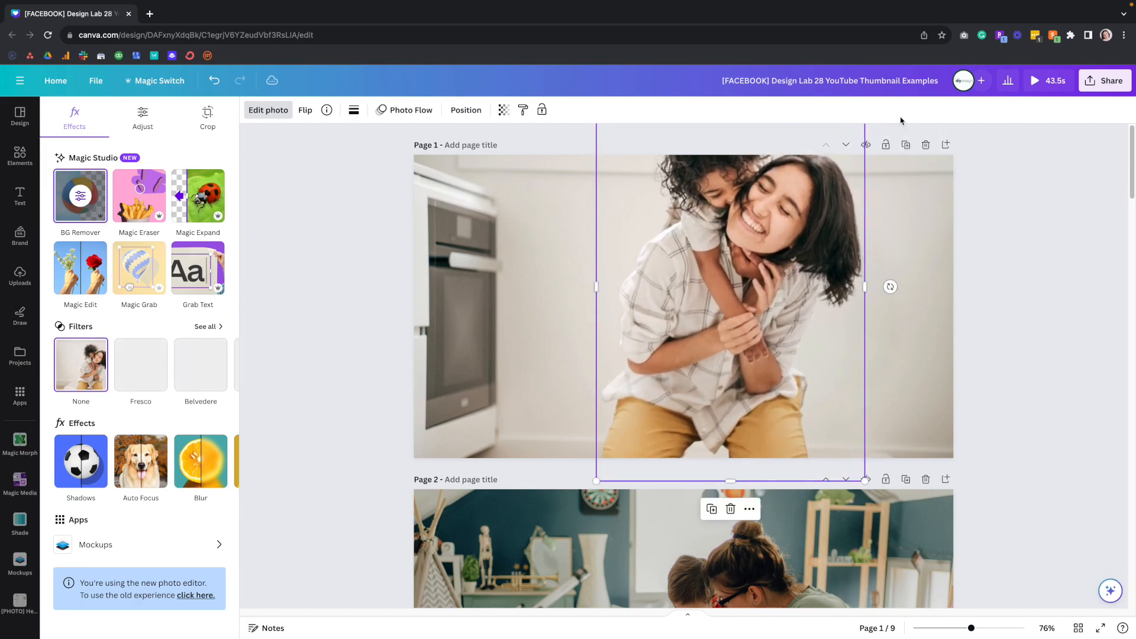
drag(709, 231, 773, 269)
click(1057, 274)
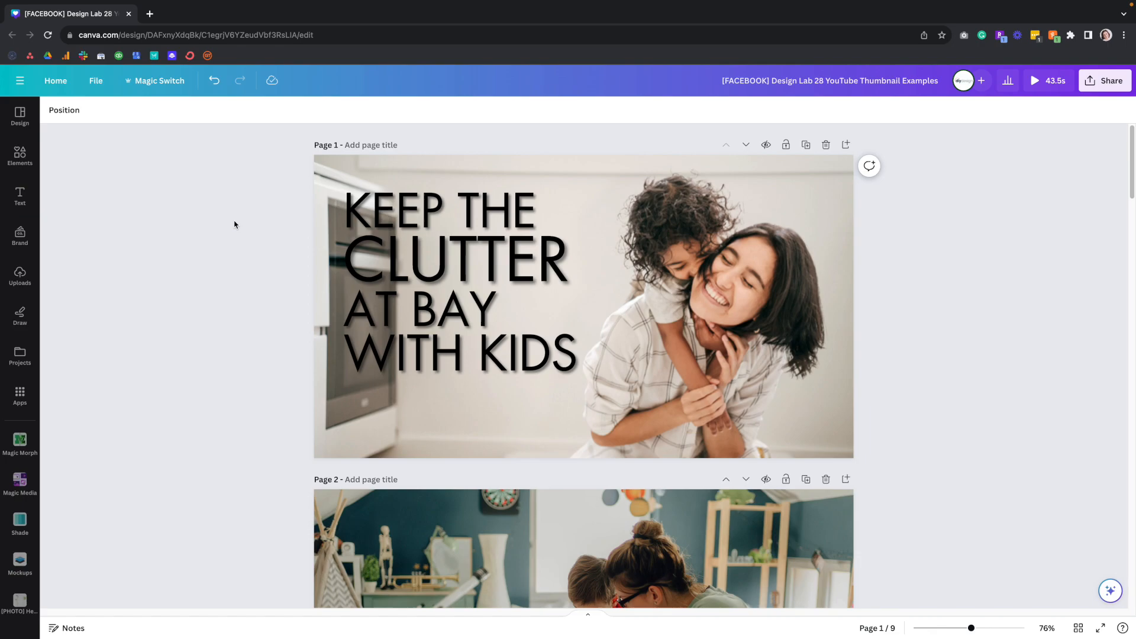
- Examine the Shadow effect settings of the "KEEP THE" text on page 1
click(408, 205)
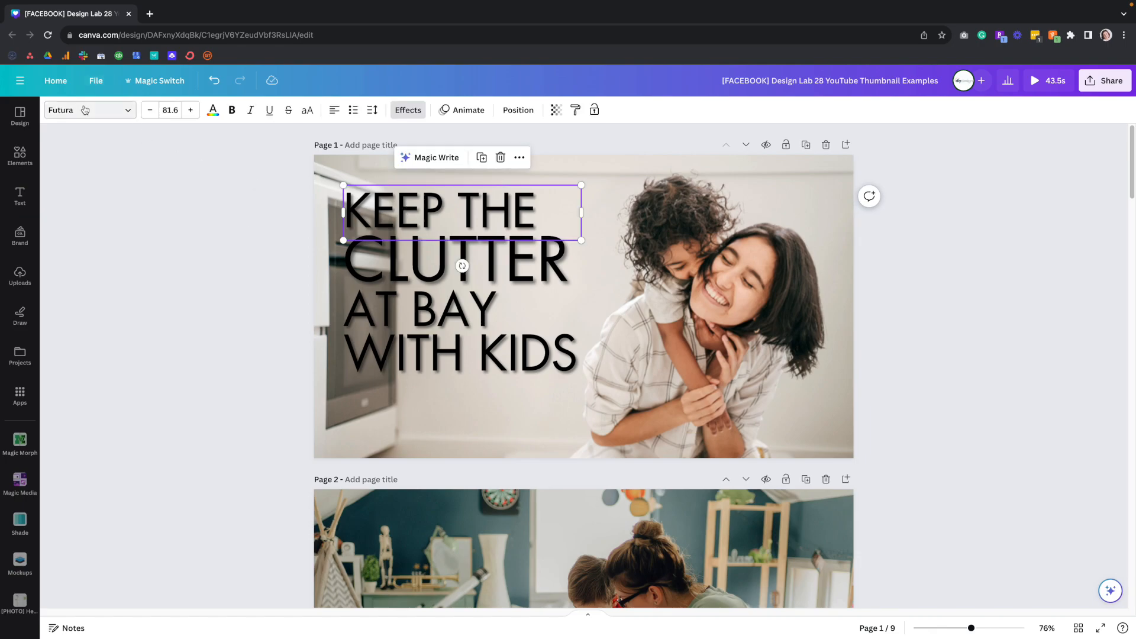
click(407, 109)
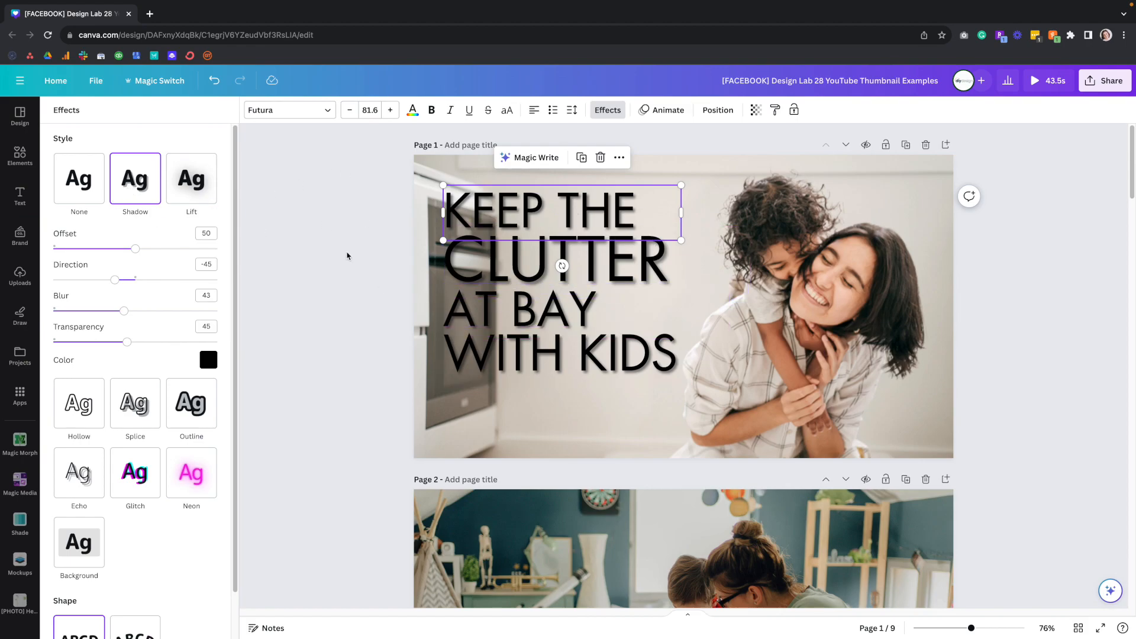
click(306, 217)
click(253, 211)
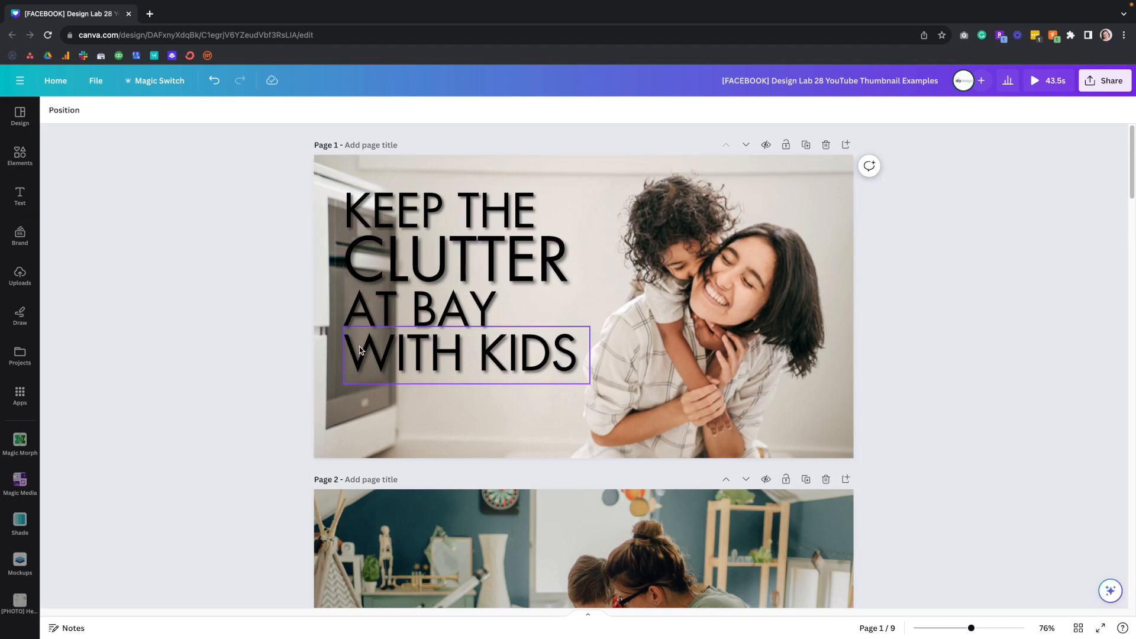
- Send the fading overlay along page 1's left edge backward so it sits behind all the heading text
click(339, 395)
click(341, 393)
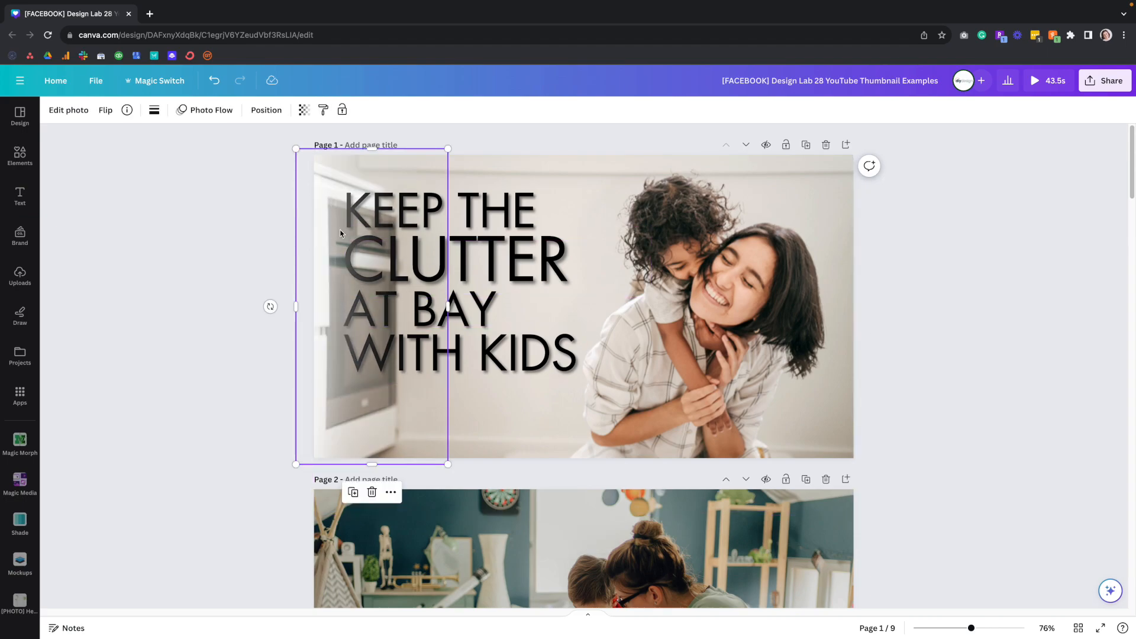
click(266, 110)
click(201, 140)
click(201, 141)
click(202, 141)
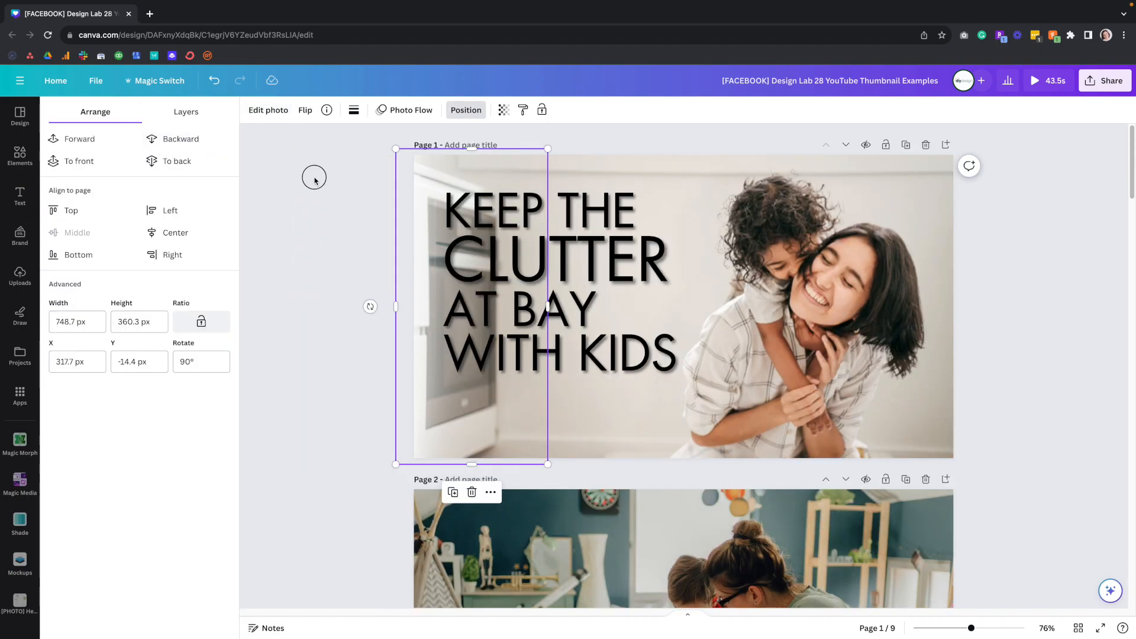
click(314, 180)
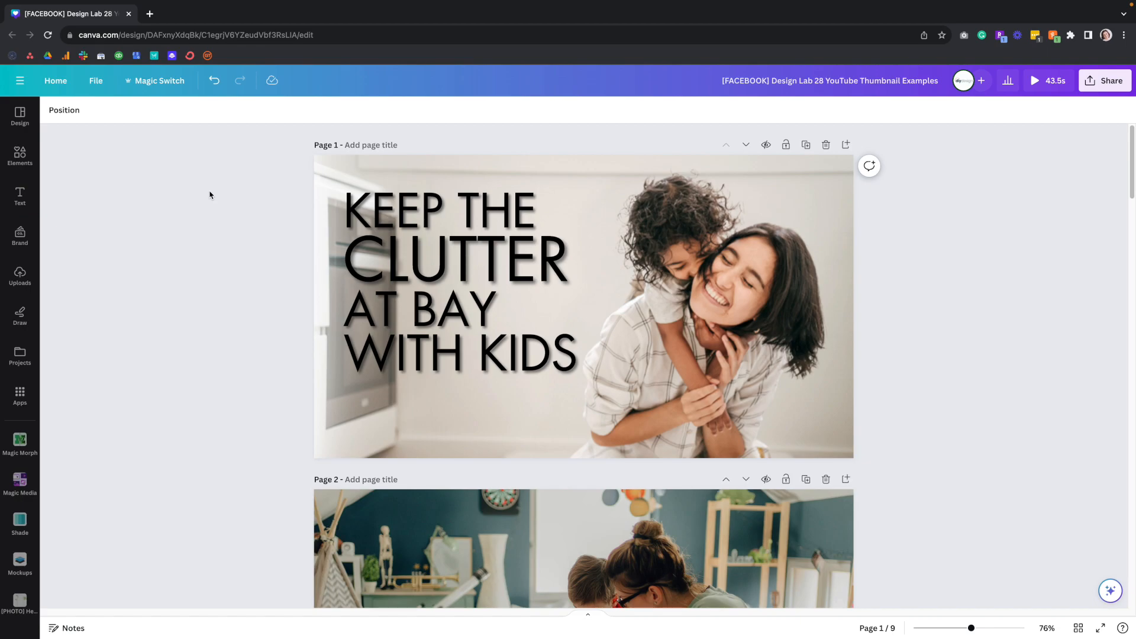
- Shrink the mother-and-child cut-out on page 1 slightly and nudge it clear of the heading text
click(705, 343)
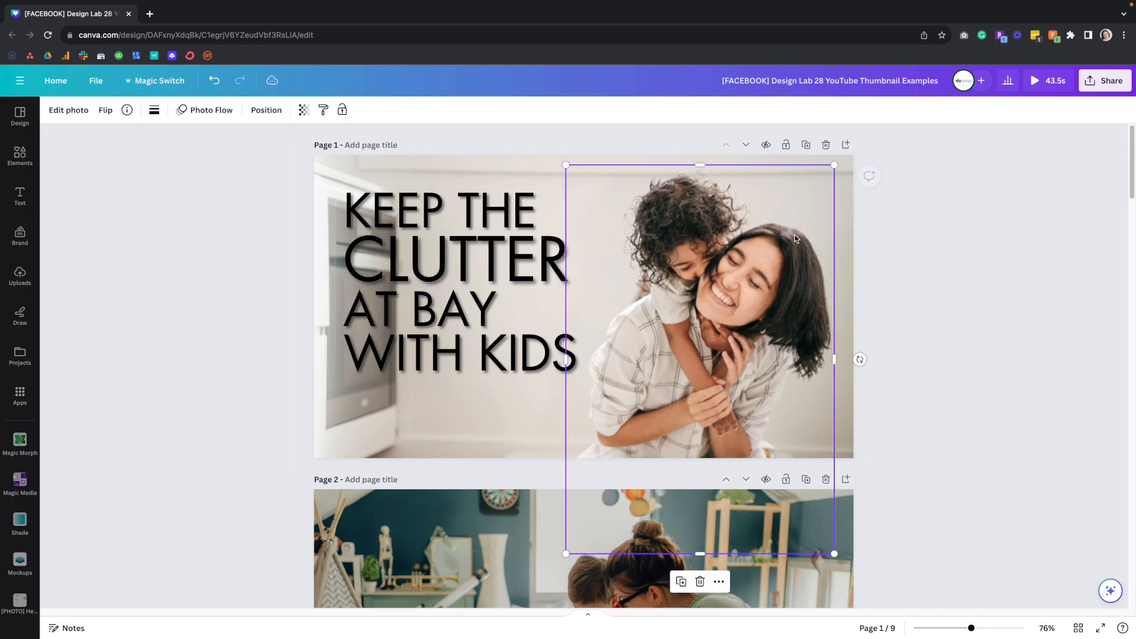
drag(834, 165, 823, 180)
drag(793, 315, 797, 305)
click(977, 342)
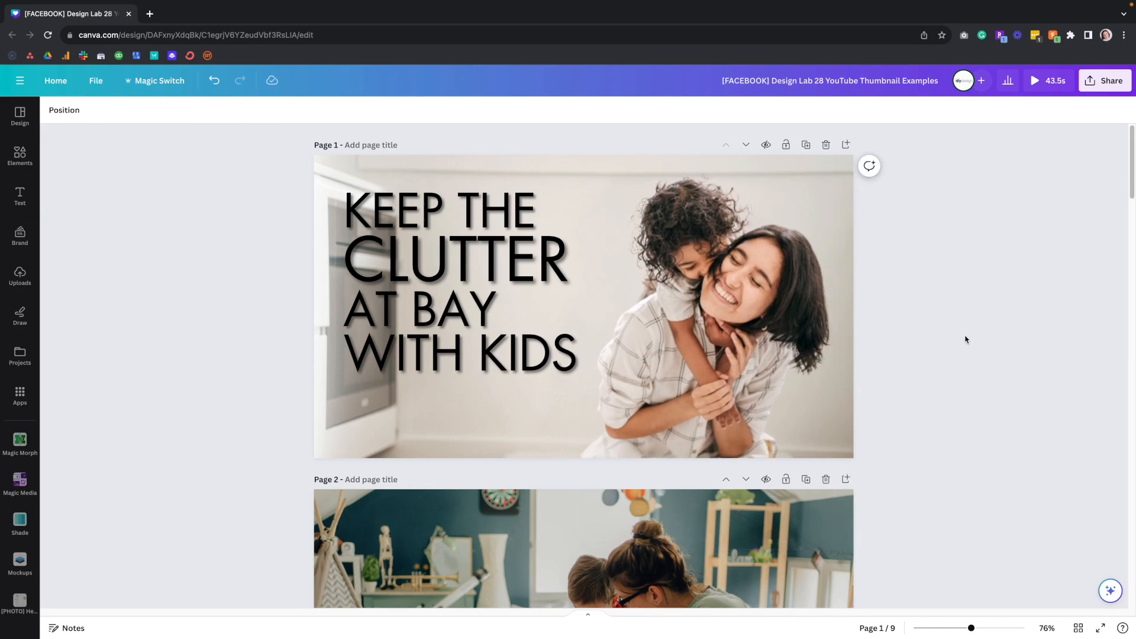
- Separate the woman and boy from the page 2 photo with Magic Grab
scroll(968, 339, down, 5)
scroll(966, 339, down, 1)
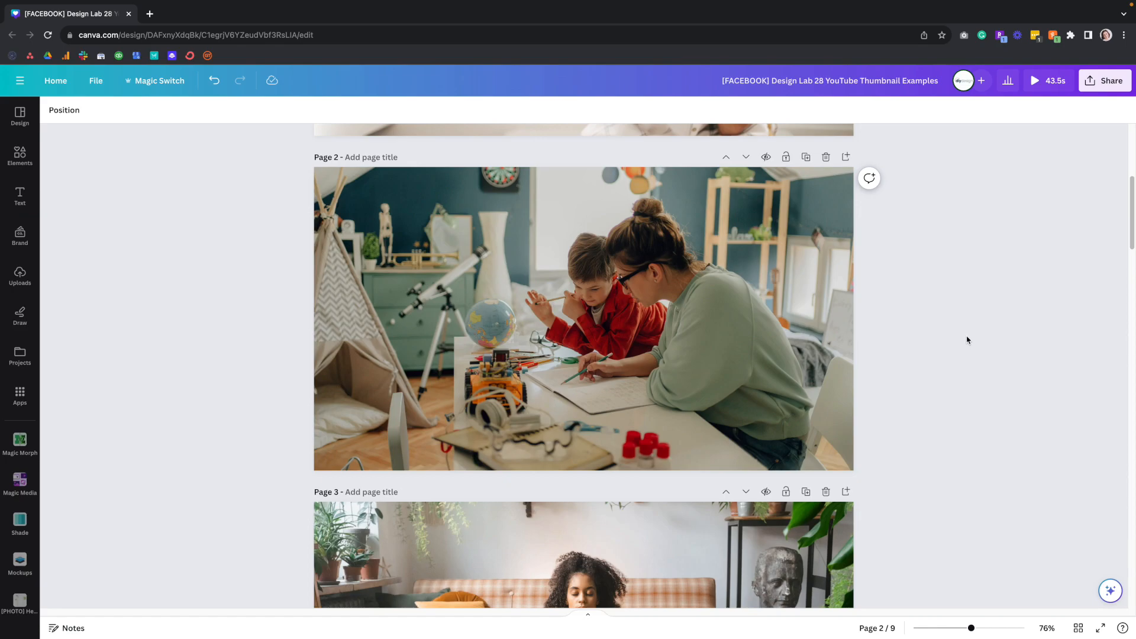
click(664, 304)
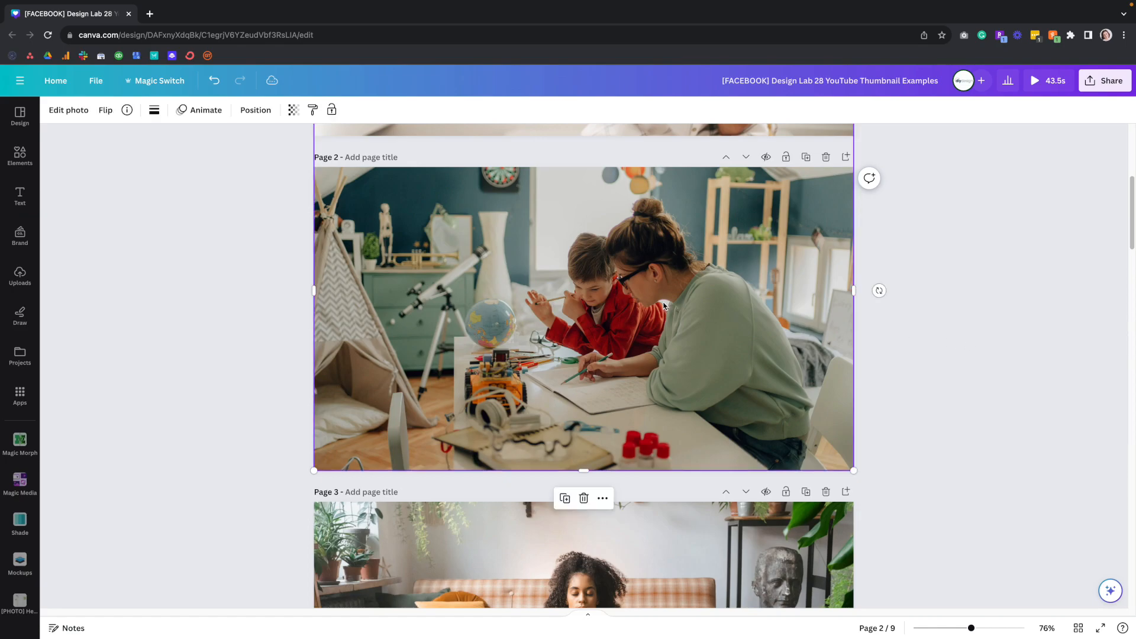
click(69, 110)
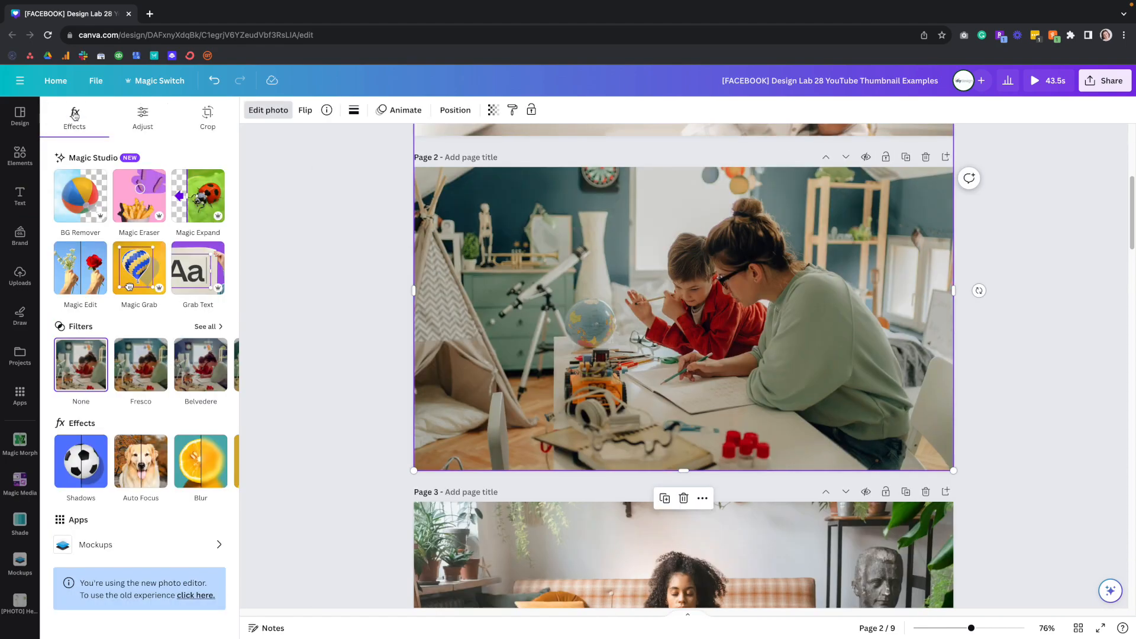
click(139, 268)
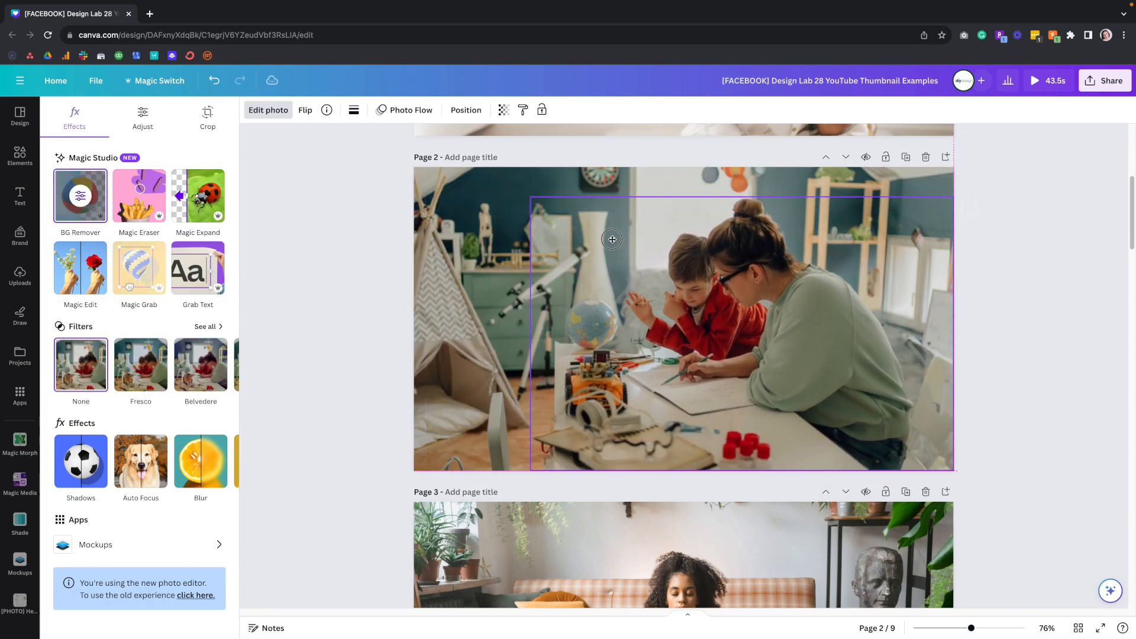
- Add the heading "HOW WE HOMESCHOOL ON A BUDGET" to page 2 and send it behind the woman-and-boy cut-out
click(502, 283)
text(HOW WE HOMESCHOOL ON A BUDGET)
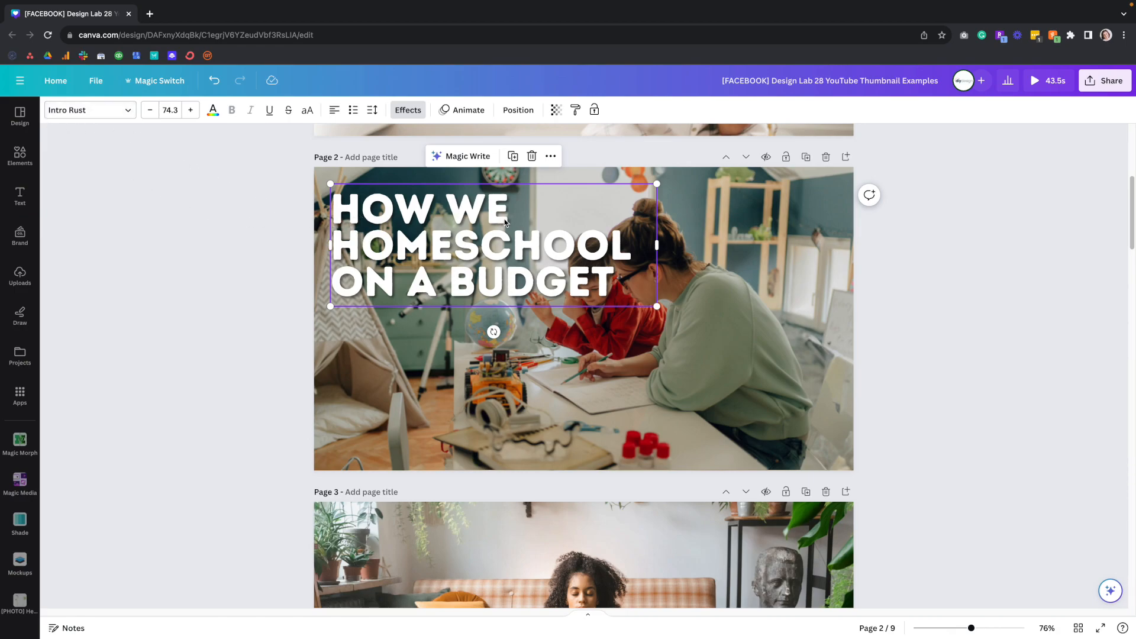
click(400, 115)
click(520, 113)
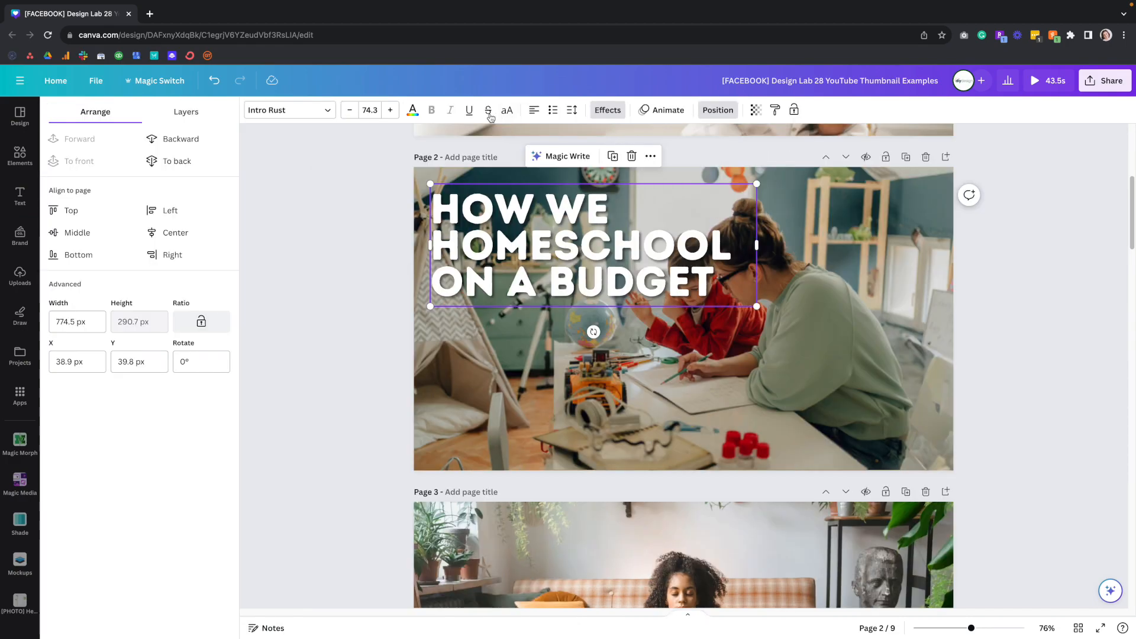
click(197, 141)
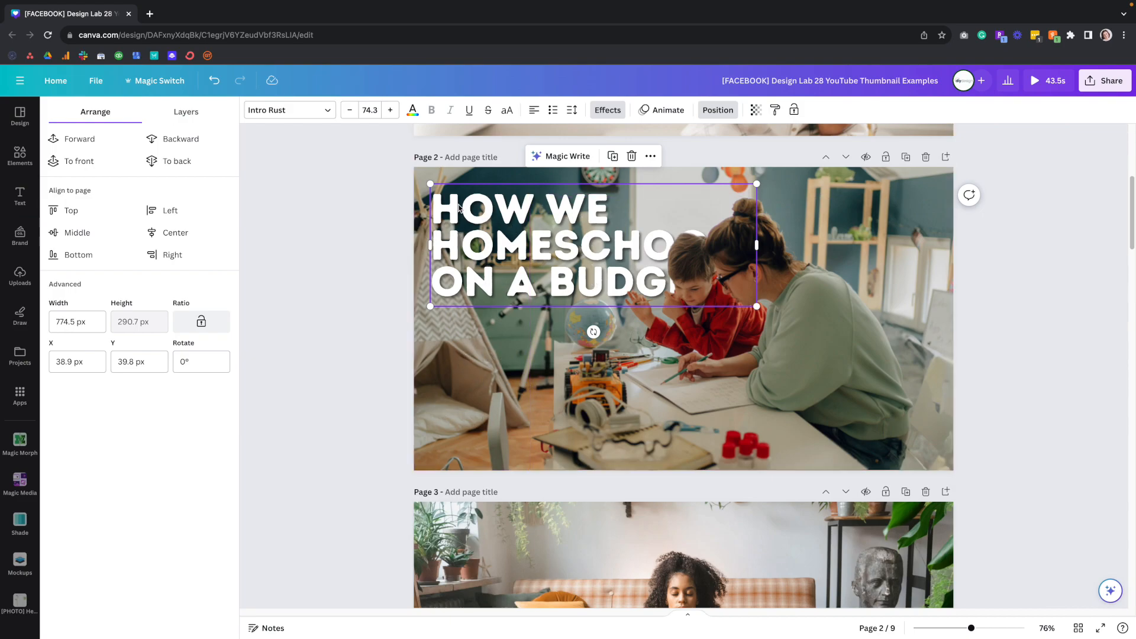
- Paste the two dark side overlays onto page 2 and send them backward behind the heading
mouse_move(773, 398)
mouse_down()
mouse_move(710, 396)
mouse_move(792, 402)
mouse_up()
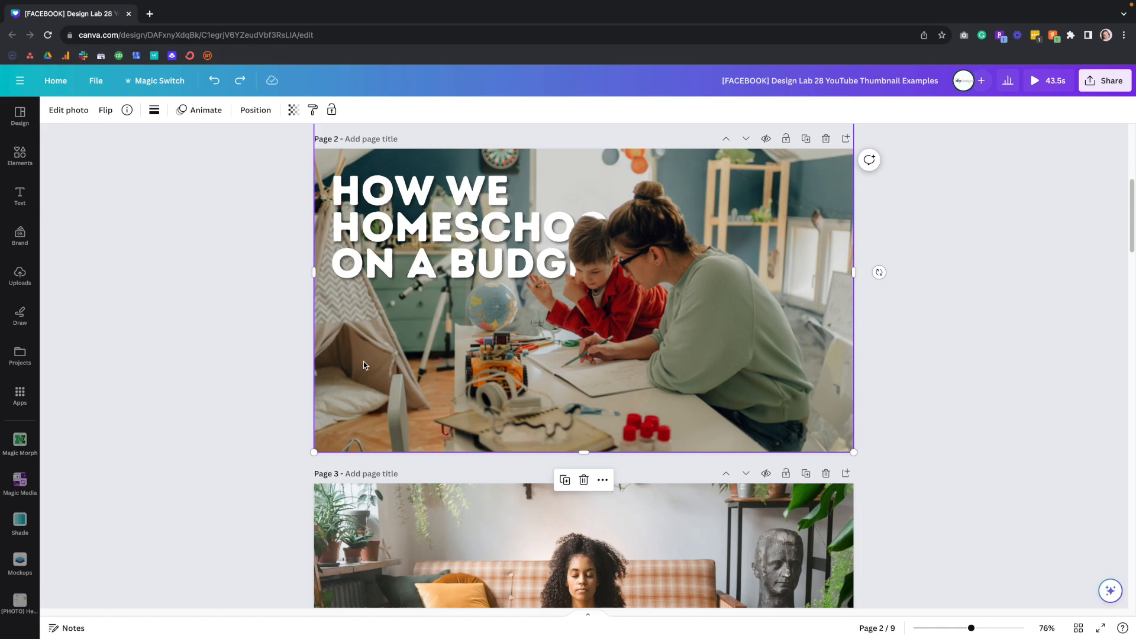
key(super+v)
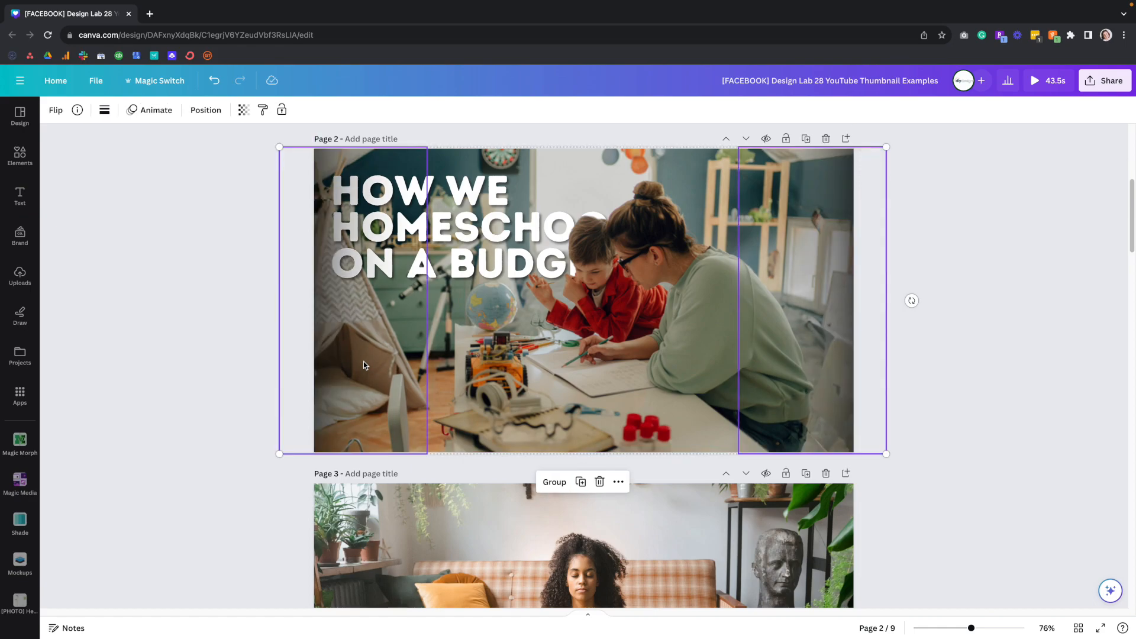
scroll(363, 365, up, 5)
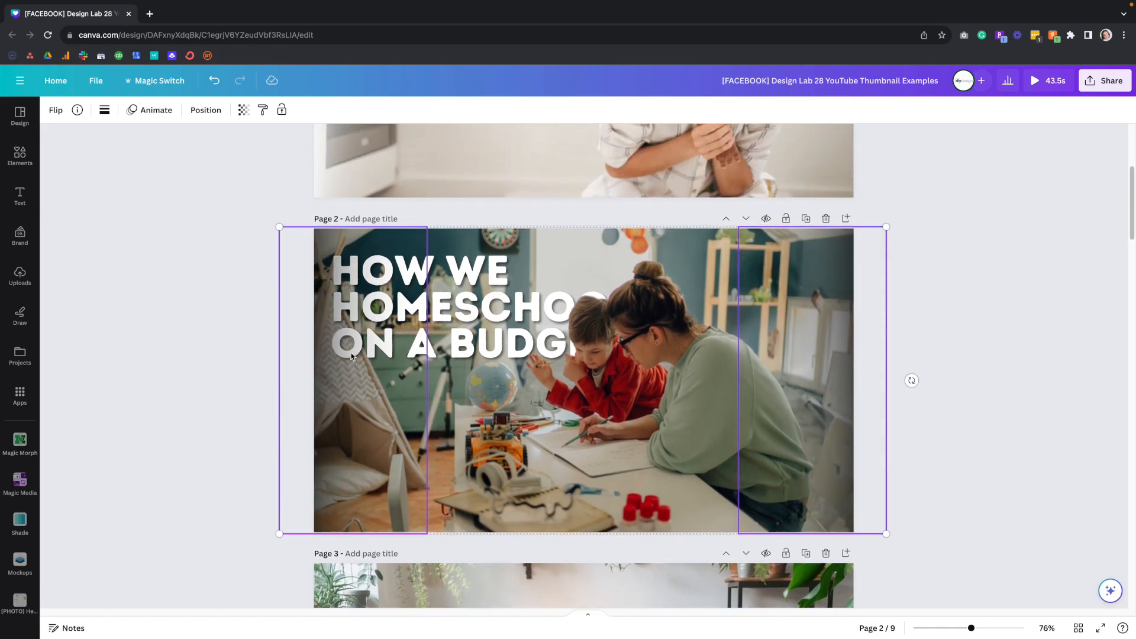
scroll(343, 303, down, 5)
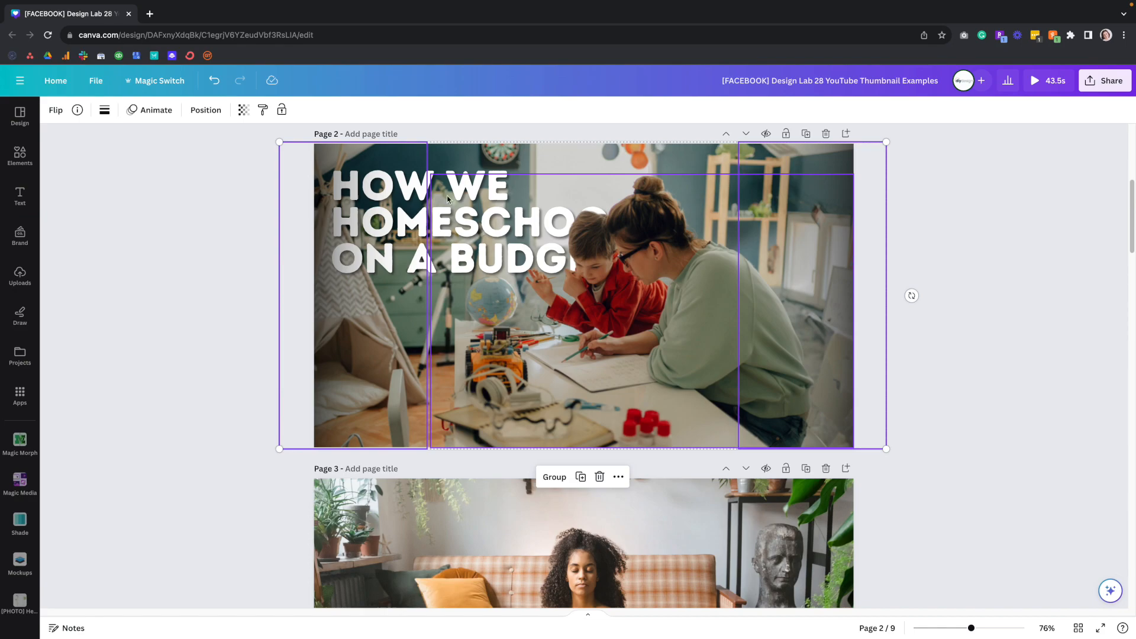
click(205, 110)
click(196, 139)
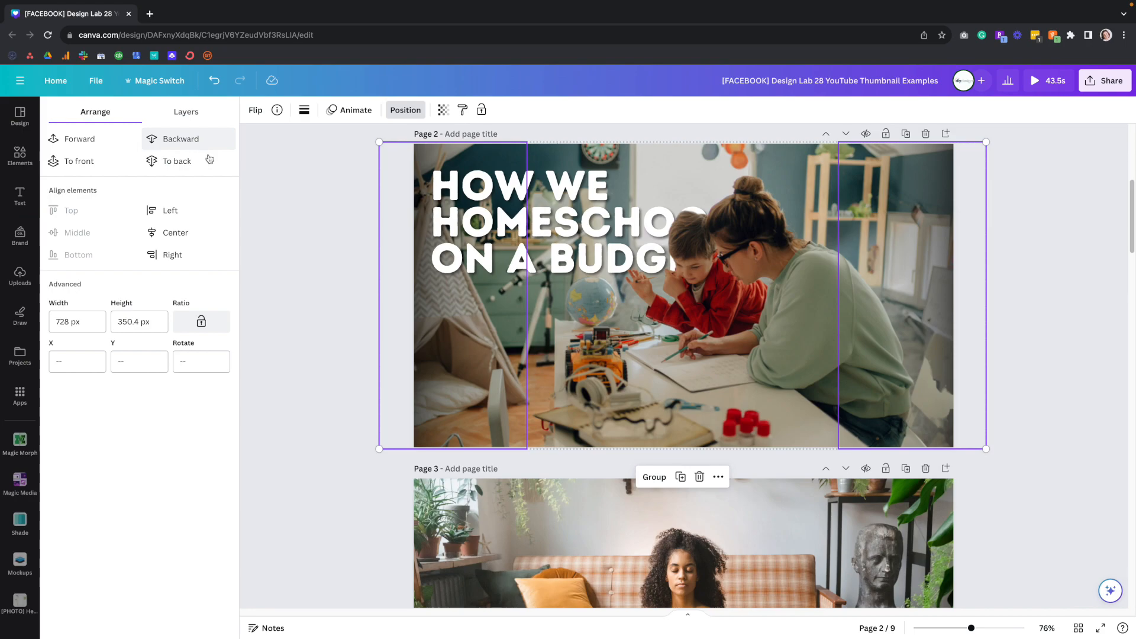
click(279, 225)
click(214, 219)
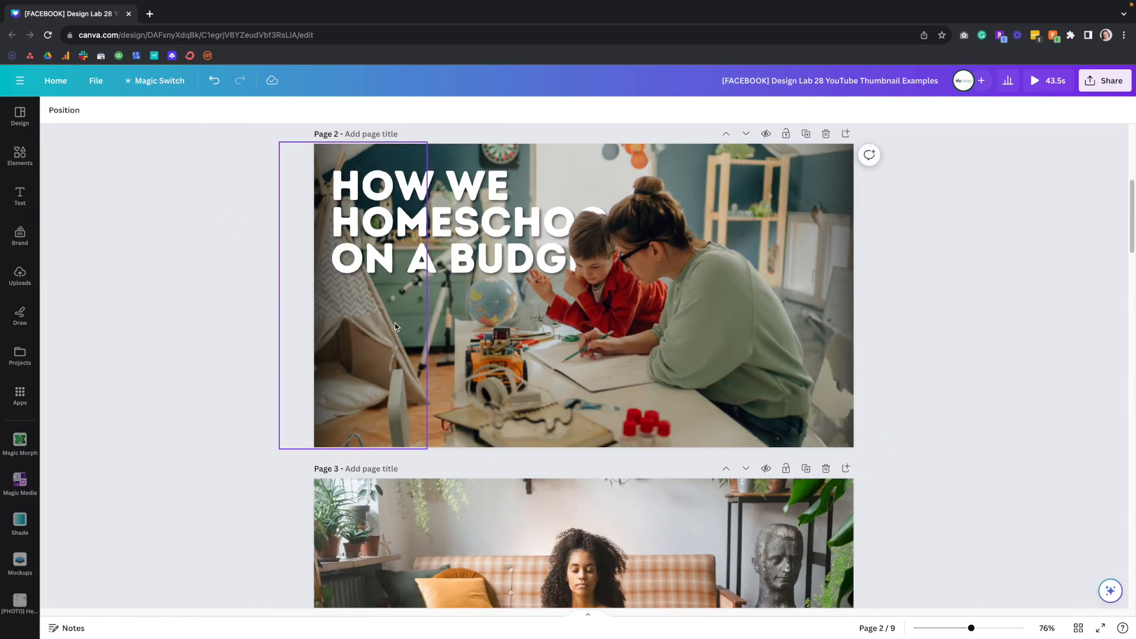
- Move the woman-and-boy cut-out on page 2 down and slightly right to uncover more of the heading
click(656, 206)
drag(656, 206, 668, 250)
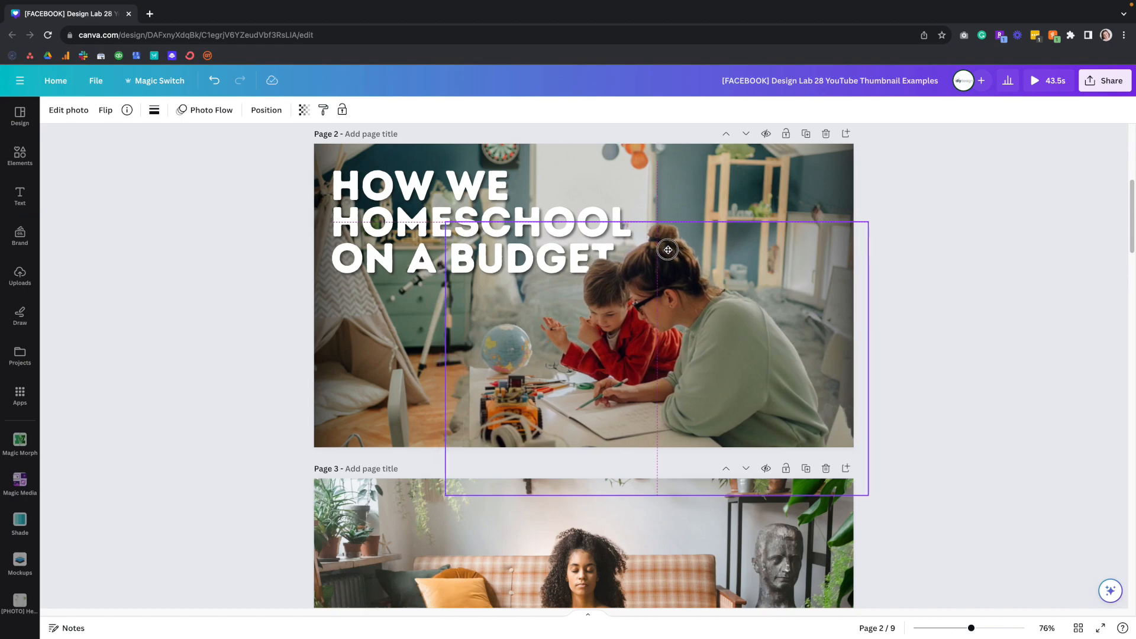
drag(668, 250, 666, 247)
click(919, 297)
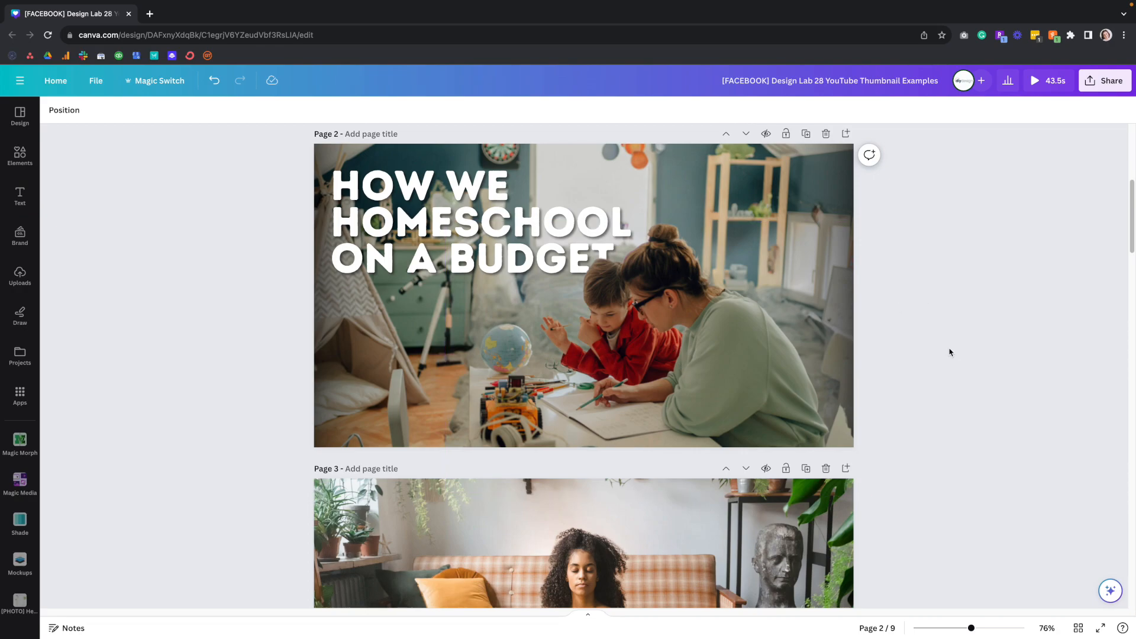
- Separate the meditating woman from the page 3 background photo with Magic Grab
scroll(949, 353, down, 5)
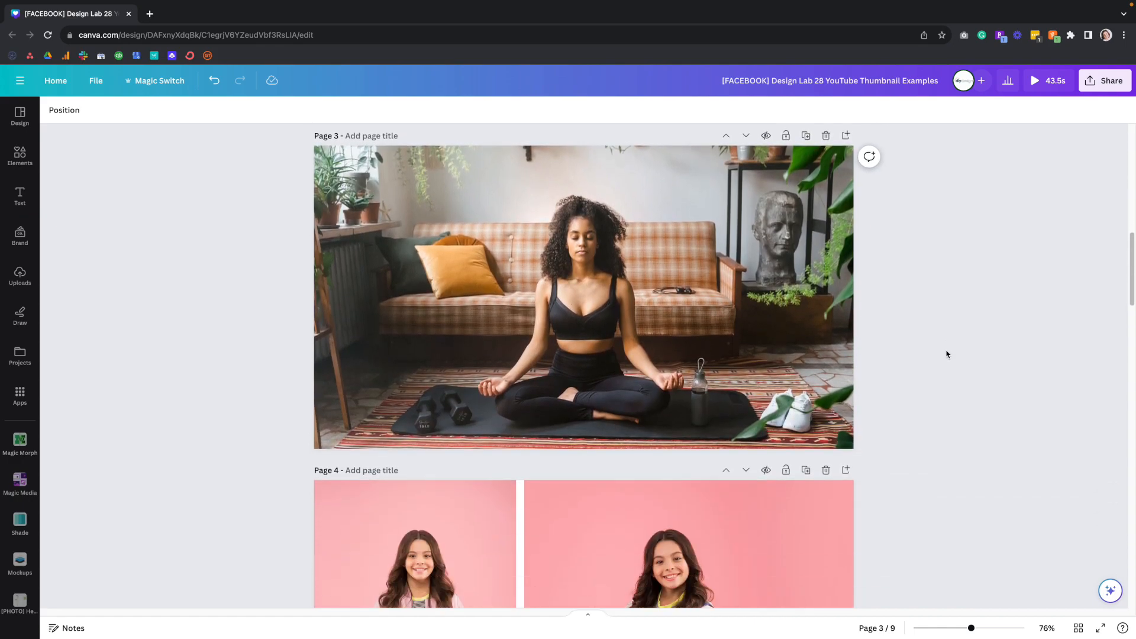
scroll(948, 354, up, 1)
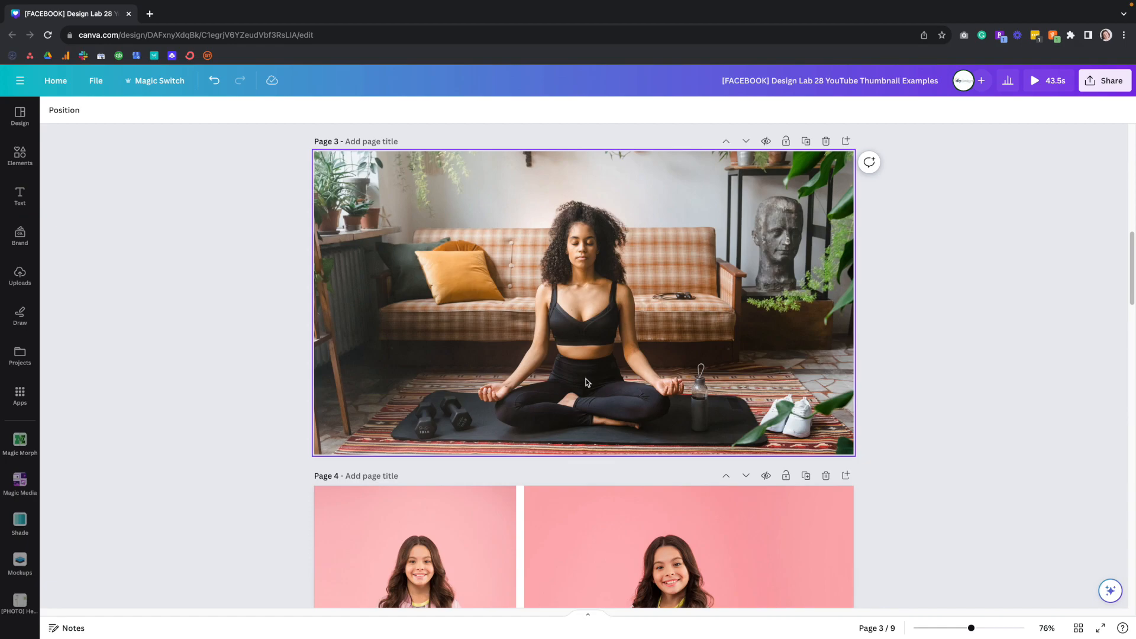
click(550, 280)
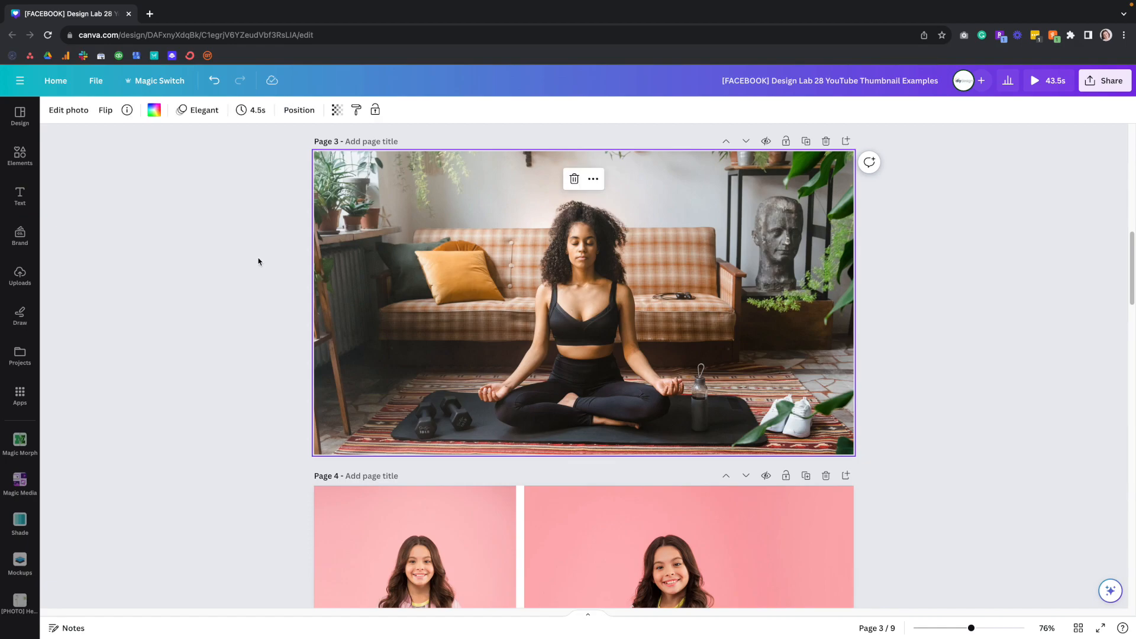
click(67, 110)
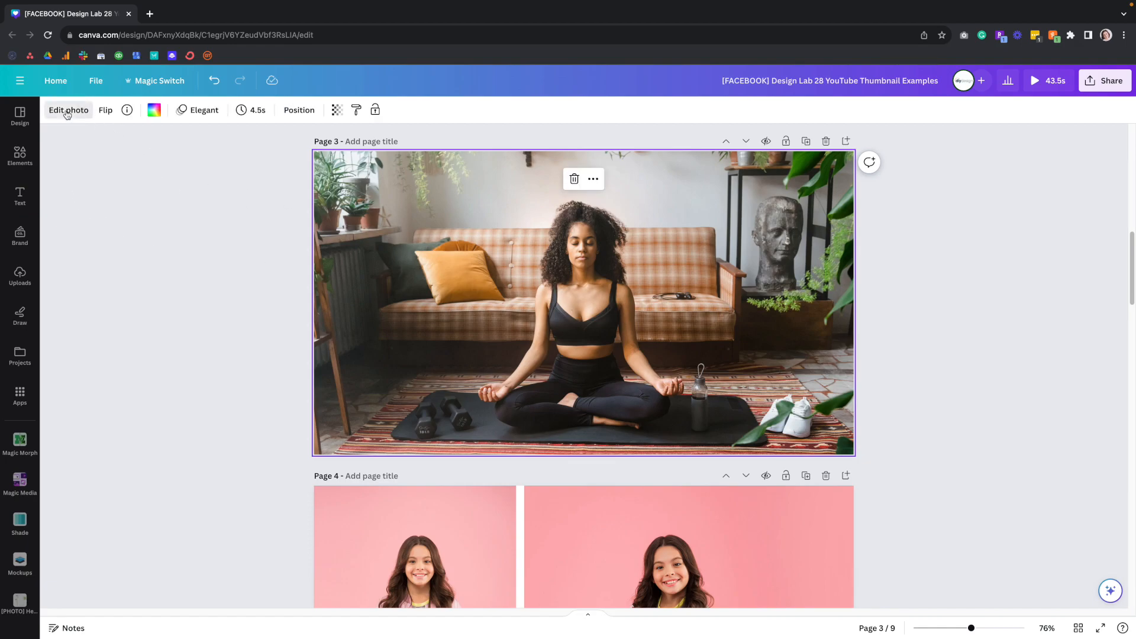
click(93, 221)
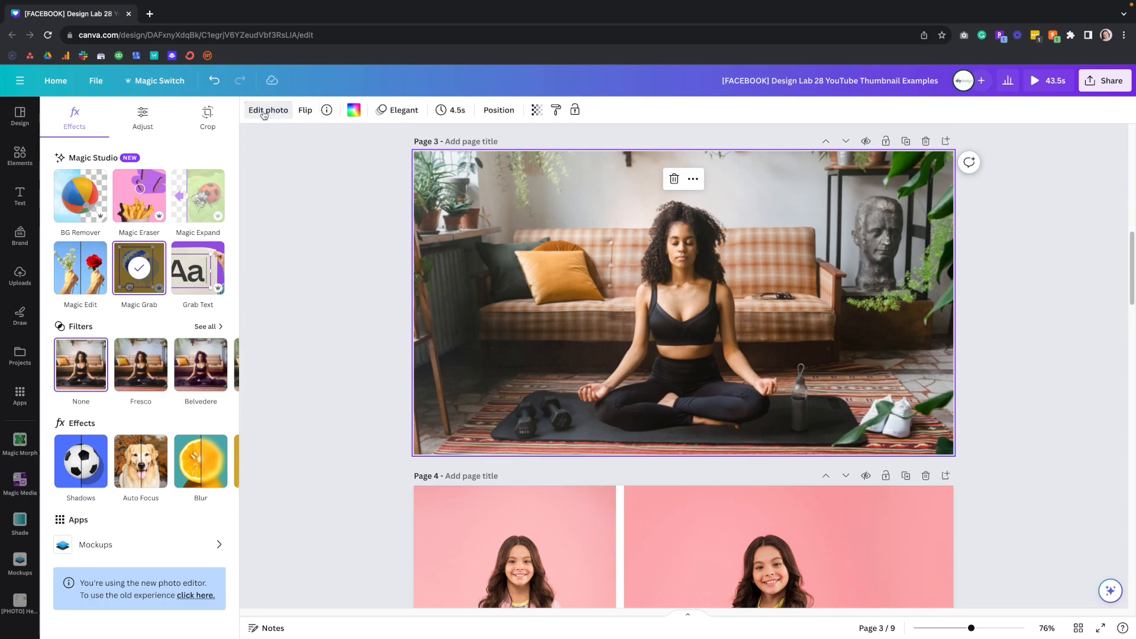
- Blur the page 3 background photo with an intensity of 12
click(192, 457)
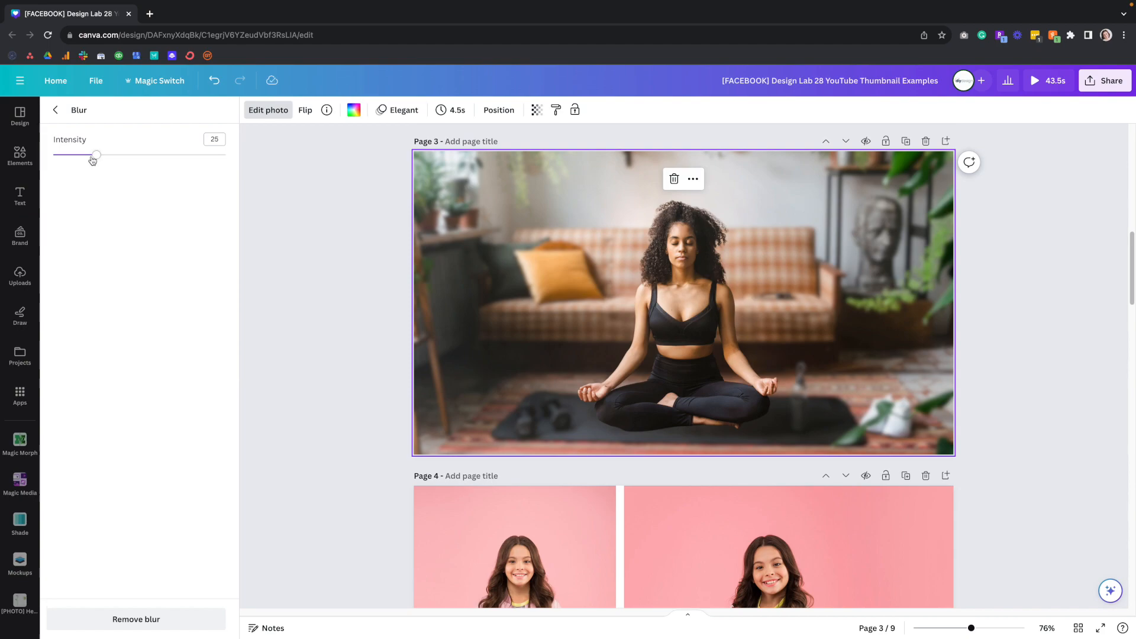
drag(93, 160, 75, 160)
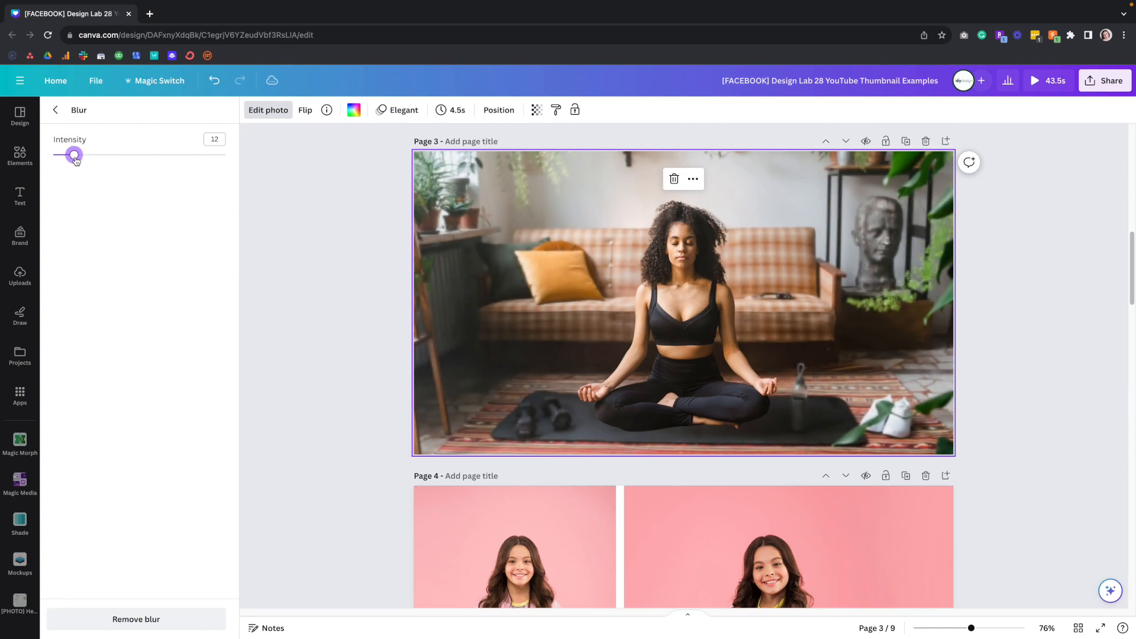
click(269, 260)
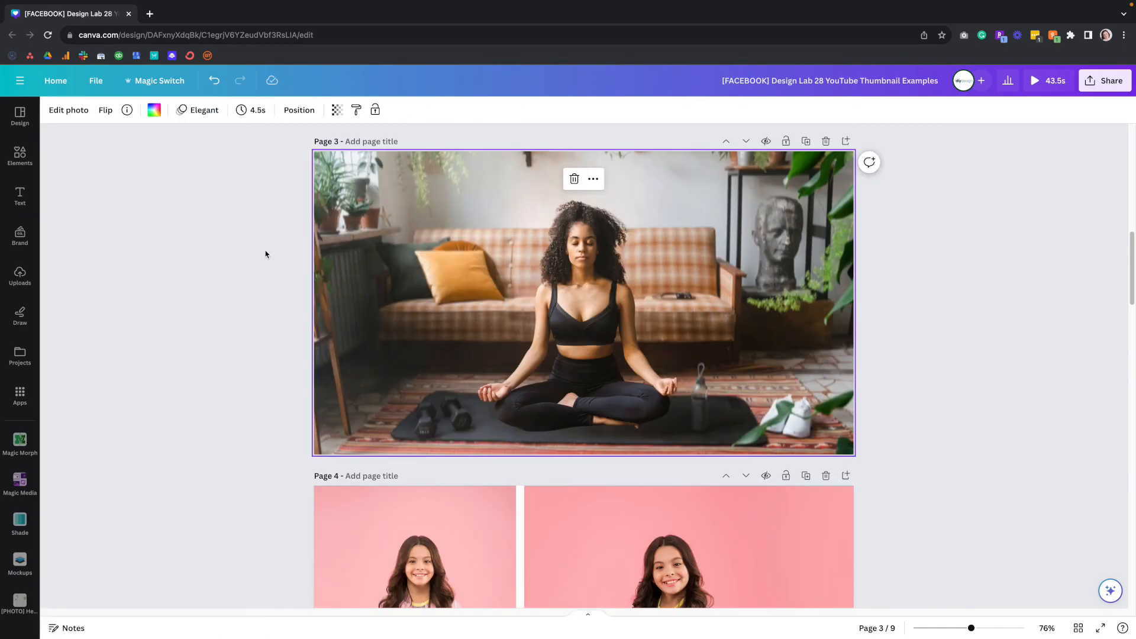
- Paste the white MEDITATION heading across the upper part of page 3 and review its Shadow text effect settings
click(338, 238)
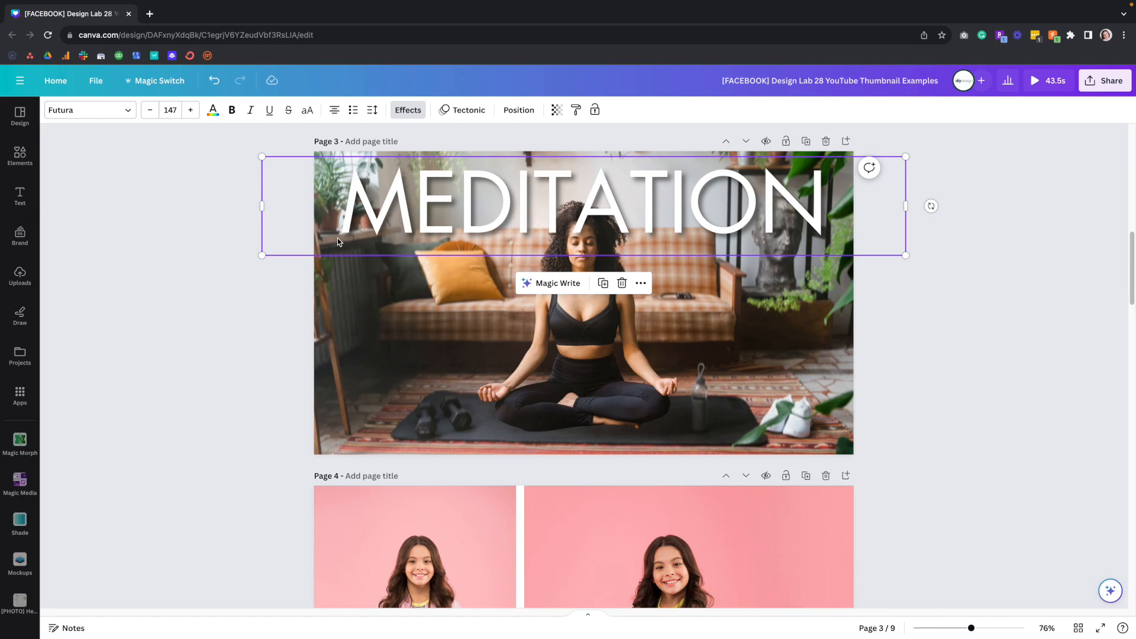
click(407, 110)
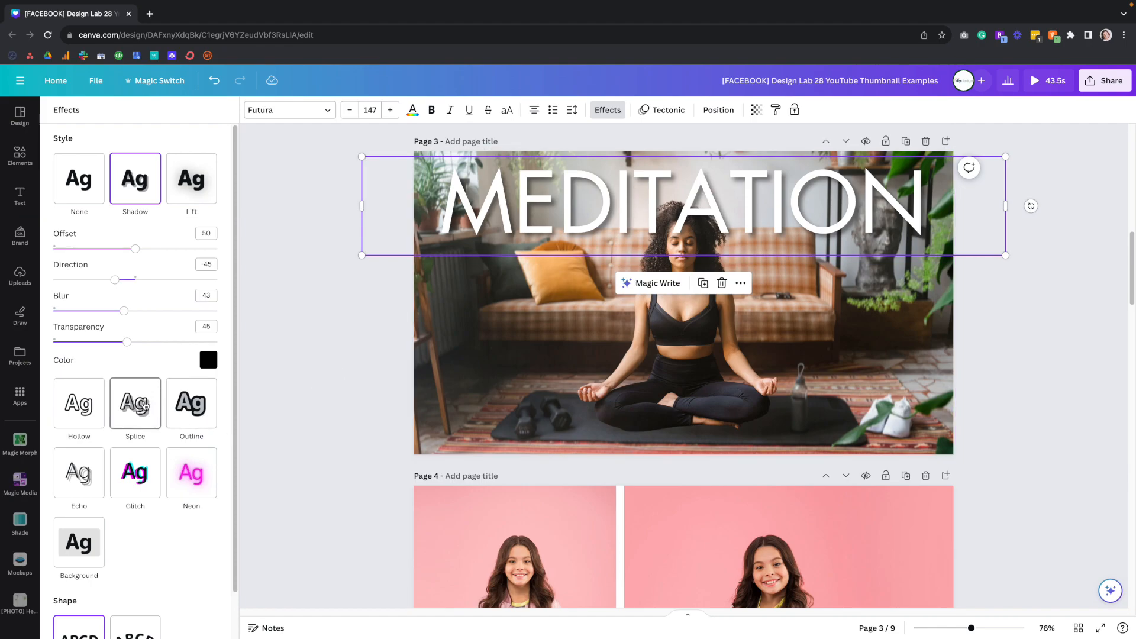
click(331, 327)
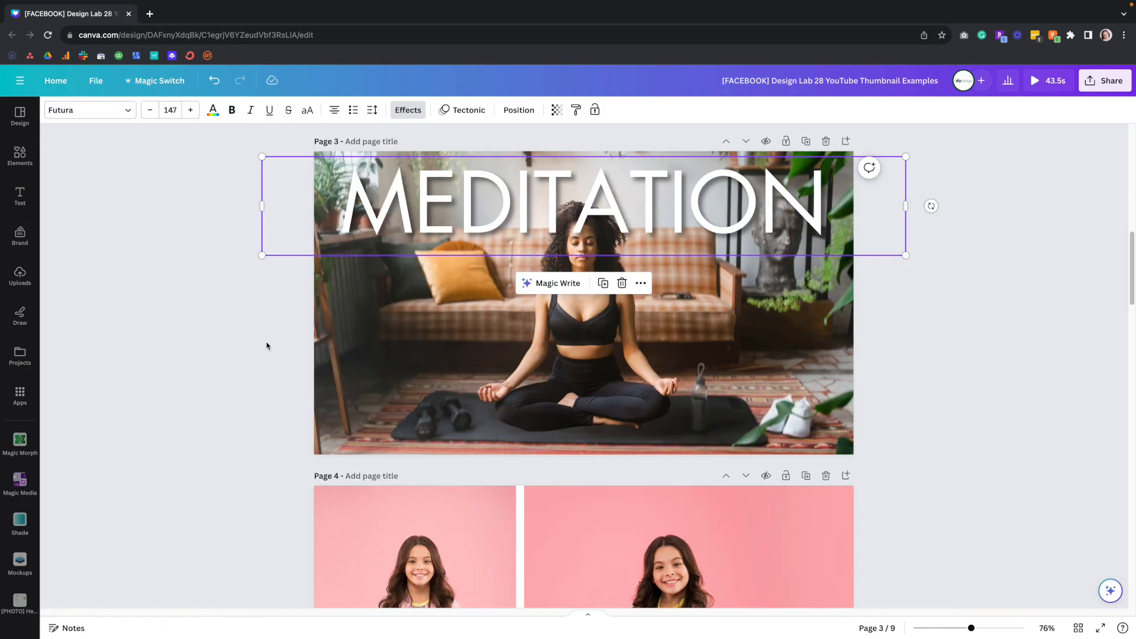
click(252, 342)
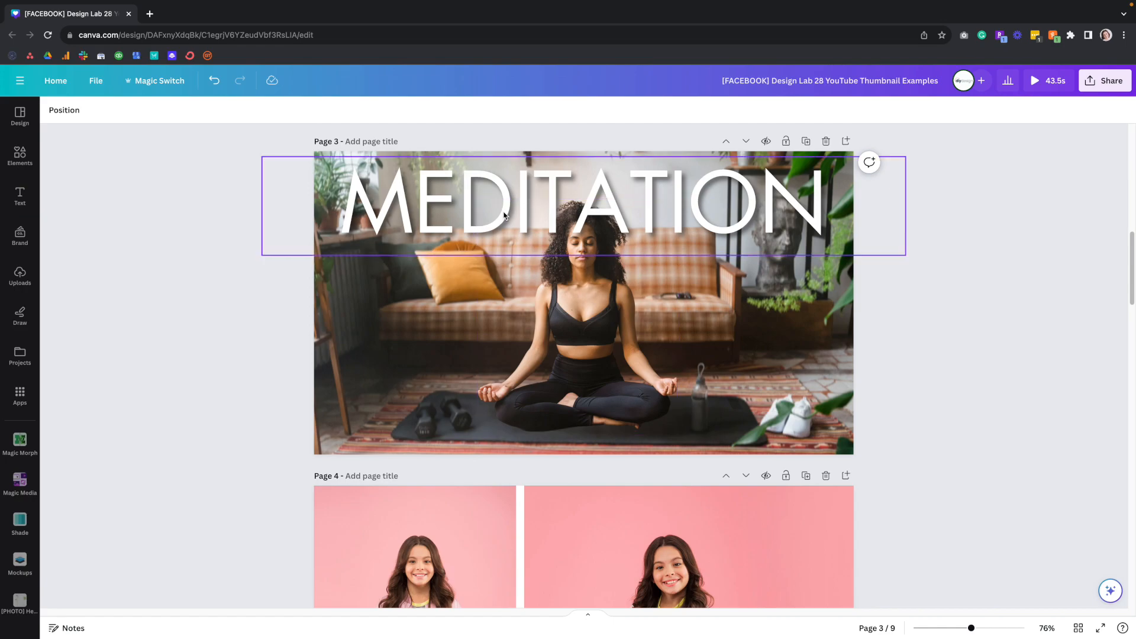
- Send the MEDITATION heading on page 3 backward behind the meditating woman's cut-out
click(423, 190)
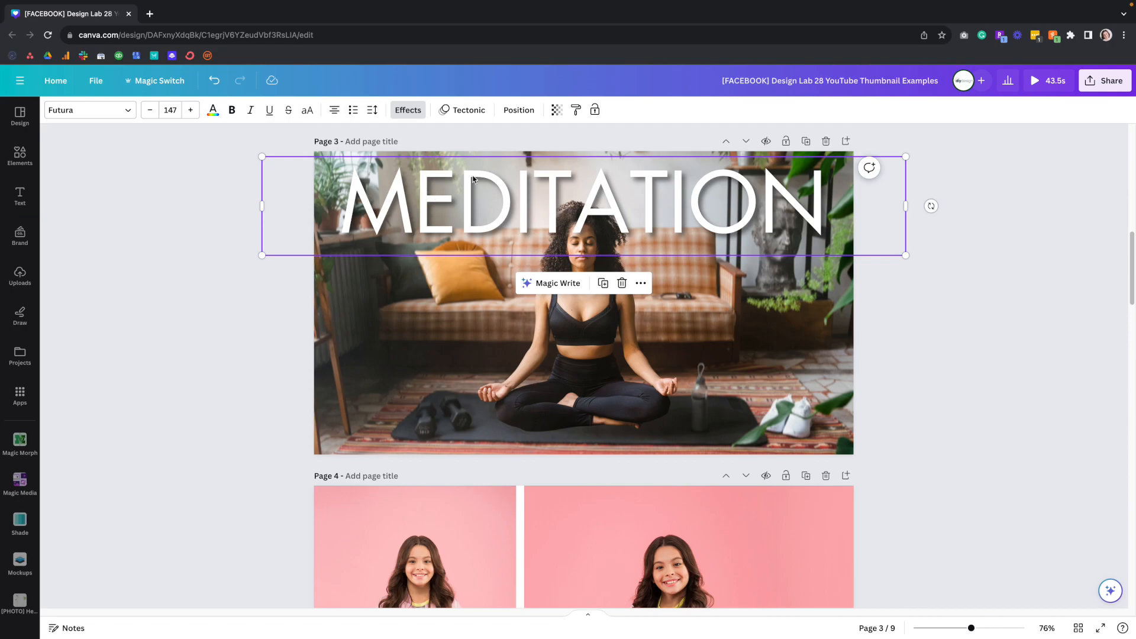
click(518, 110)
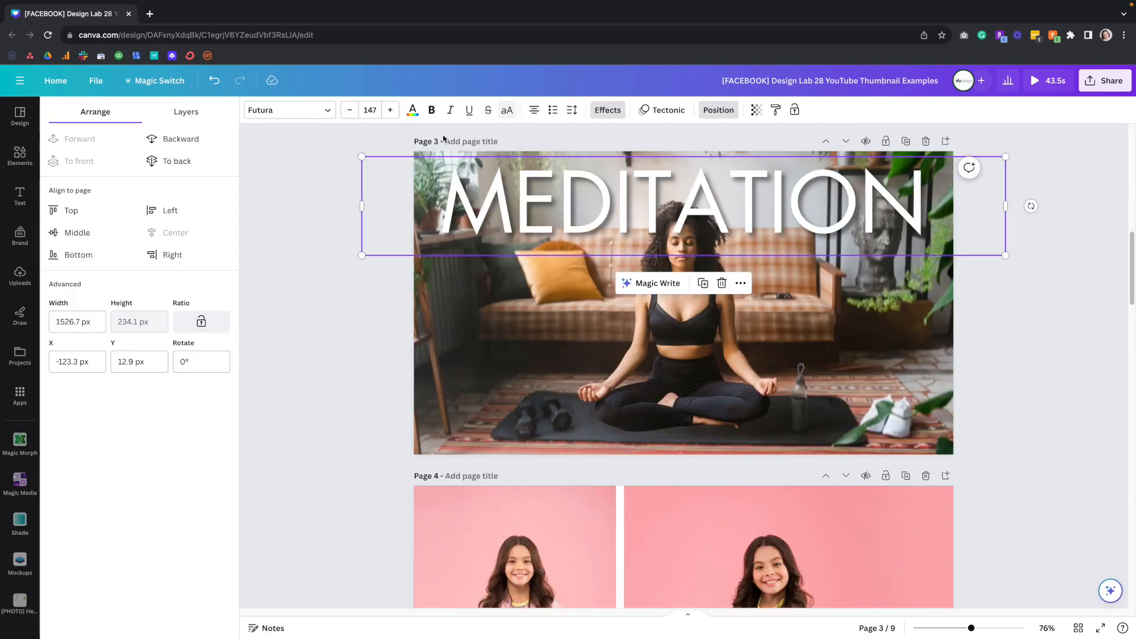
click(200, 145)
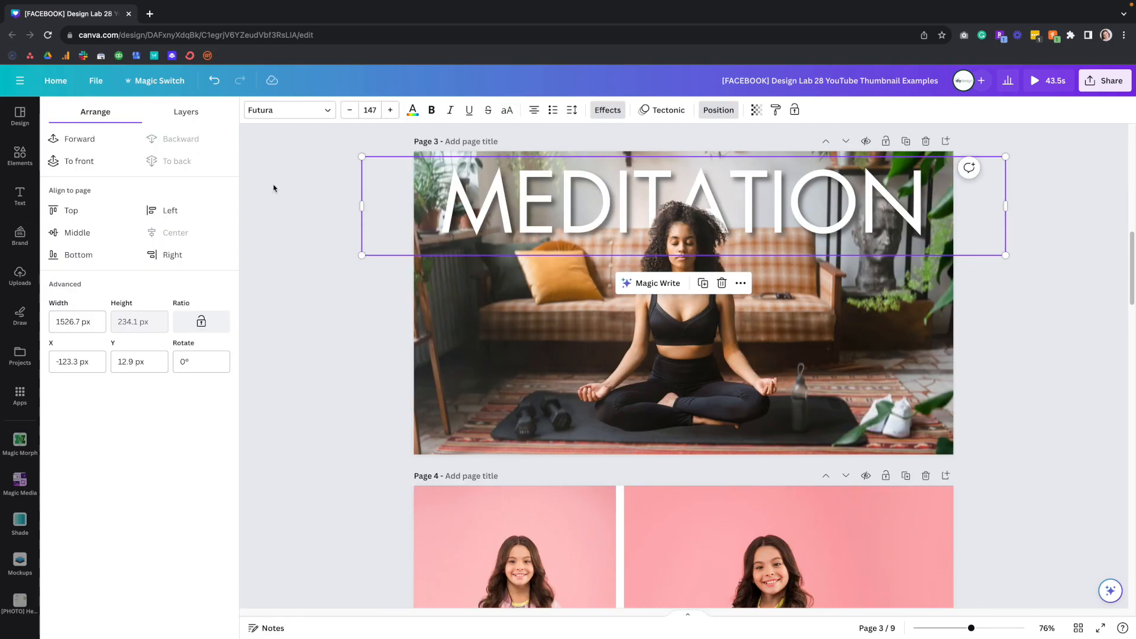
click(313, 334)
click(264, 332)
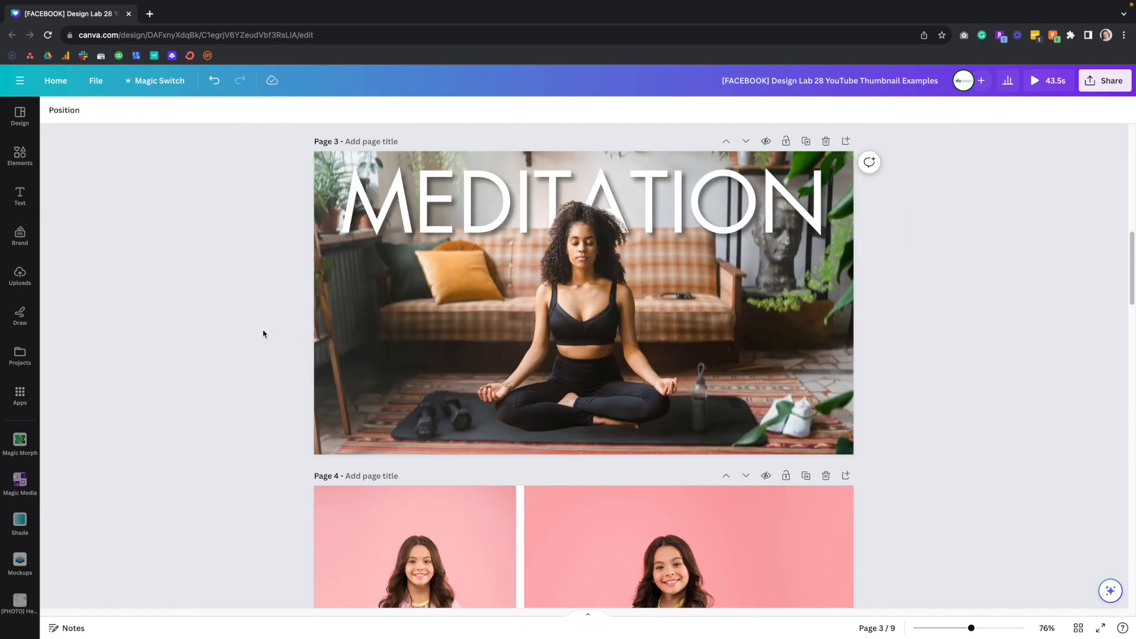
- Shrink the meditating woman's cut-out to about 465 × 539 px and center it horizontally on page 3
click(615, 254)
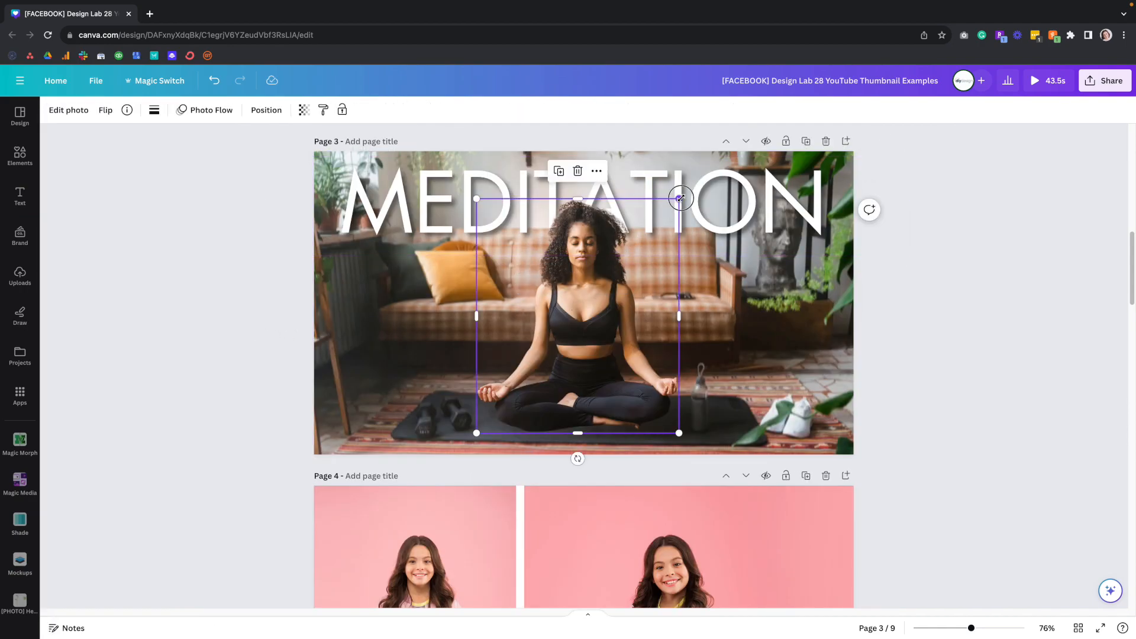
drag(678, 197, 673, 204)
drag(579, 361, 581, 369)
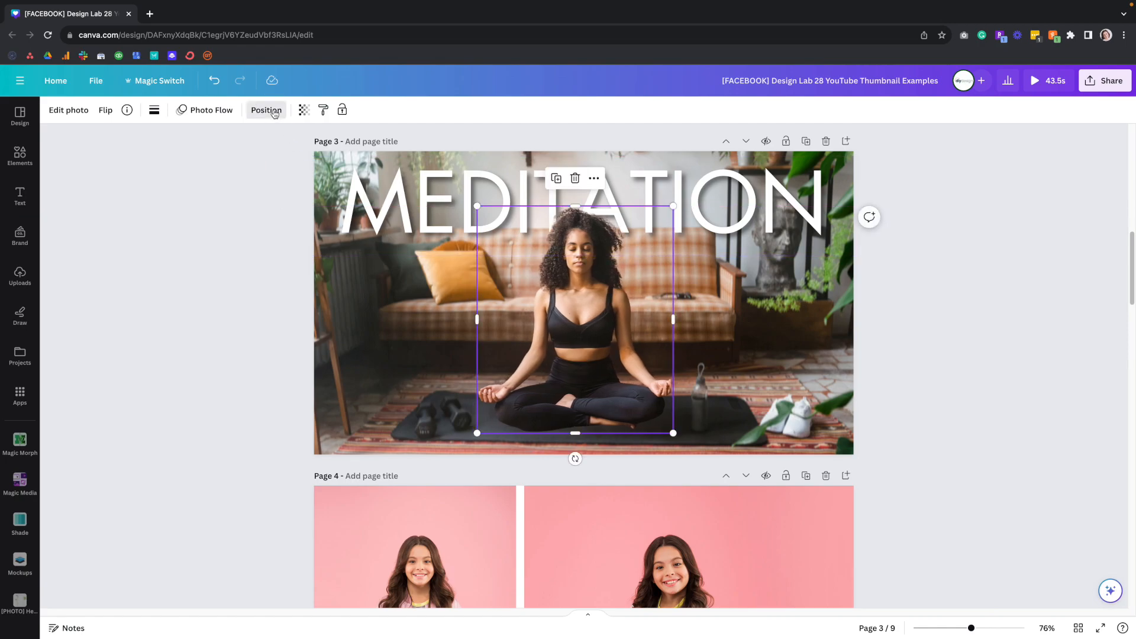
click(267, 109)
click(199, 233)
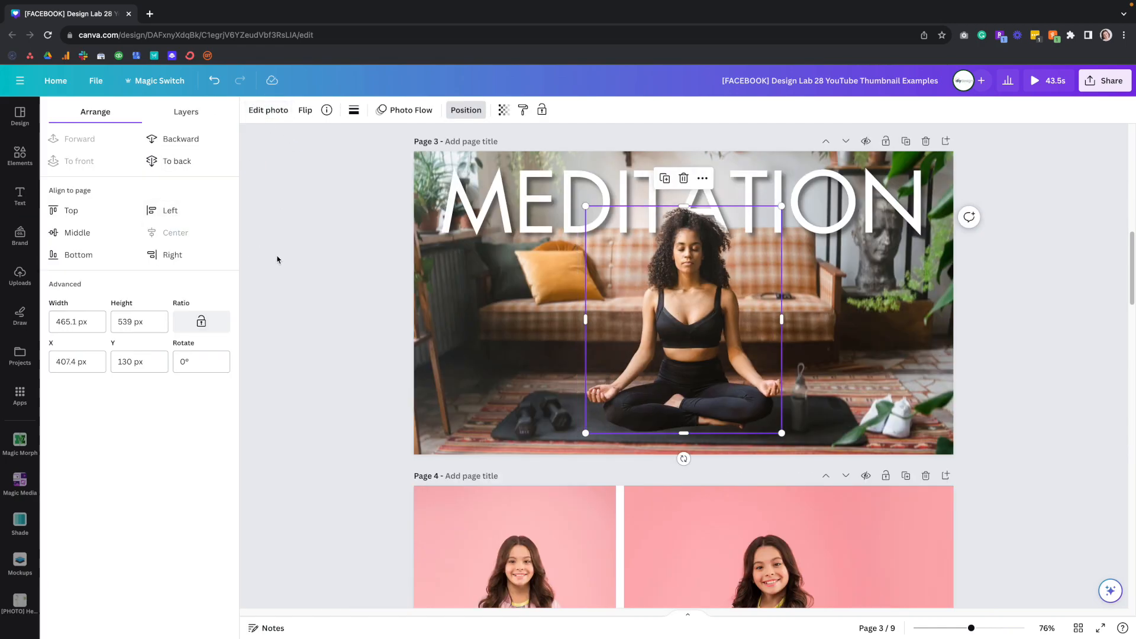
click(276, 276)
click(222, 283)
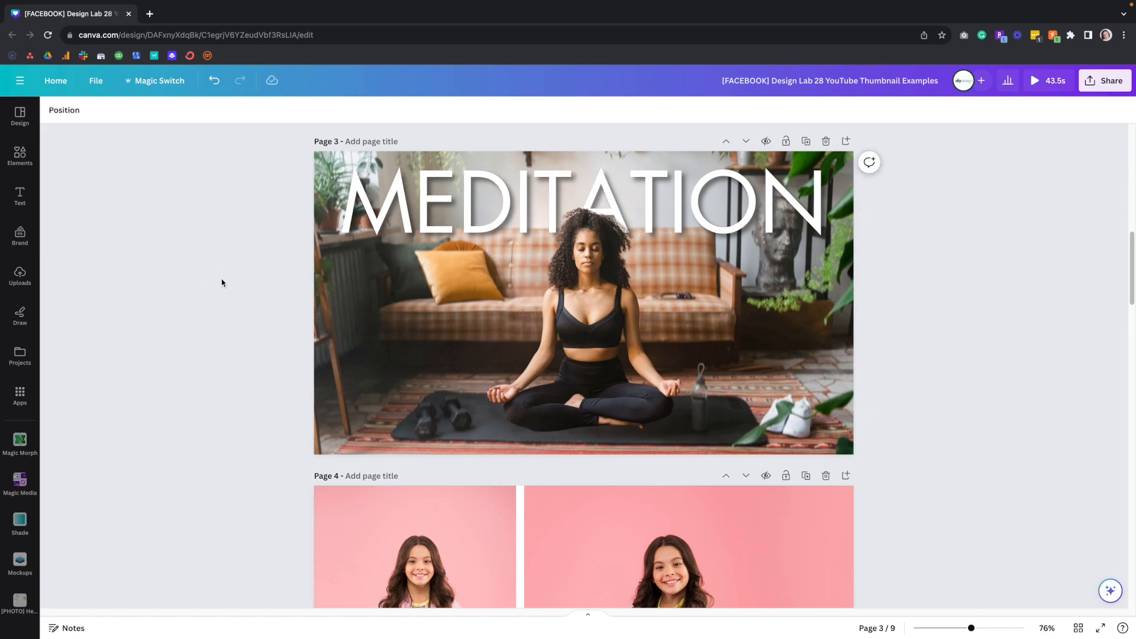
- Separate the girl in the pink jacket from her page 4 photo with Magic Grab
scroll(225, 285, down, 5)
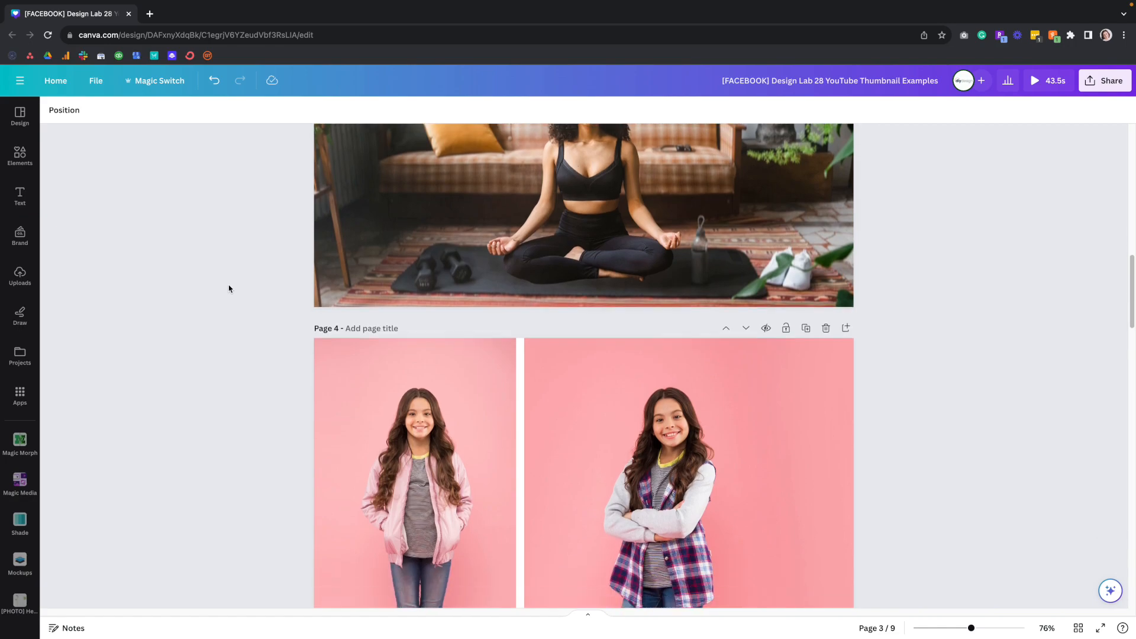
scroll(230, 289, down, 1)
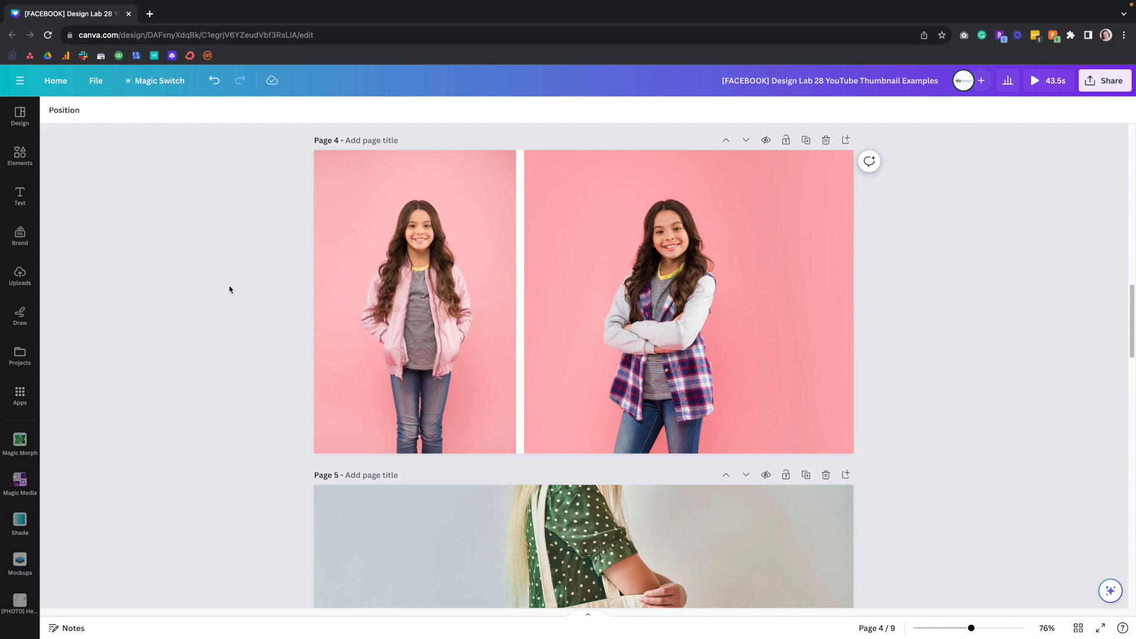
click(388, 278)
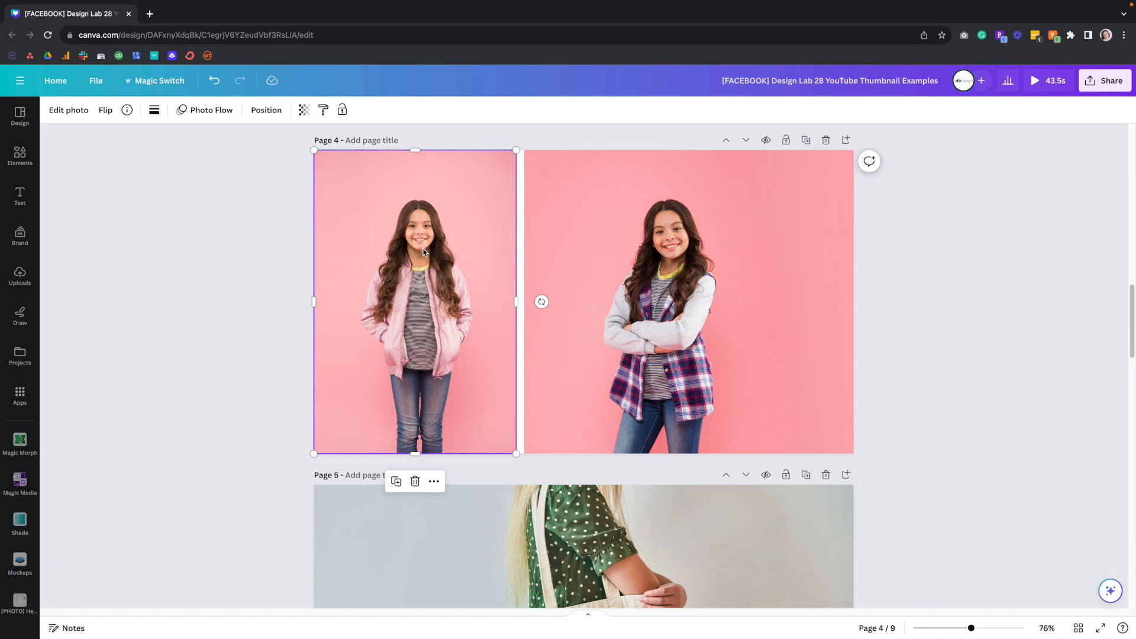
click(76, 112)
click(142, 269)
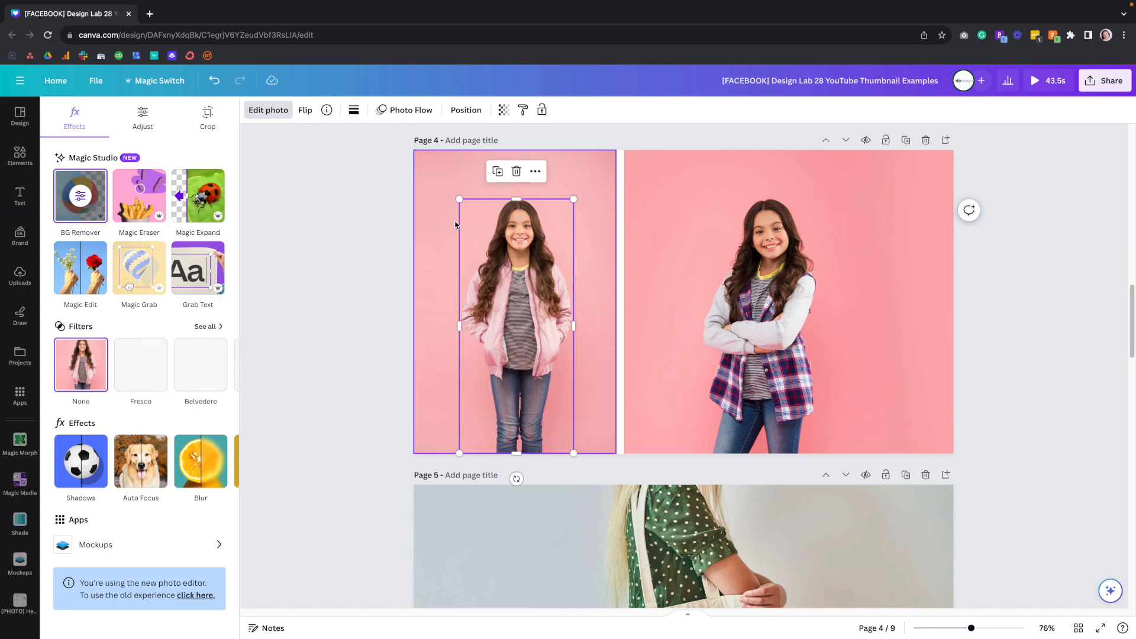
- Enlarge the pink-jacket photo's background to about 1304 × 899 px and position it to cover all of page 4
click(477, 185)
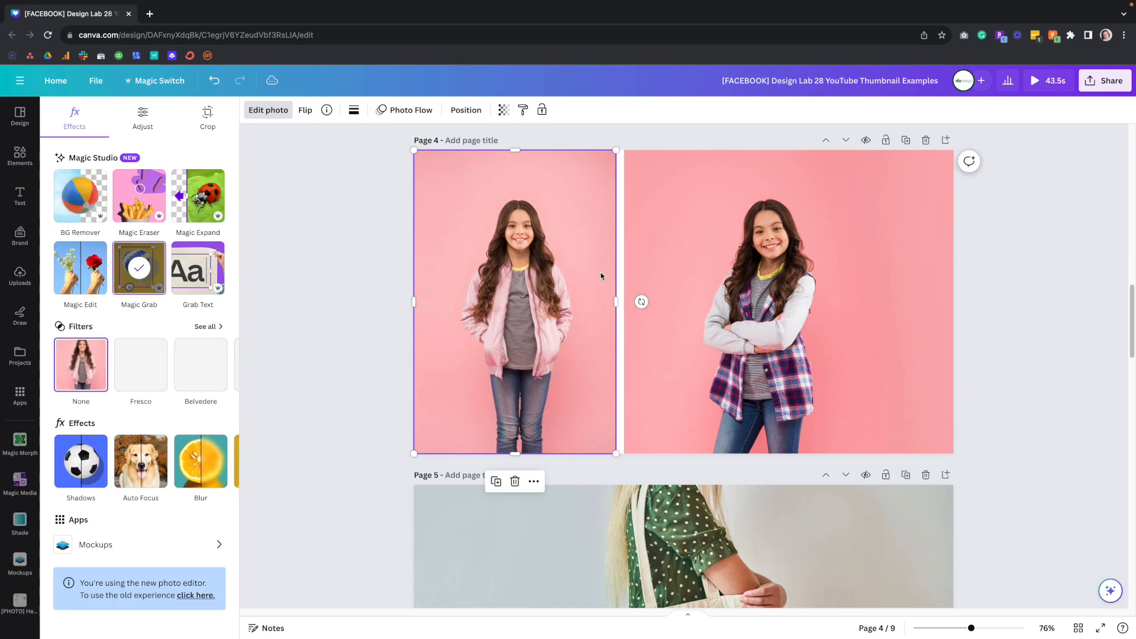
drag(616, 453, 664, 527)
drag(665, 337, 963, 332)
mouse_move(872, 345)
mouse_down()
mouse_move(829, 344)
mouse_move(858, 336)
mouse_up()
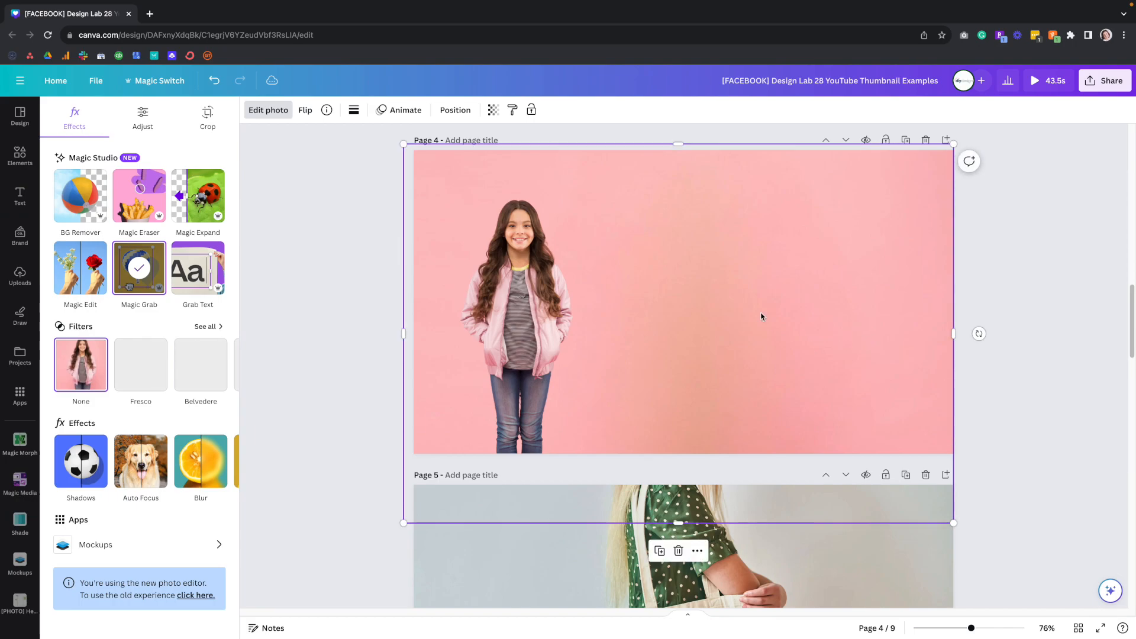
double_click(706, 334)
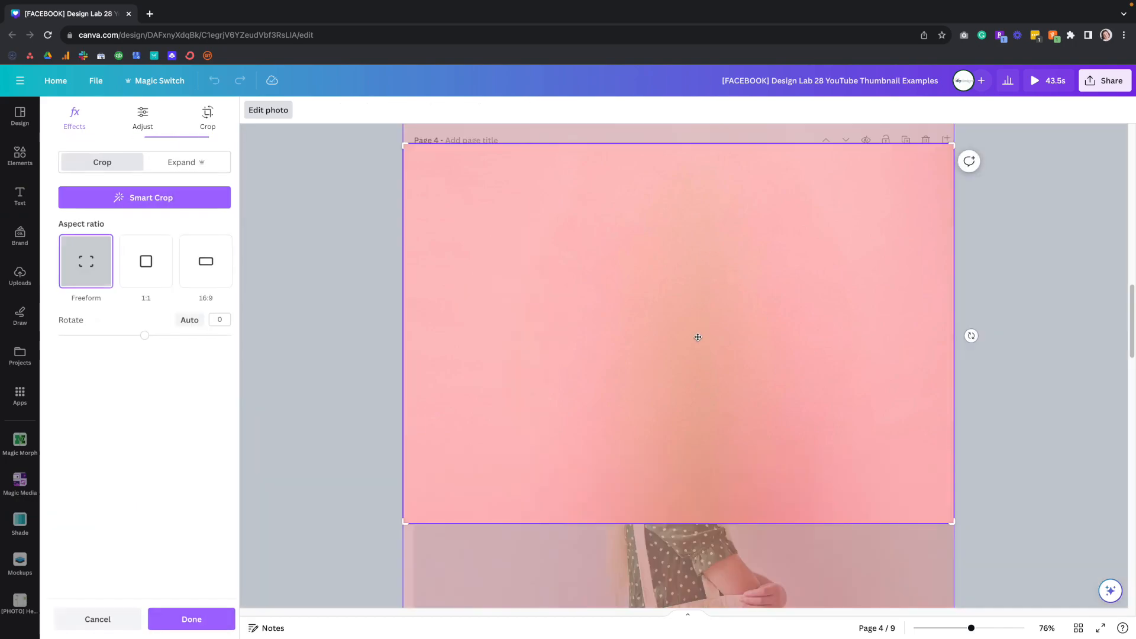
click(344, 242)
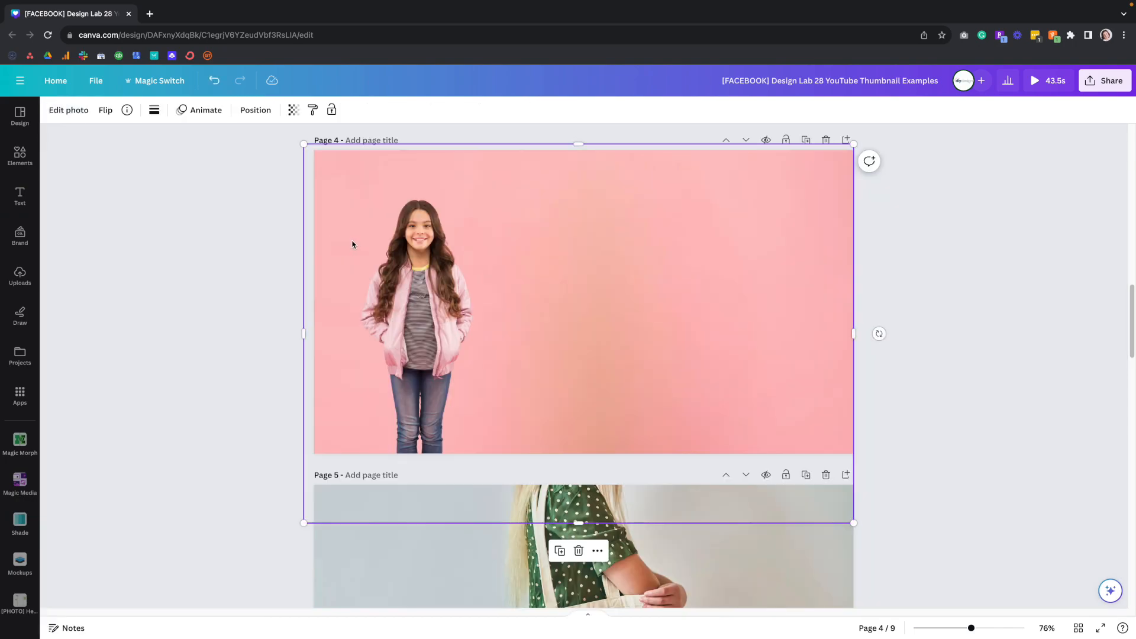
- Send the enlarged pink background on page 4 to the back, behind the second girl's photo
click(772, 240)
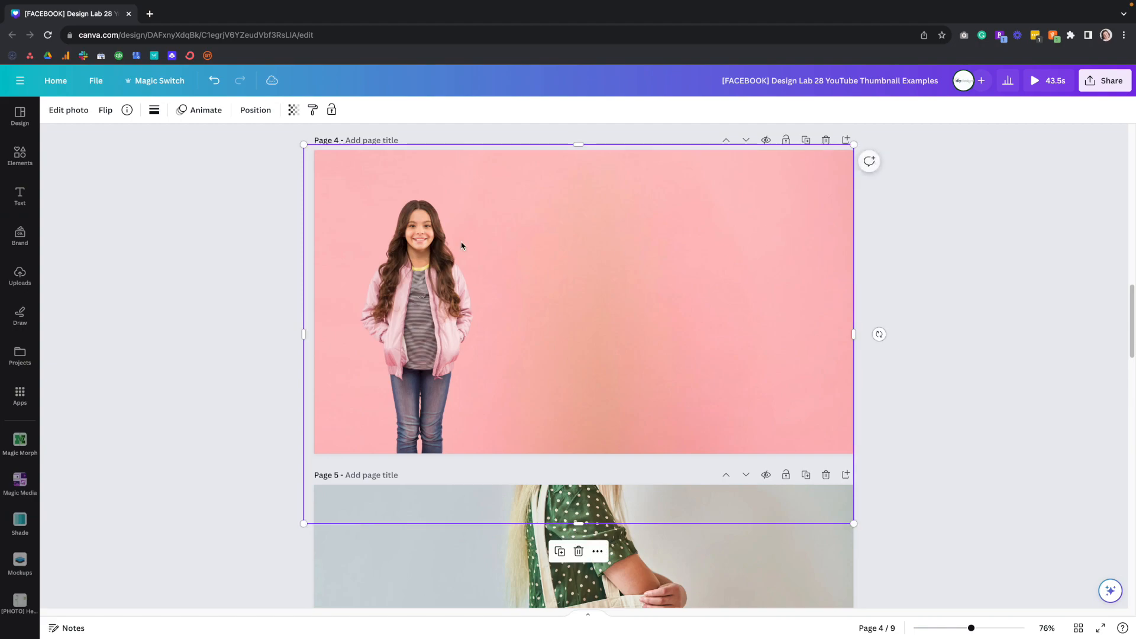
click(201, 209)
click(649, 305)
click(255, 110)
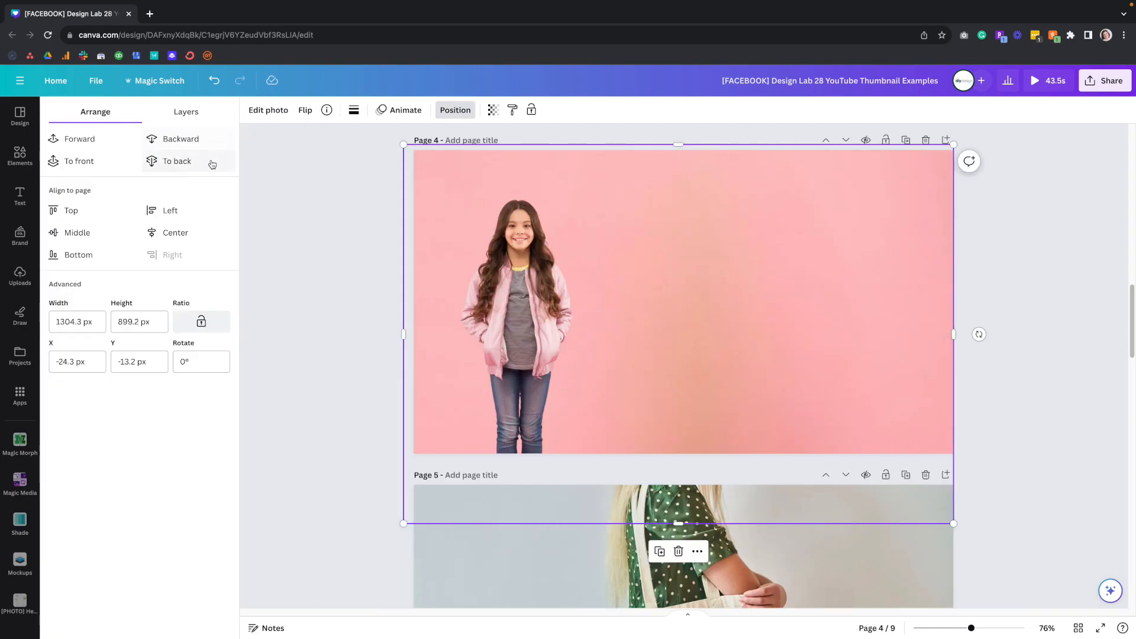
click(210, 161)
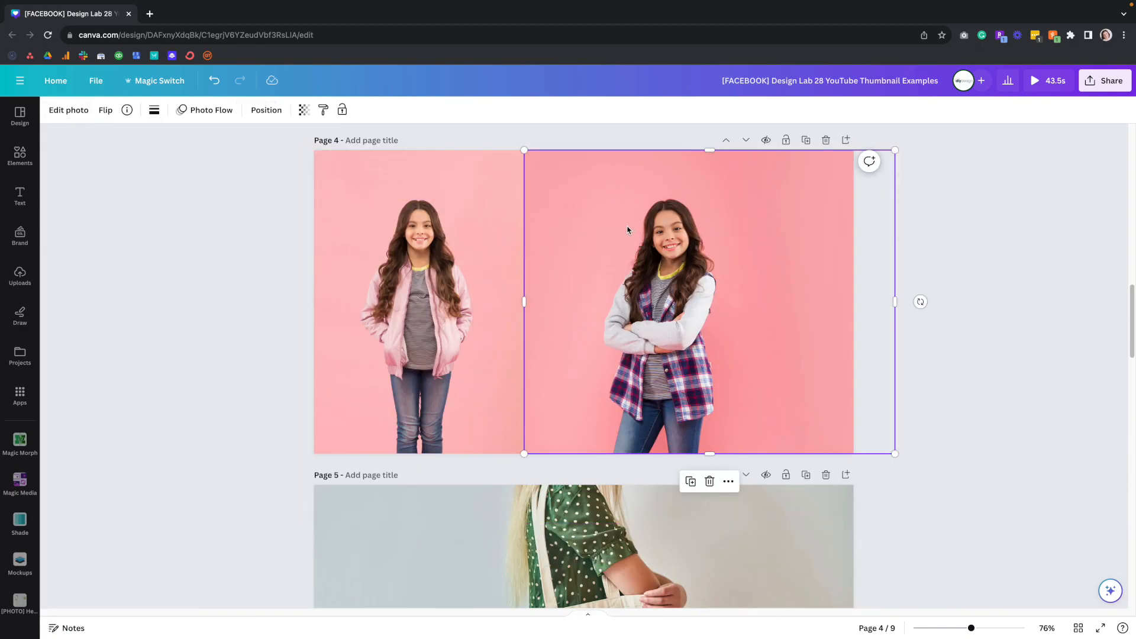
- Separate the girl in the plaid shirt from her page 4 photo with Magic Grab and delete its leftover background
click(68, 110)
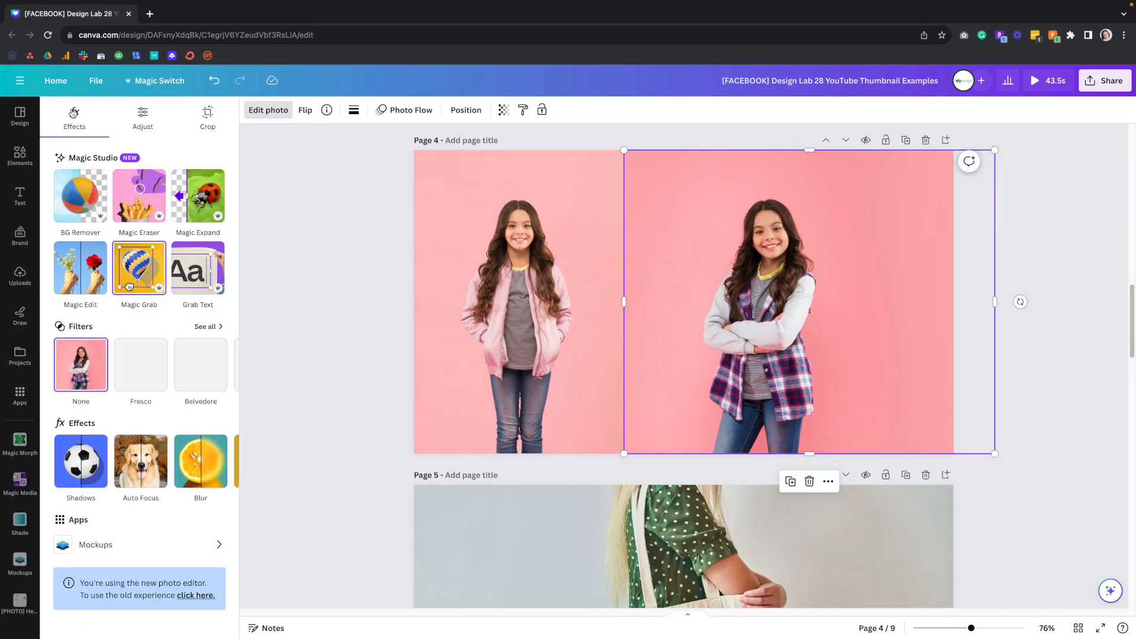
click(149, 289)
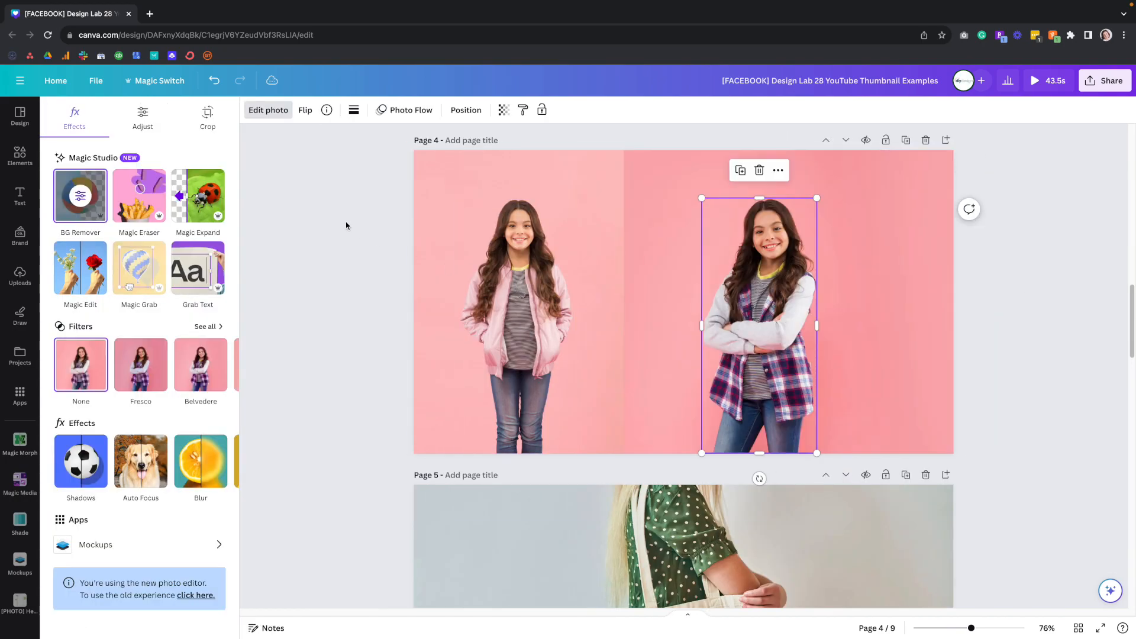
click(346, 225)
click(790, 194)
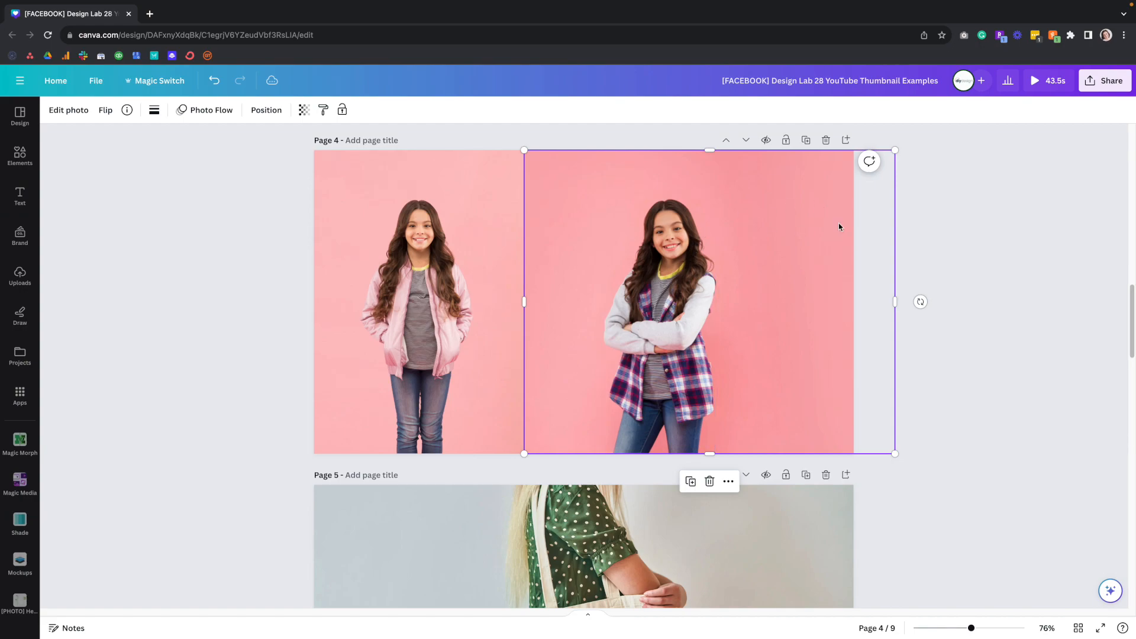
key(Delete)
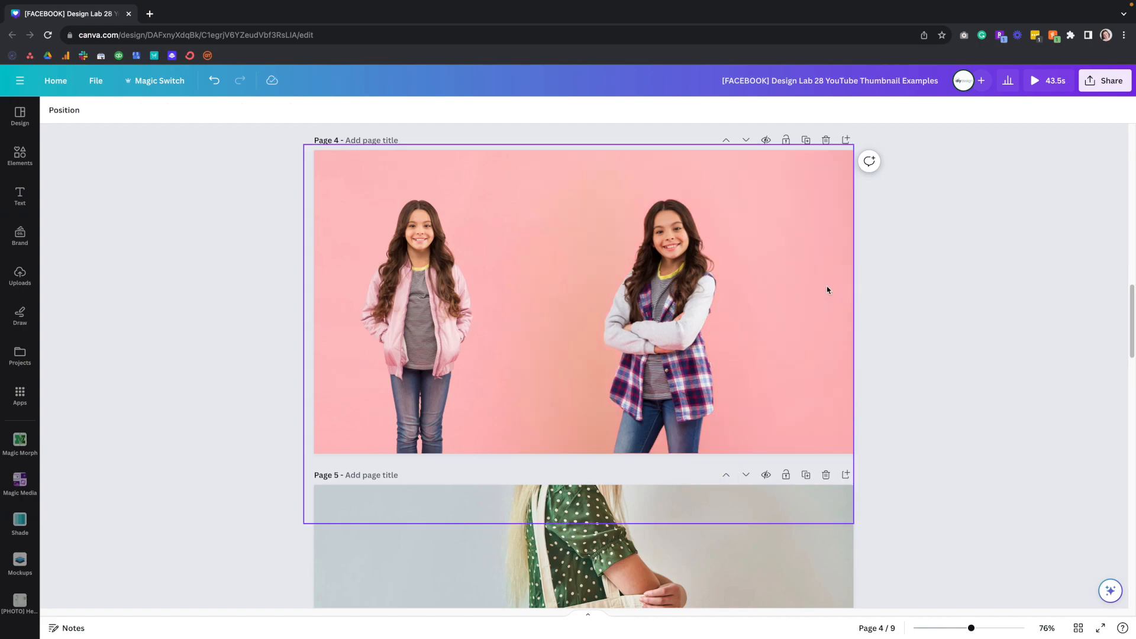
- Rearrange the page 4 cut-outs so the plaid-shirt girl stands at the left and the pink-jacket girl beside her near the middle
drag(652, 303, 544, 304)
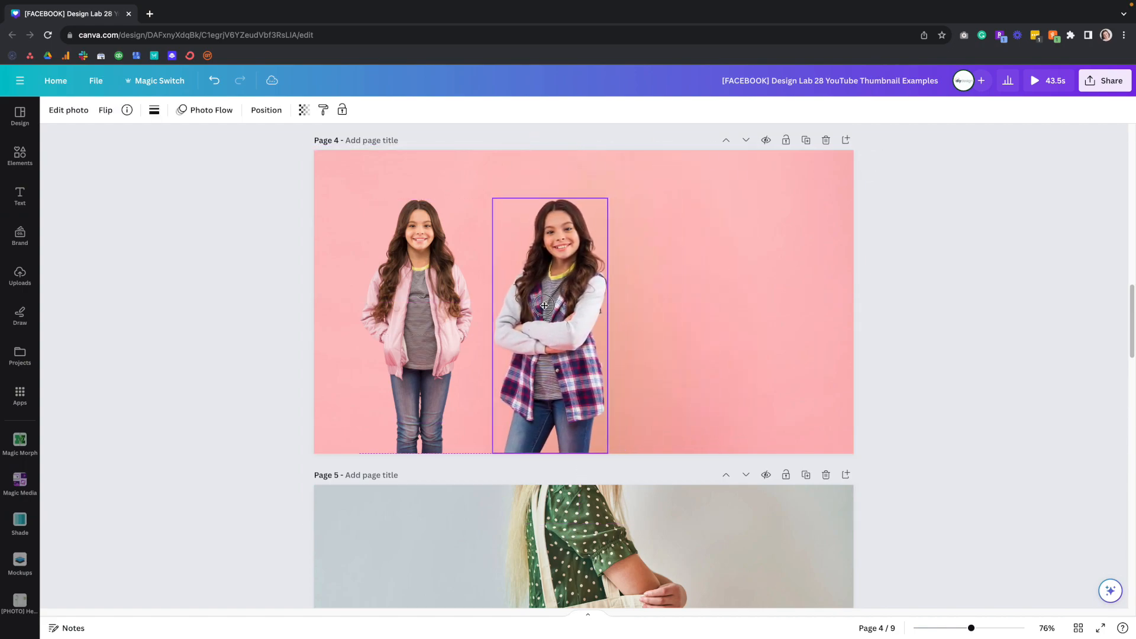
drag(428, 280, 673, 278)
drag(567, 329, 410, 331)
drag(693, 288, 556, 289)
- Enlarge the pink-jacket girl's cut-out and move it down until her head is level with the plaid-shirt girl's
drag(579, 198, 605, 139)
drag(527, 194, 510, 249)
click(653, 255)
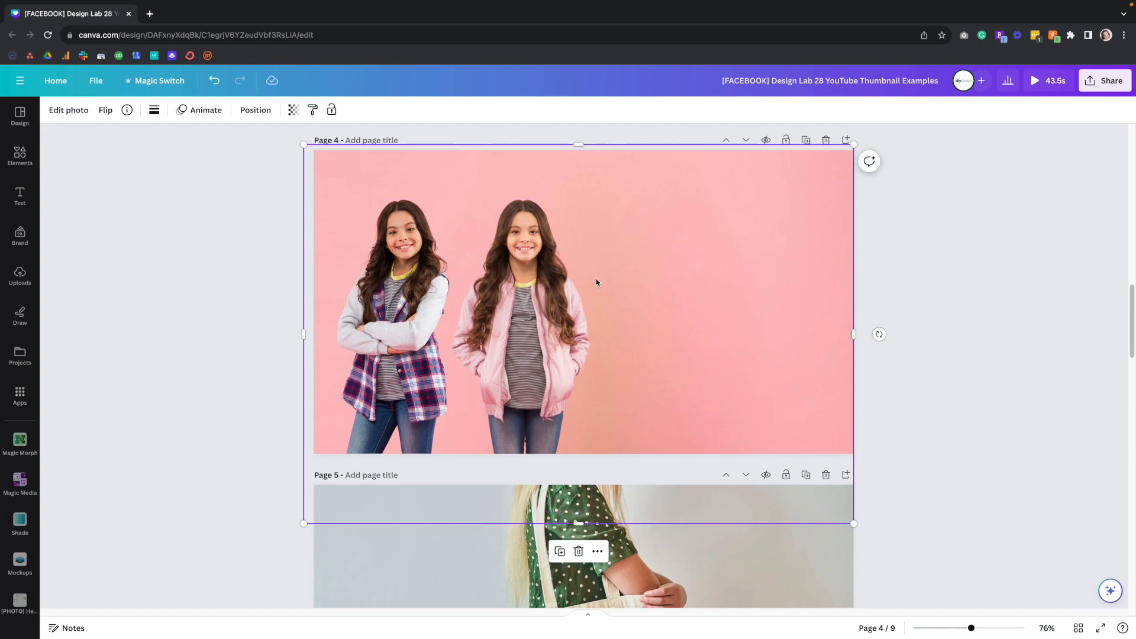
- Enlarge both girls' cut-outs together on page 4 and extend the plaid-shirt girl to the page's lower edge
click(549, 278)
shift+click(389, 261)
drag(599, 196, 628, 178)
click(314, 418)
click(421, 435)
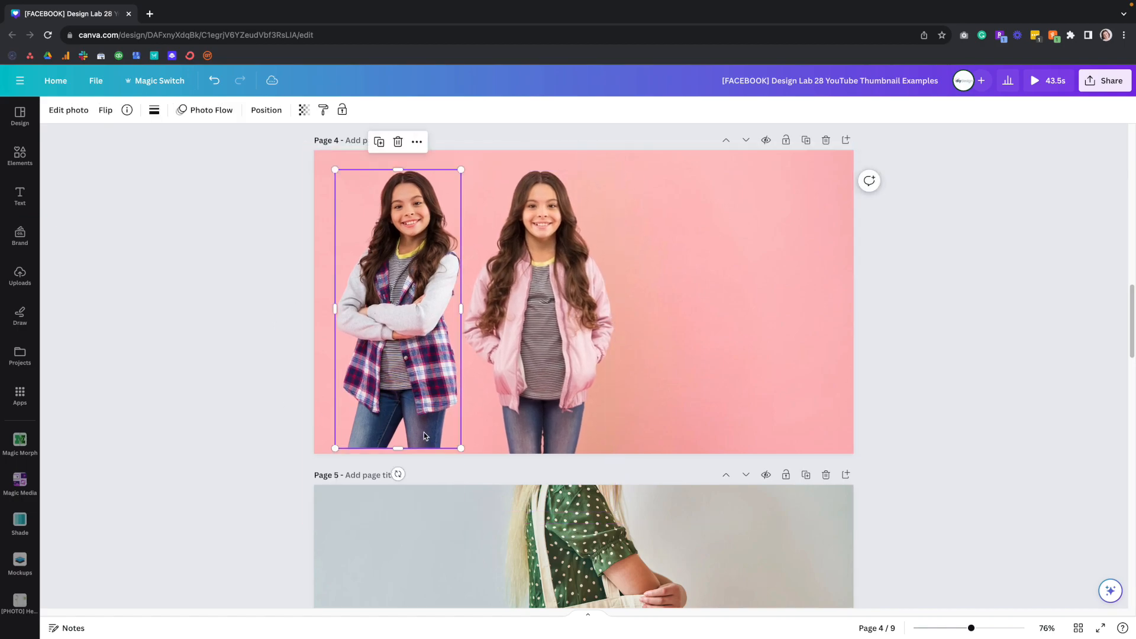
drag(461, 449, 465, 455)
click(336, 254)
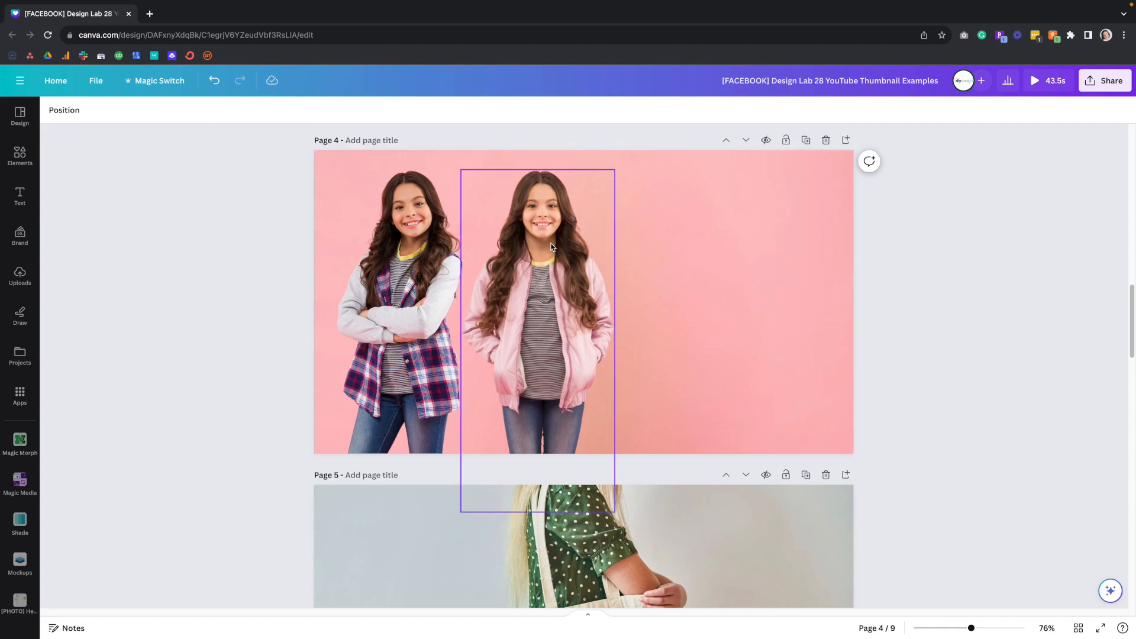
- Paste the GIRLS and FALL HAUL heading texts onto the empty right side of page 4
scroll(539, 253, down, 1)
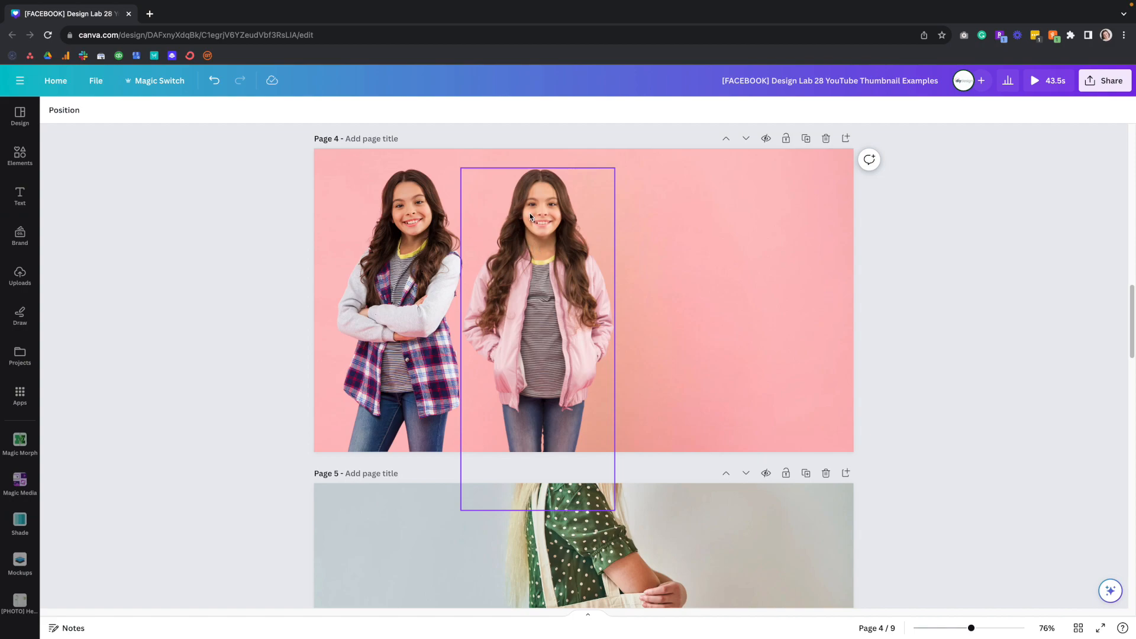
click(725, 362)
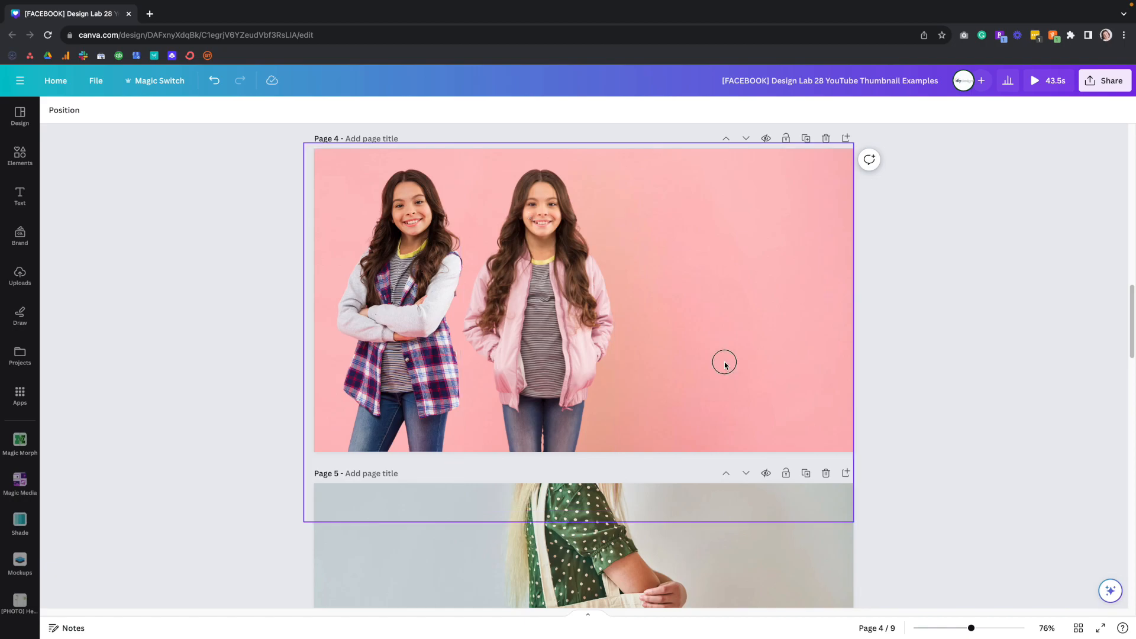
key(super+v)
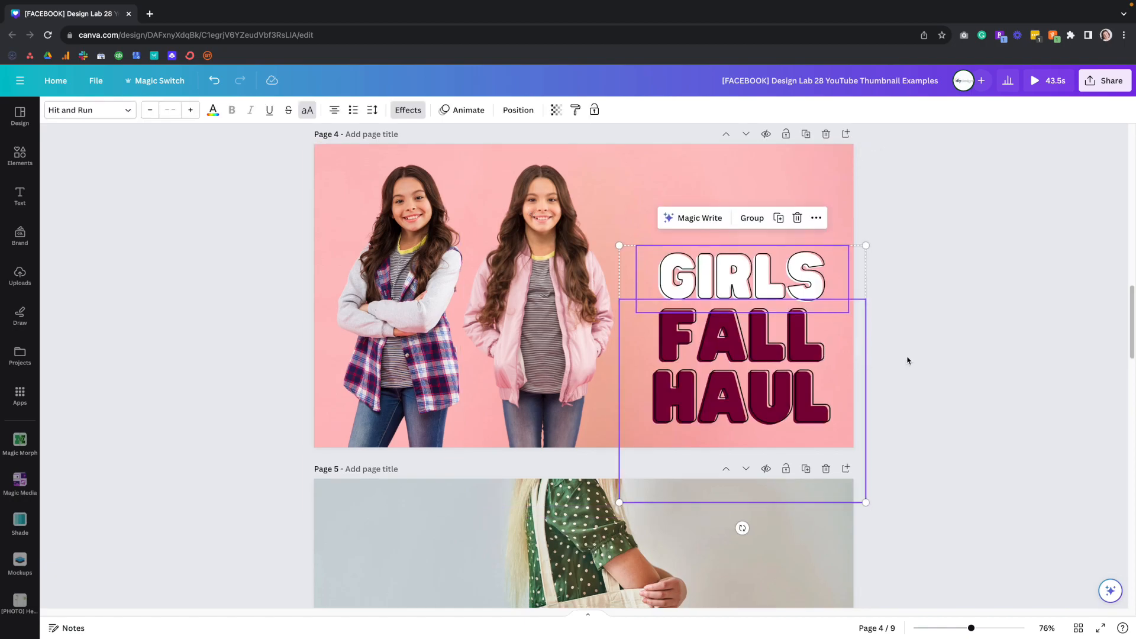
click(777, 291)
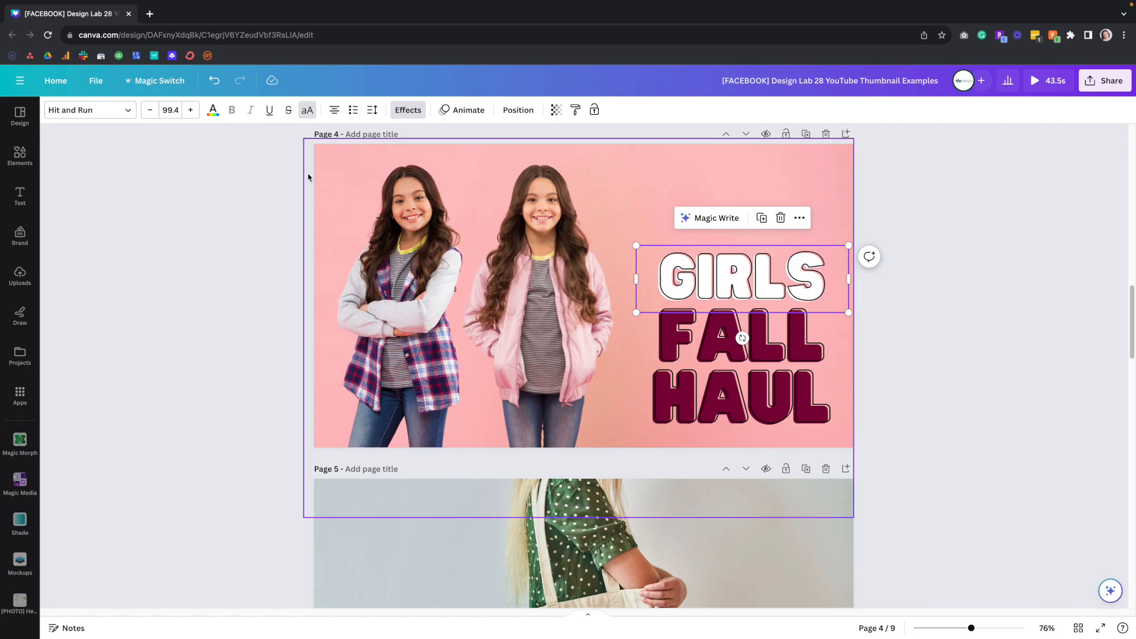
- Inspect the text effect settings of the GIRLS heading on page 4
click(408, 111)
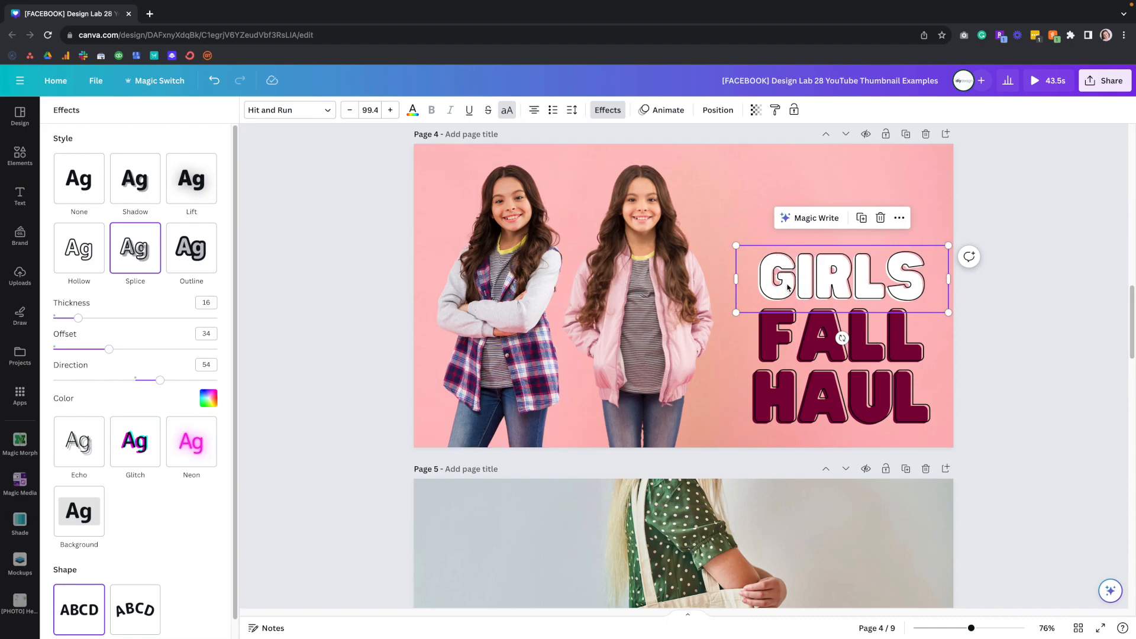
click(1012, 305)
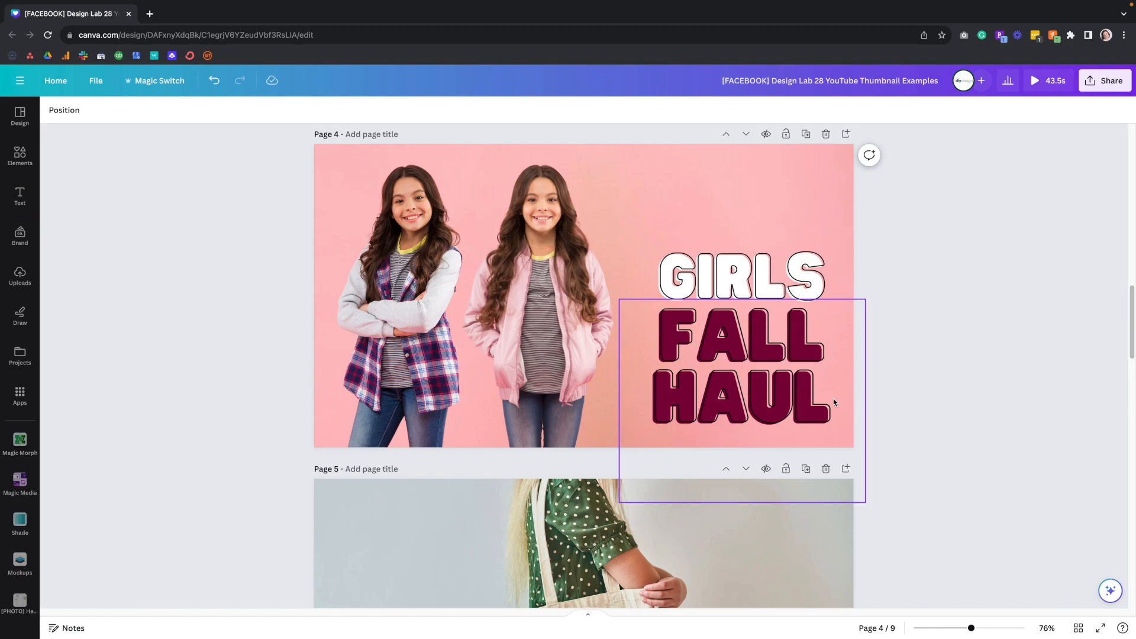
- Paste the Target logo onto page 4 above the GIRLS heading
click(796, 176)
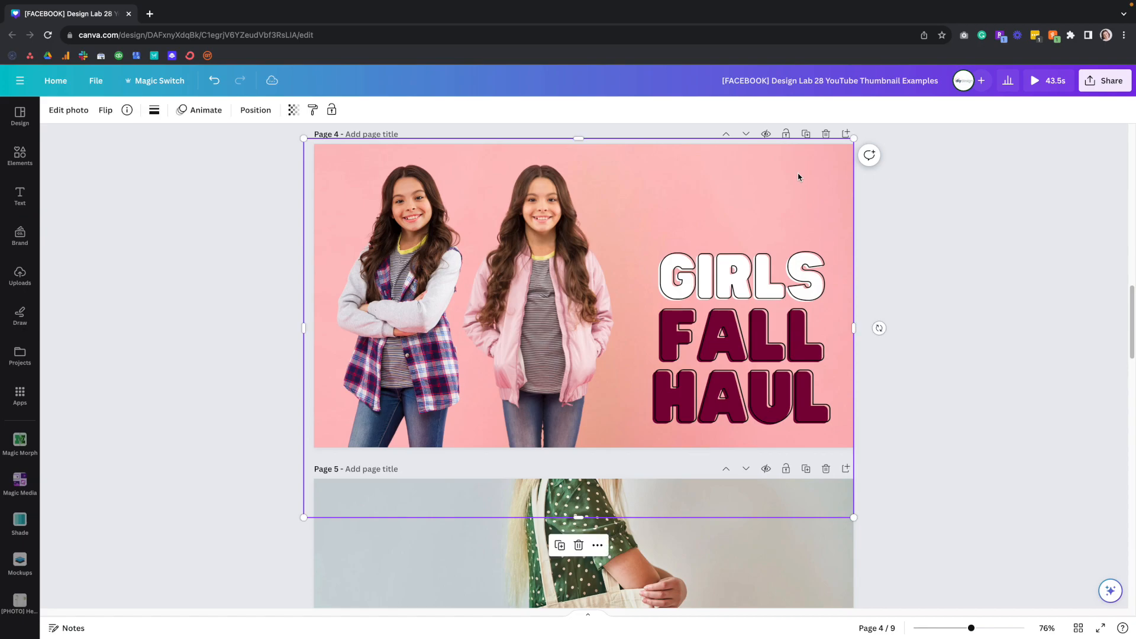
key(ctrl+v)
click(928, 279)
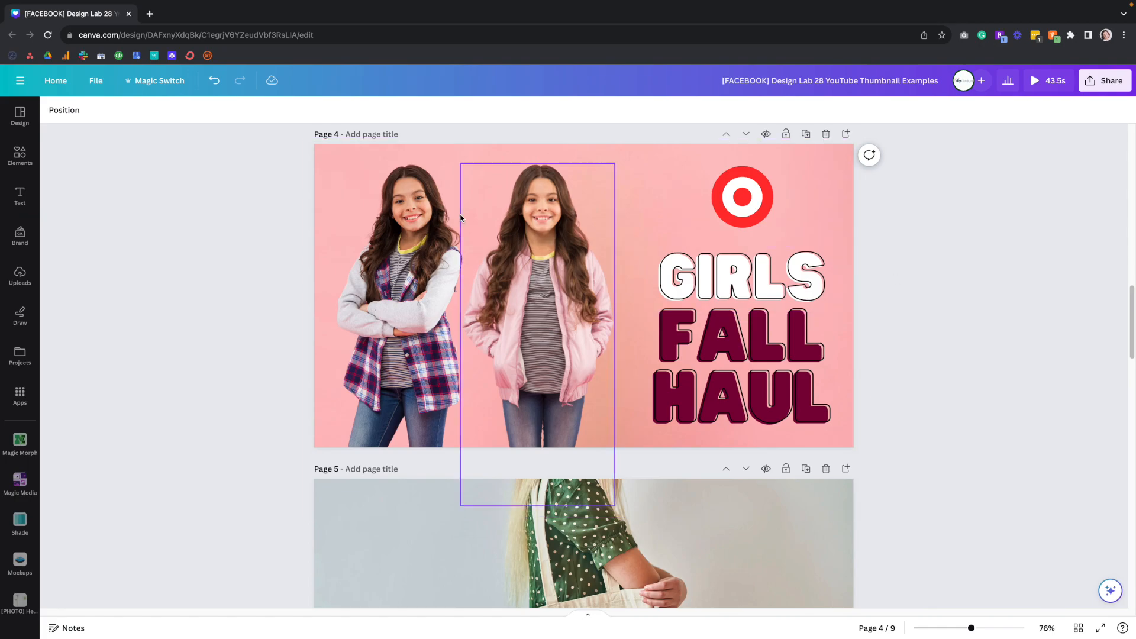
- Add a square shape to page 4 and fill it with the light pink from the girls' photo colors
click(20, 160)
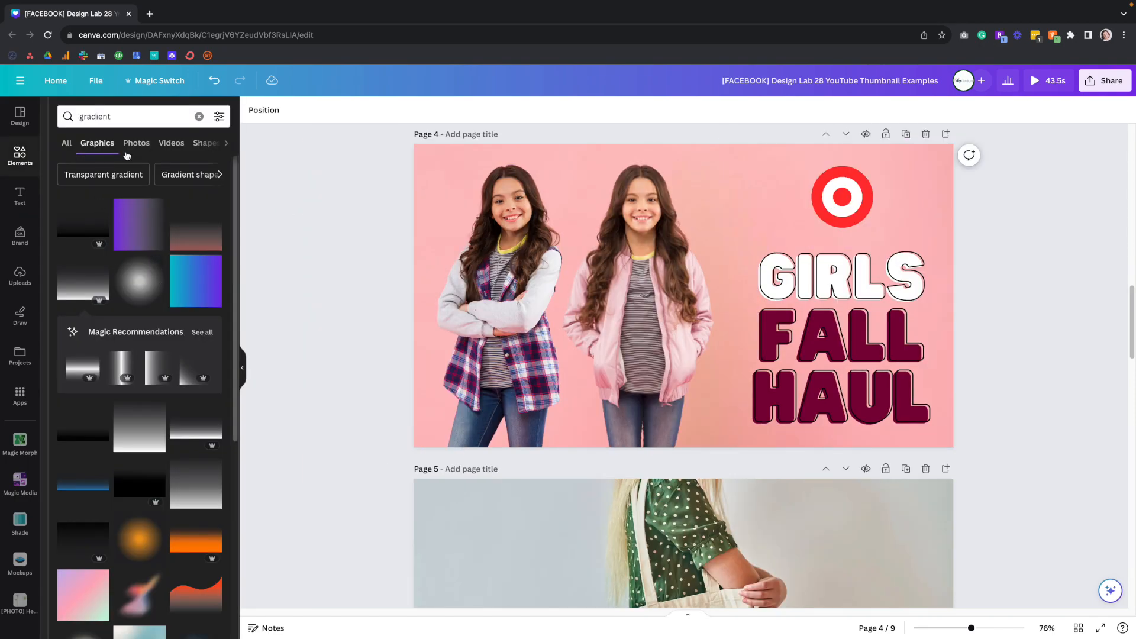
click(198, 115)
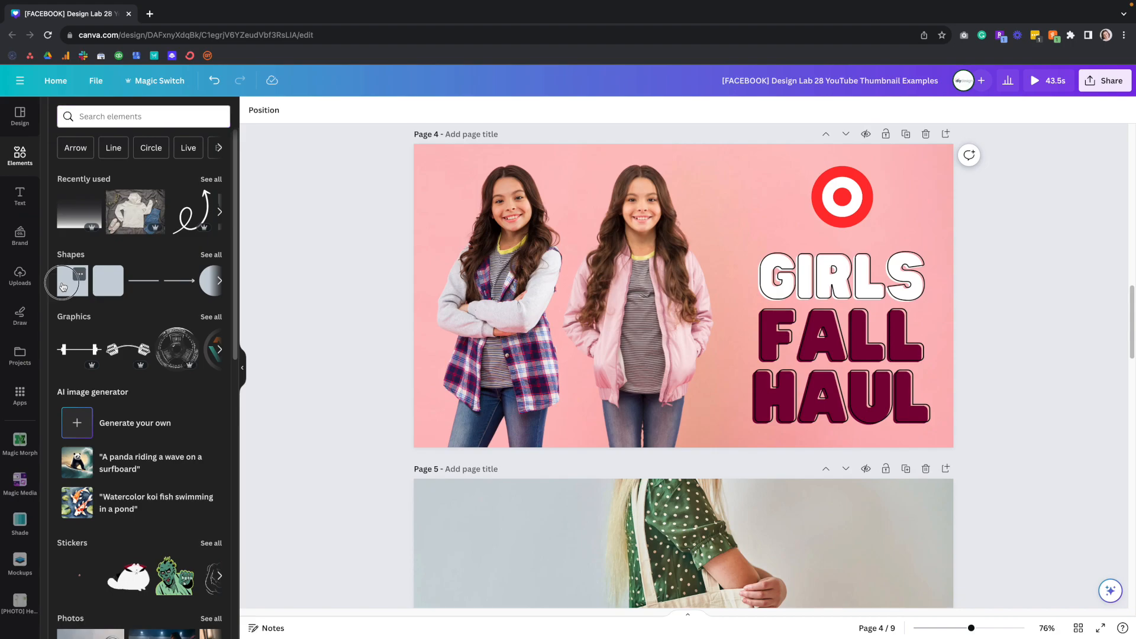
click(72, 281)
click(244, 371)
click(574, 292)
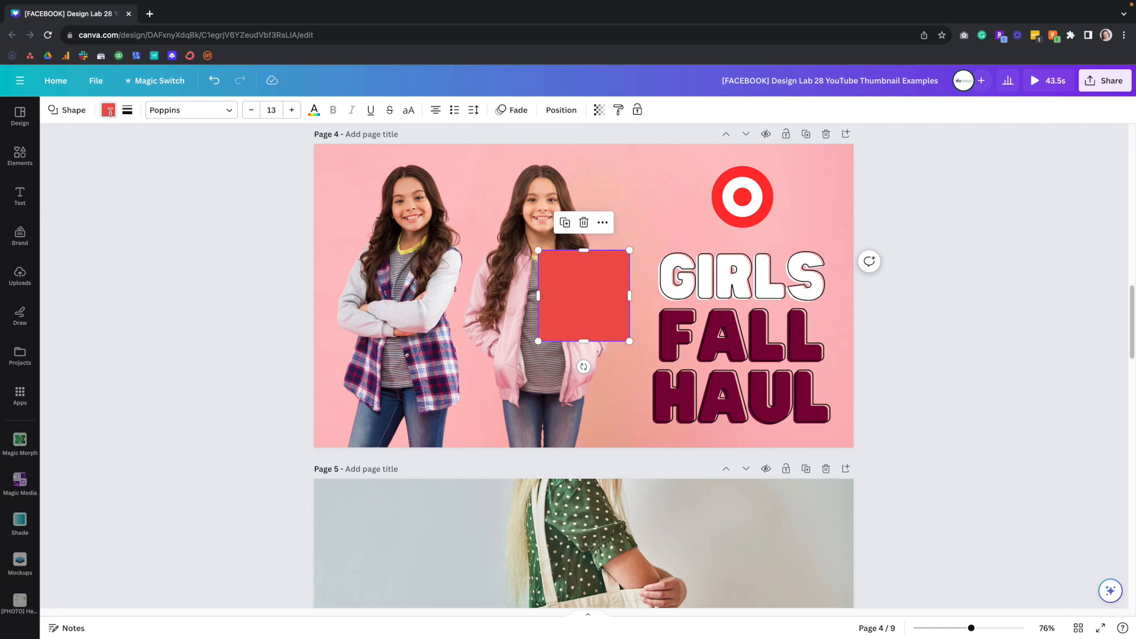
click(109, 110)
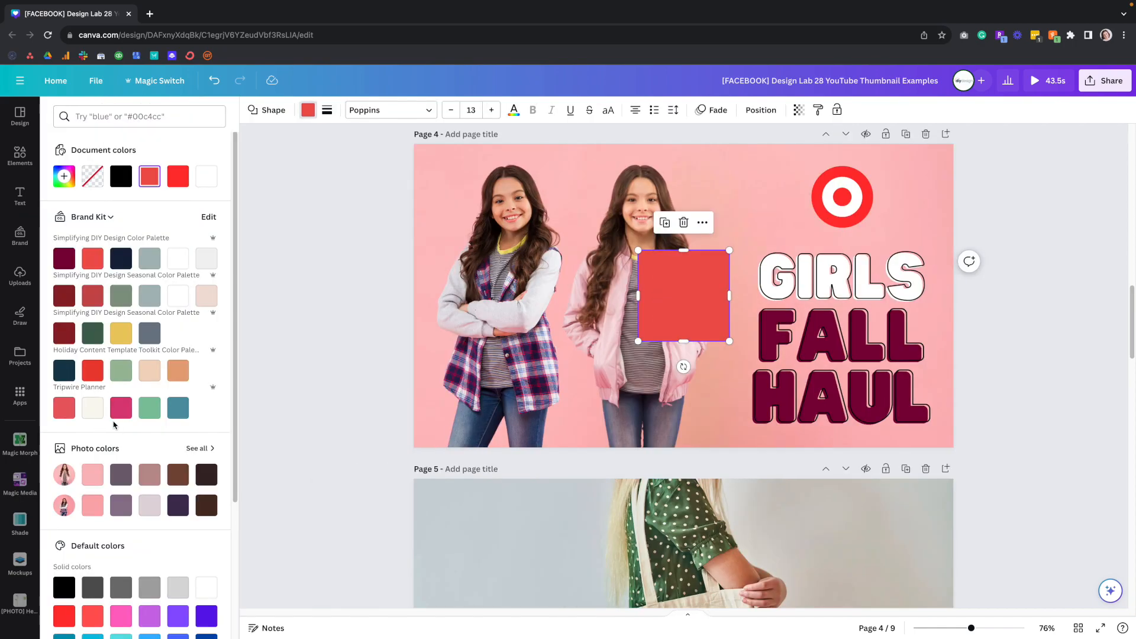
click(94, 479)
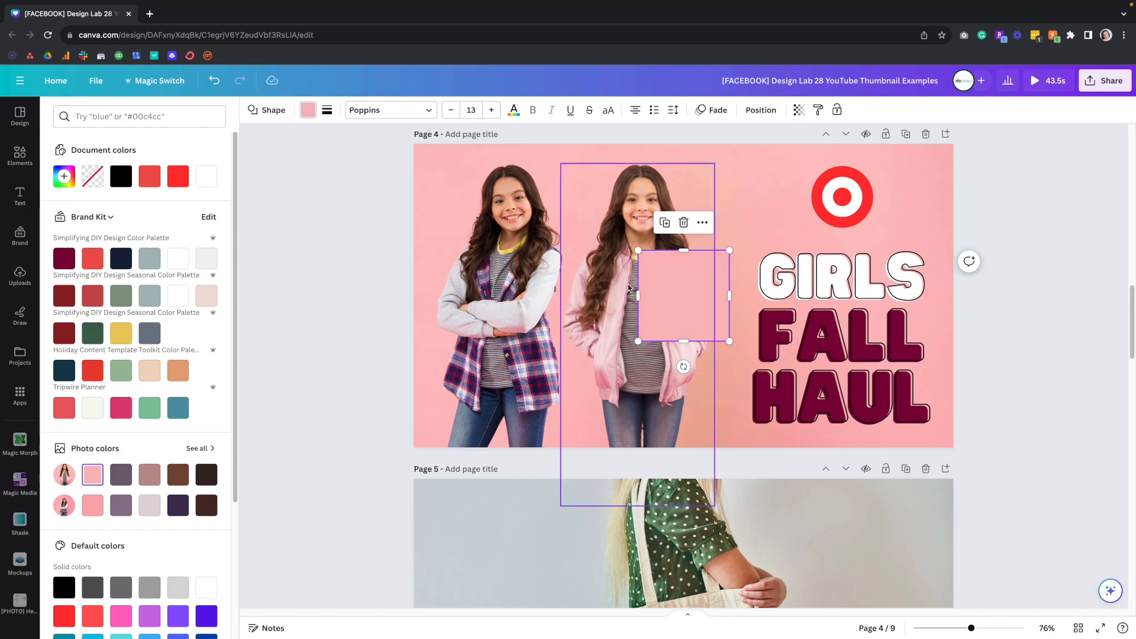
- Enlarge the pink square and tilt it about 9° clockwise so it forms a slanted panel over the right part of page 4
drag(730, 250, 943, 126)
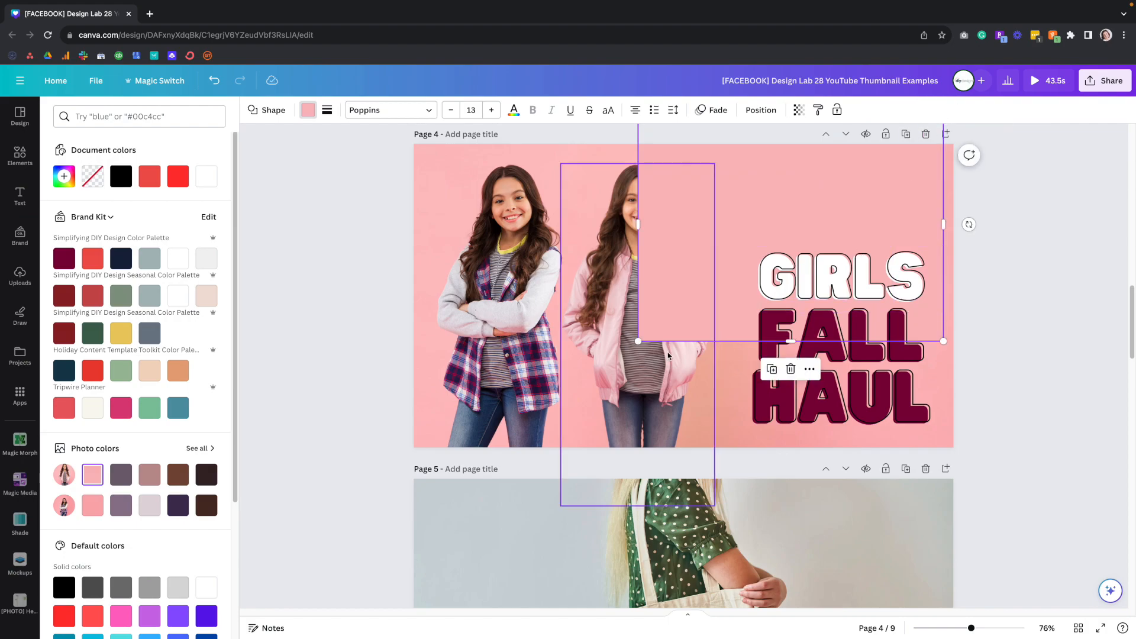
drag(713, 327, 741, 445)
drag(819, 229, 769, 130)
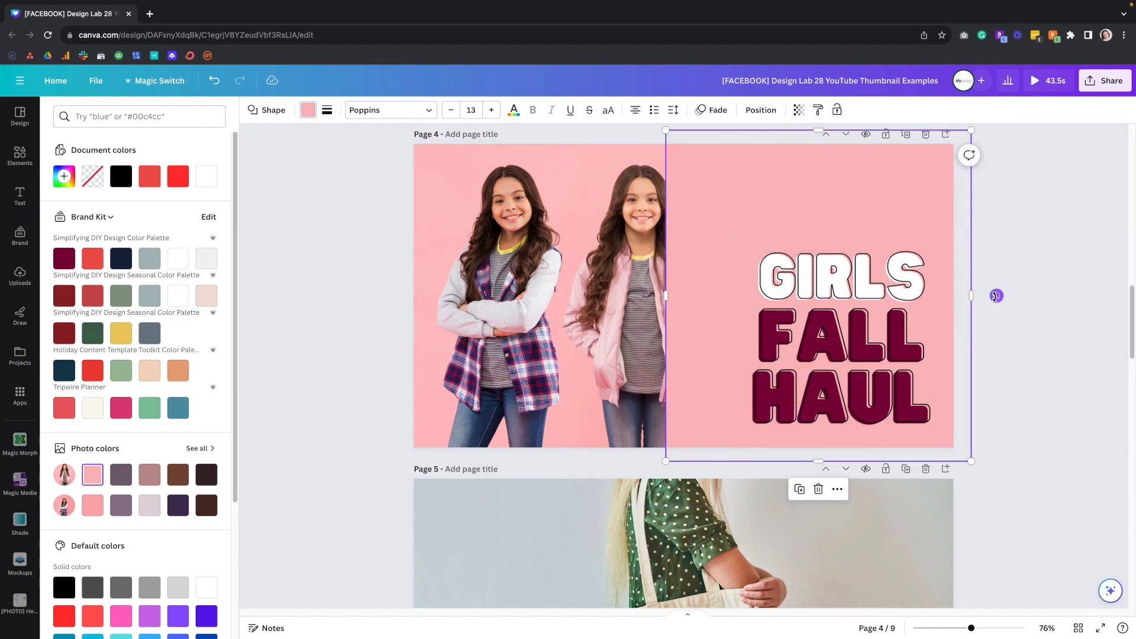
drag(997, 296, 987, 327)
click(716, 234)
drag(715, 235, 772, 250)
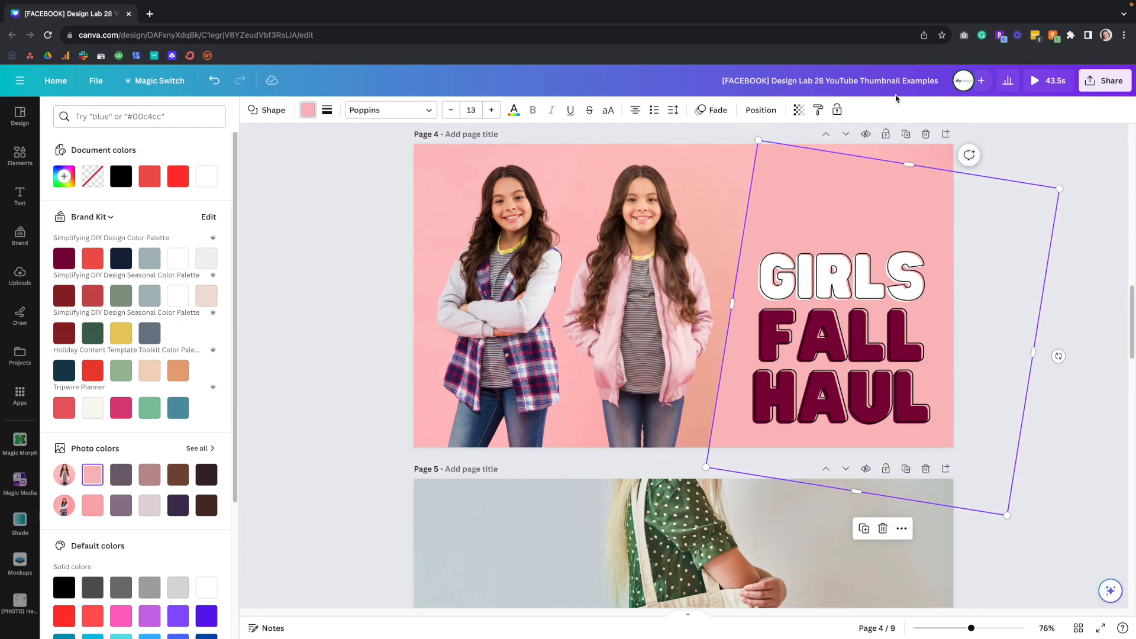
drag(909, 165, 886, 124)
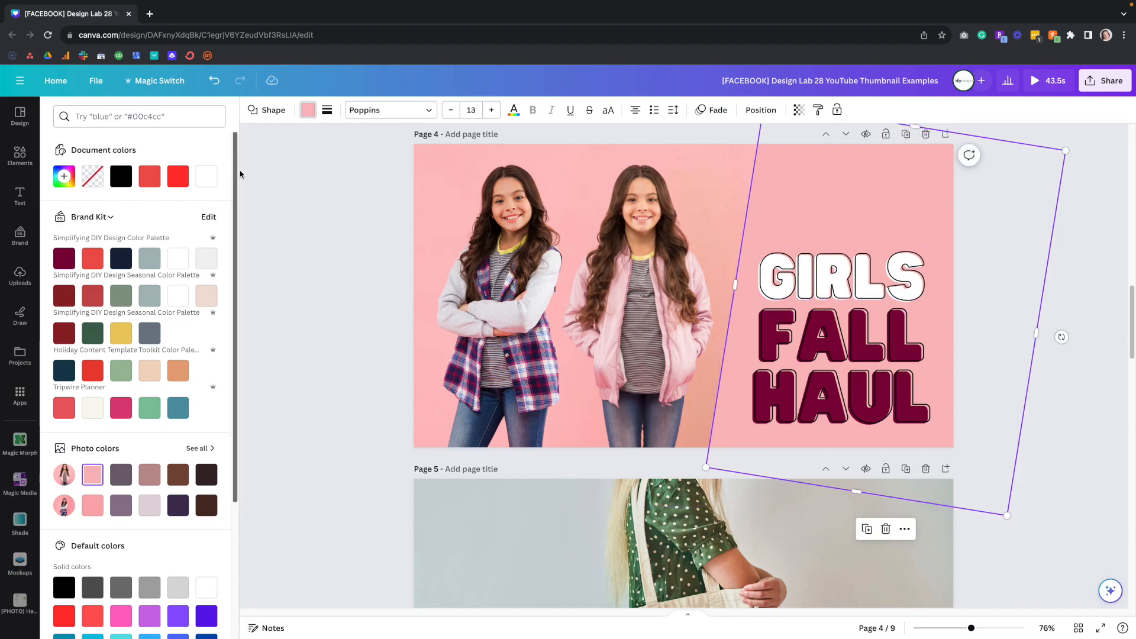
- Lighten the slanted panel's fill to the pale pink #F6D4D5
click(64, 177)
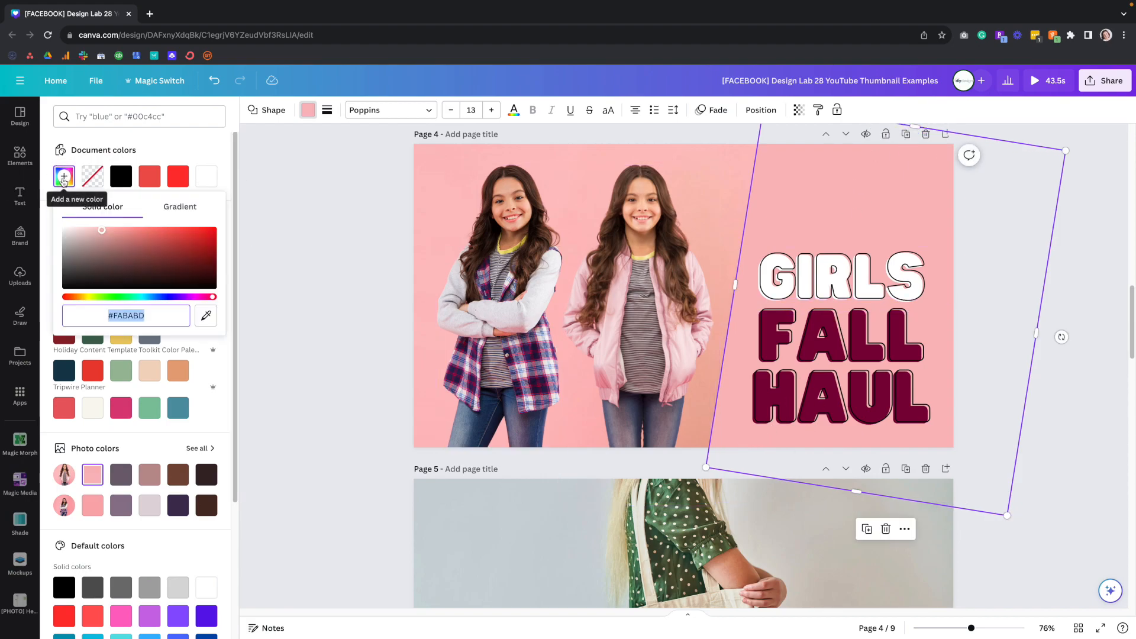
drag(102, 230, 85, 229)
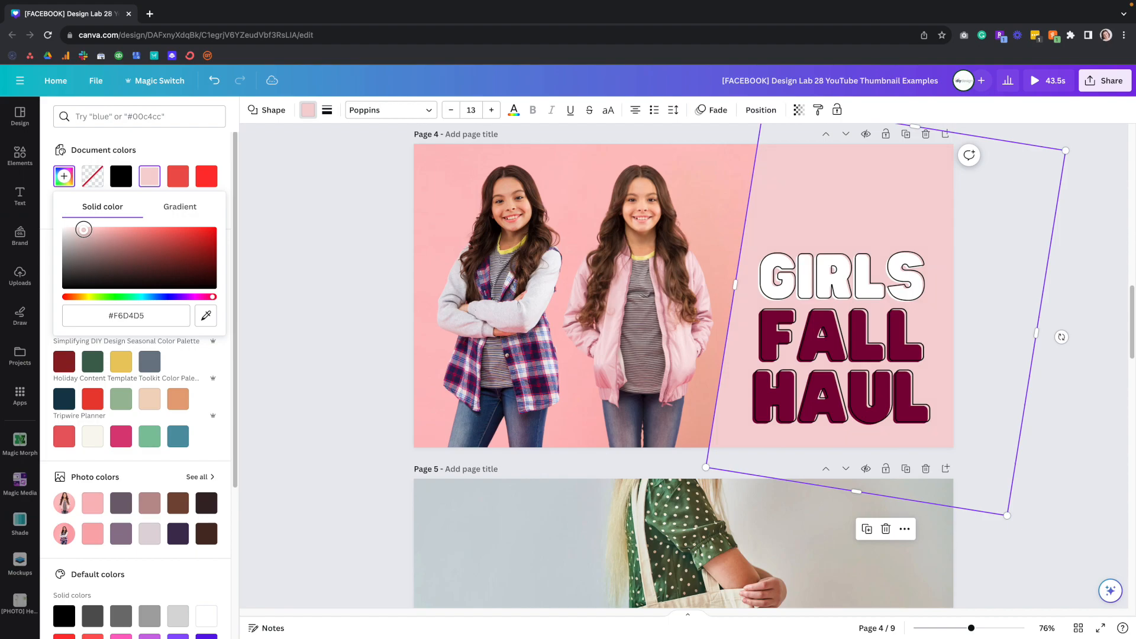
click(287, 217)
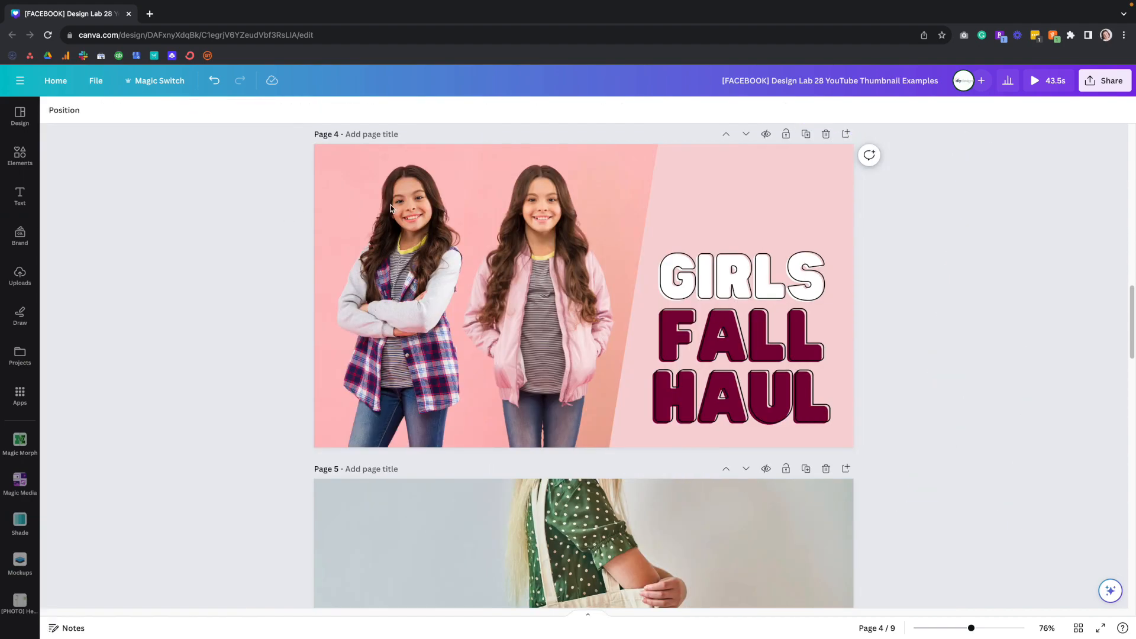
- Send the pale pink panel backward behind the Target logo
click(560, 109)
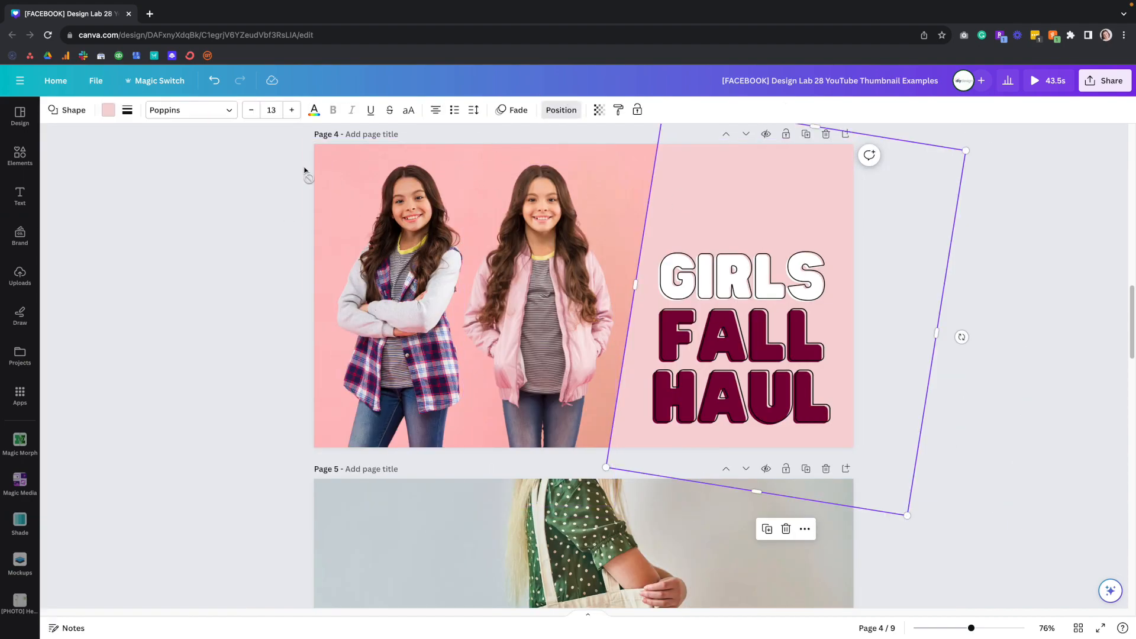
click(171, 138)
click(344, 232)
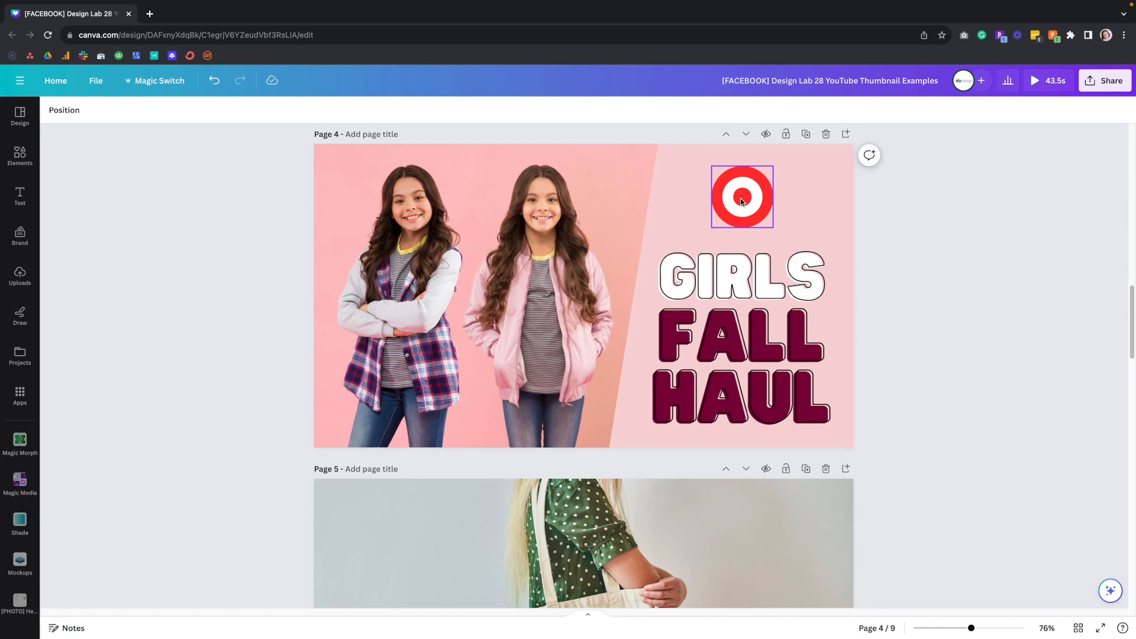
- Duplicate the pale pink slanted panel and fill the copy with white
click(801, 197)
key(ctrl+bracketright)
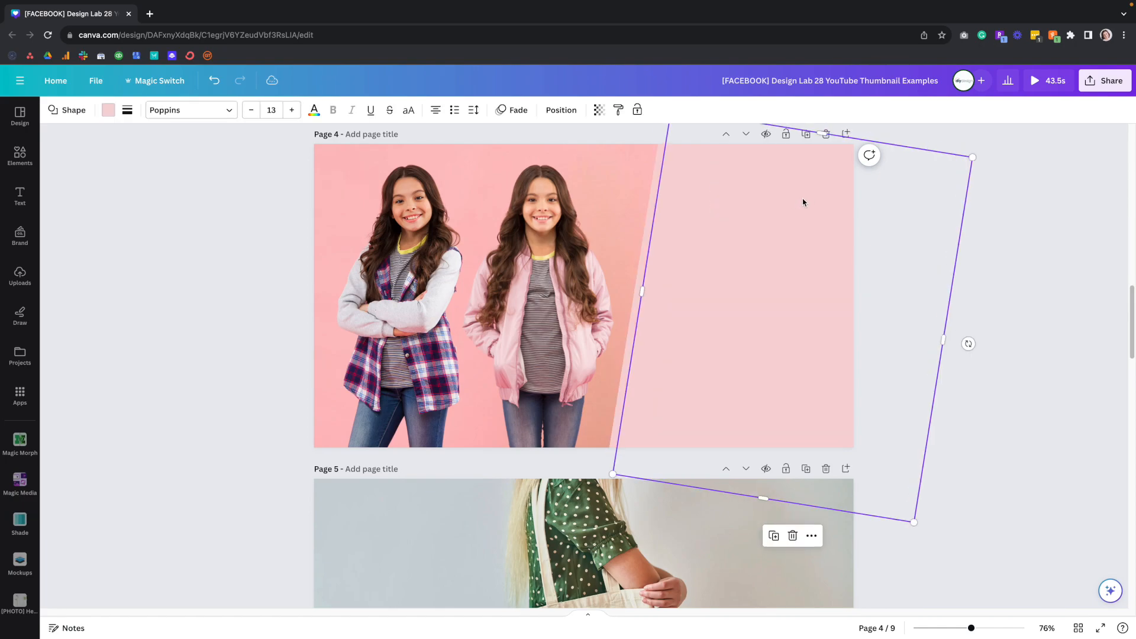
drag(807, 228, 728, 251)
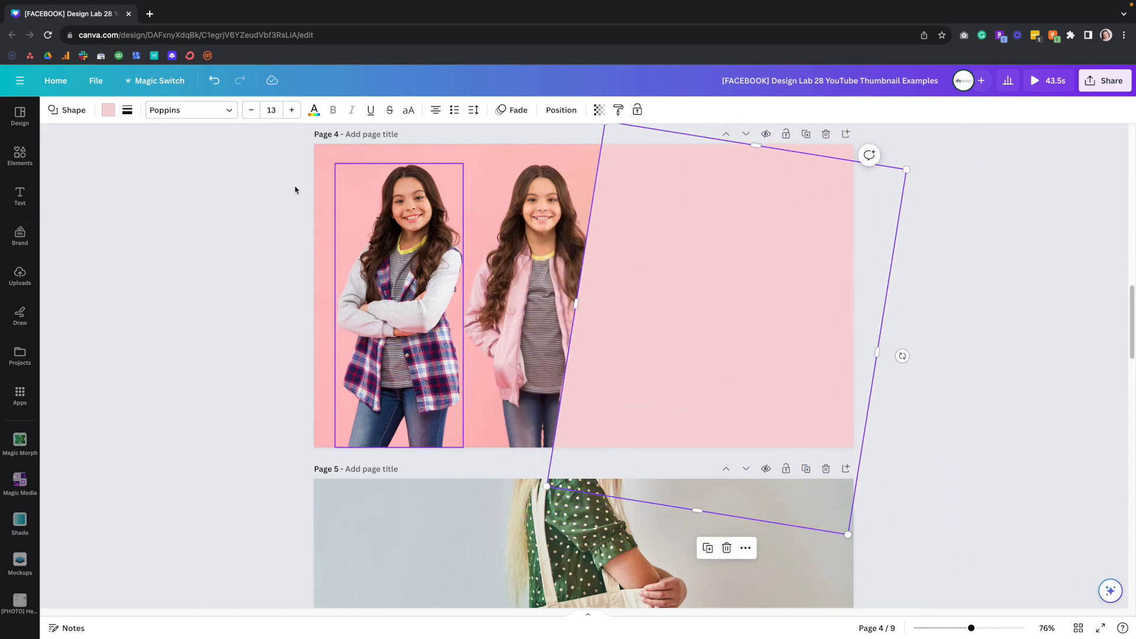
click(108, 110)
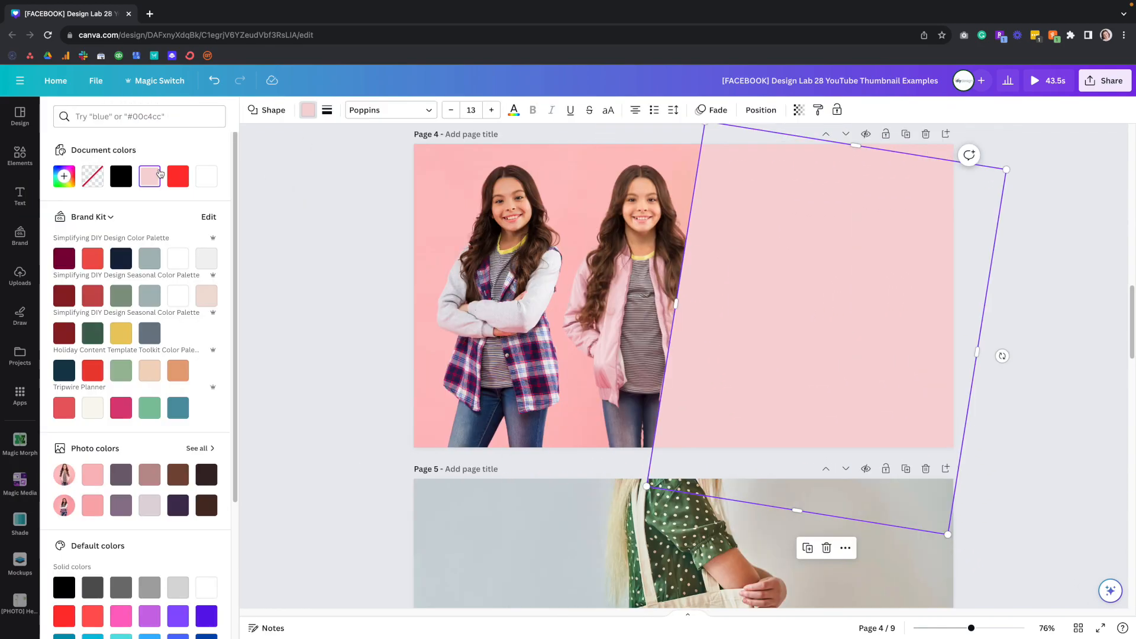
click(206, 176)
- Place the white panel slightly left of the pale pink one and send it backward to leave a thin white divider along the slanted edge
click(644, 213)
drag(644, 213, 700, 217)
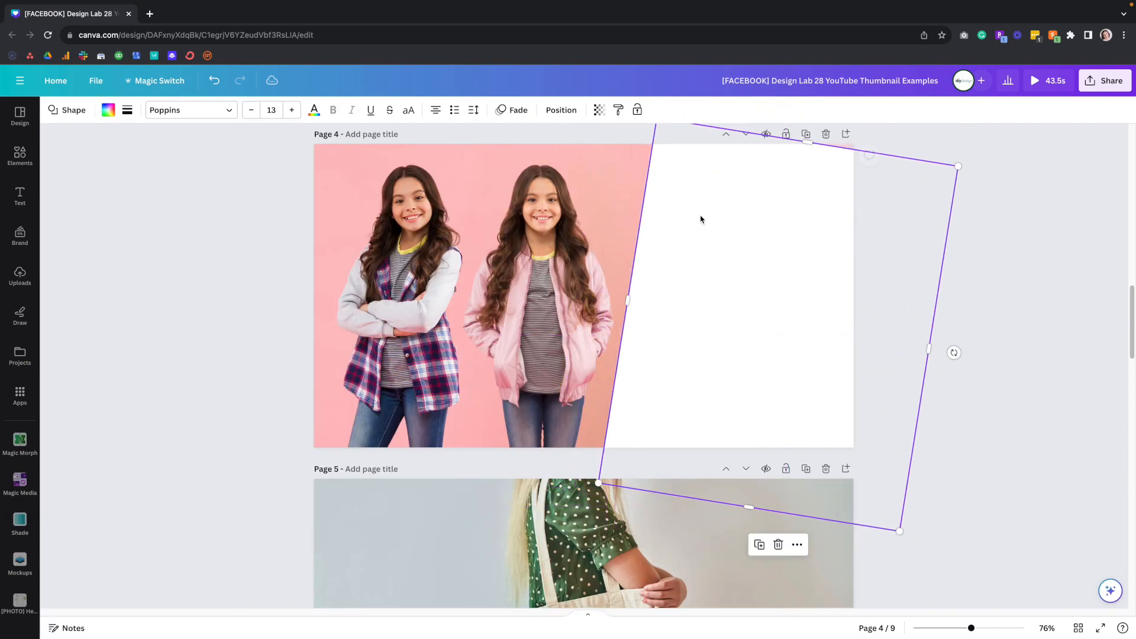
drag(808, 141, 815, 131)
click(561, 109)
click(180, 168)
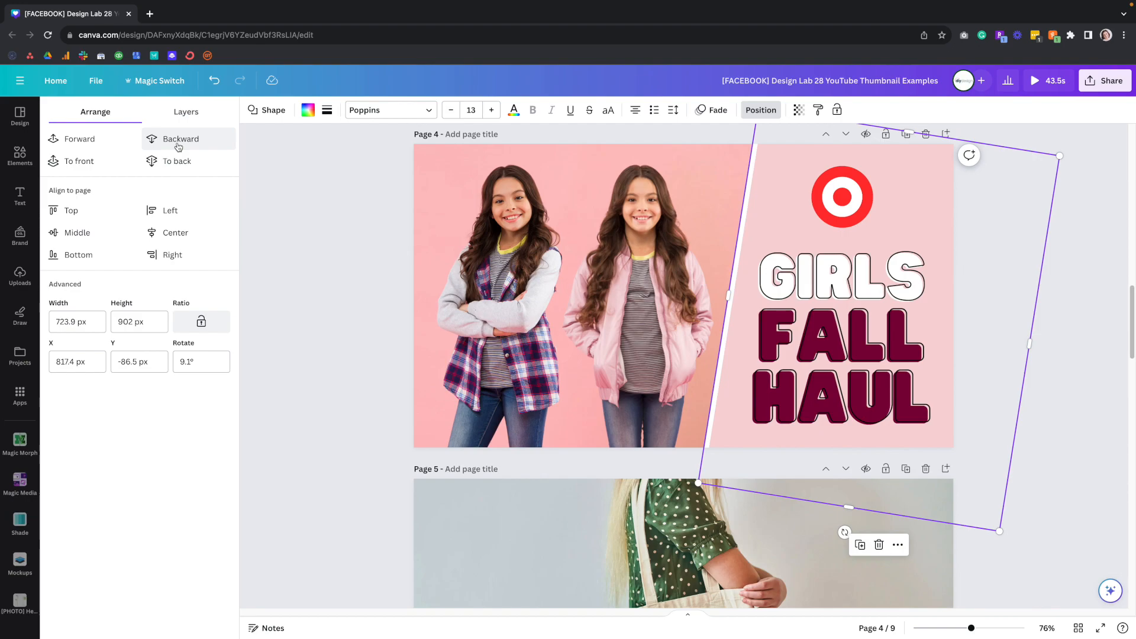
click(290, 213)
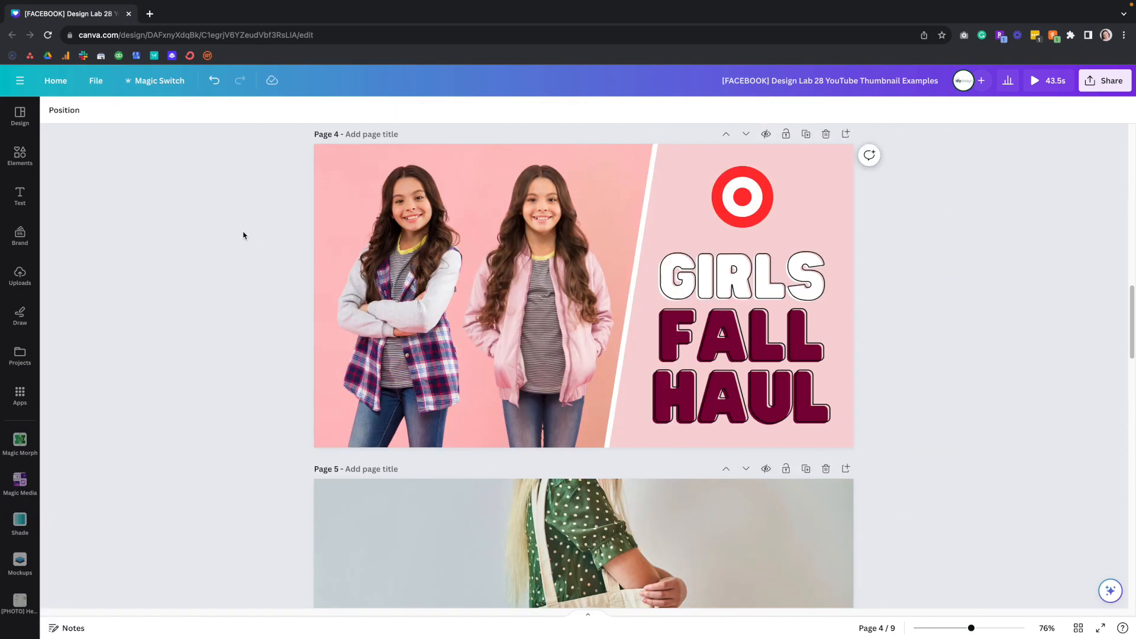
- Enlarge the pink background photo on page 4 to about 1,451 × 1,000 and reposition it to overlap all page edges
click(343, 163)
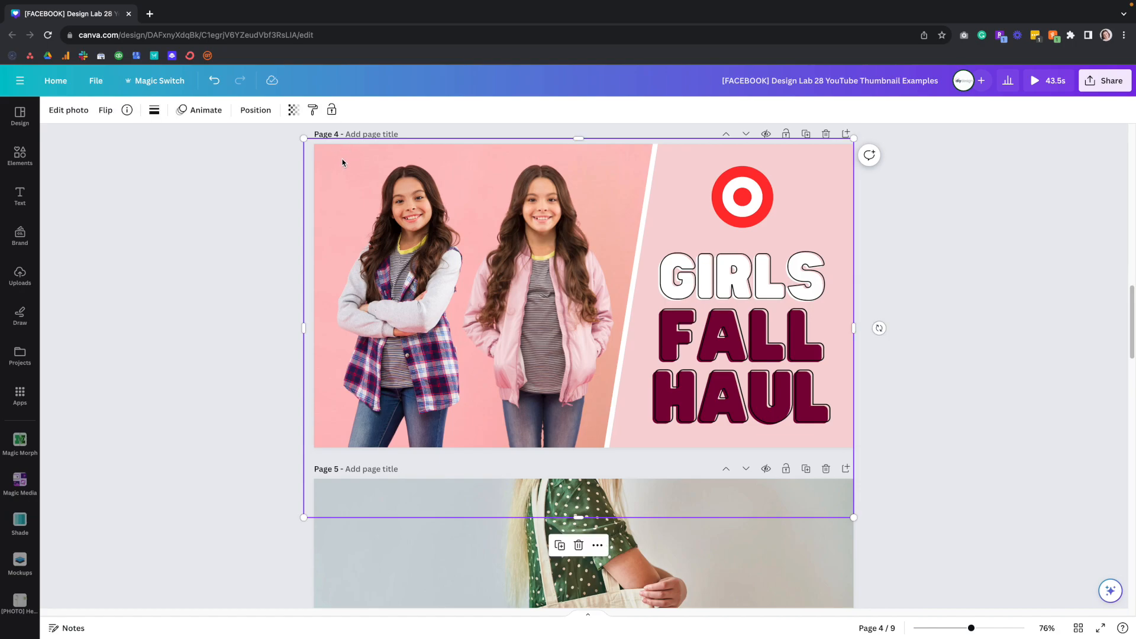
drag(303, 146, 244, 97)
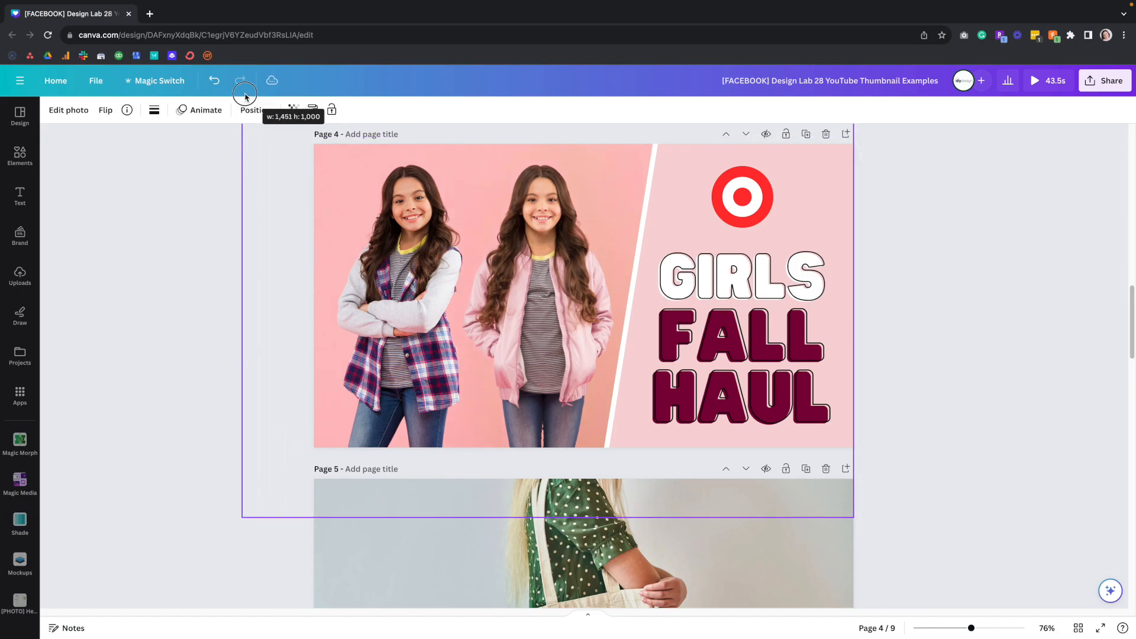
drag(322, 162, 348, 187)
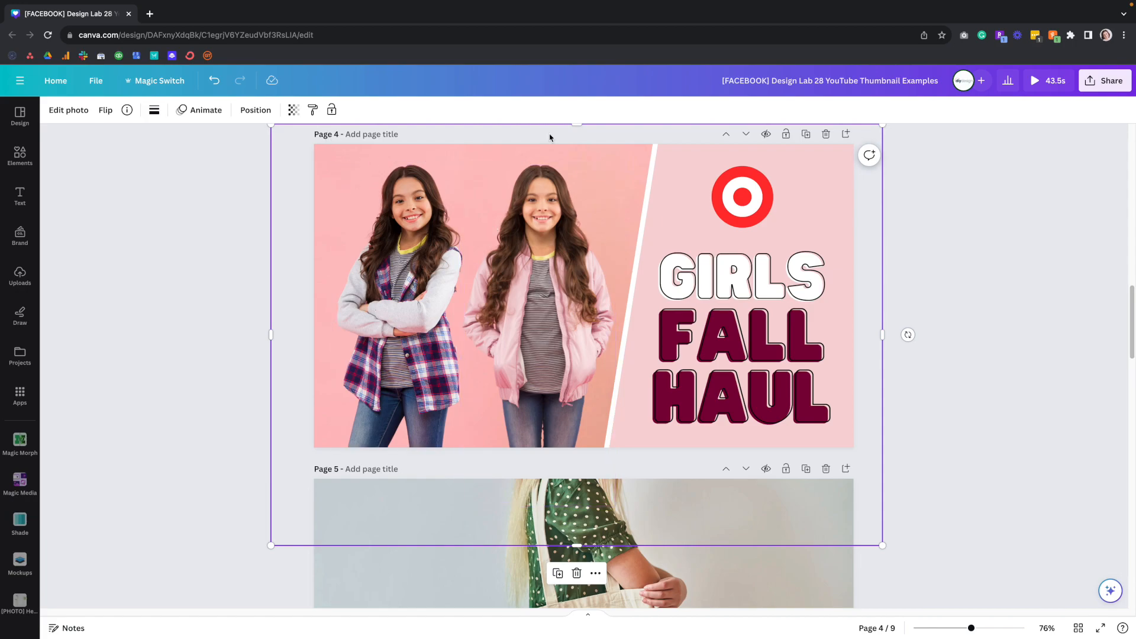
drag(326, 157, 327, 154)
click(610, 292)
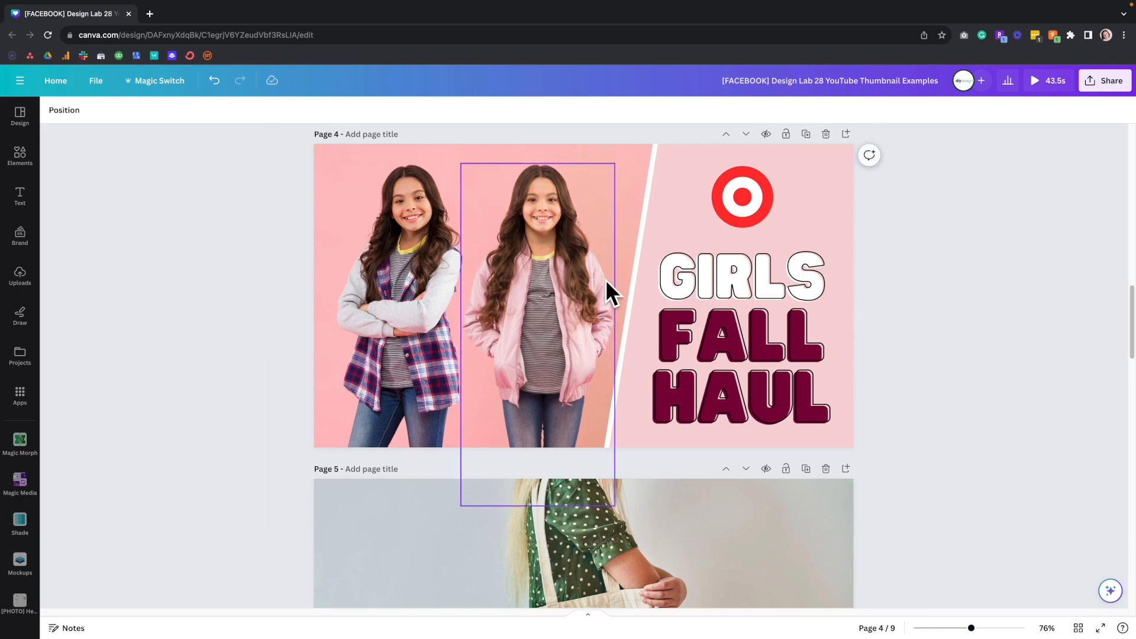
- Nudge the pink-jacket girl slightly left, and shift both girls' cut-outs together a little farther left on page 4
drag(615, 335, 604, 337)
shift+click(422, 342)
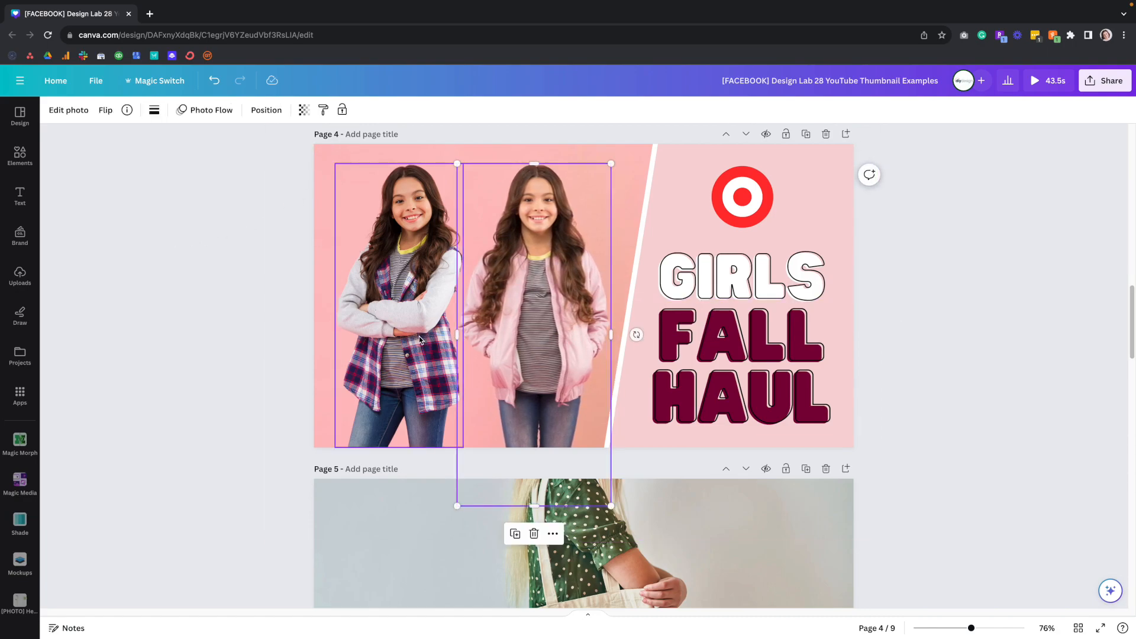
key(Escape)
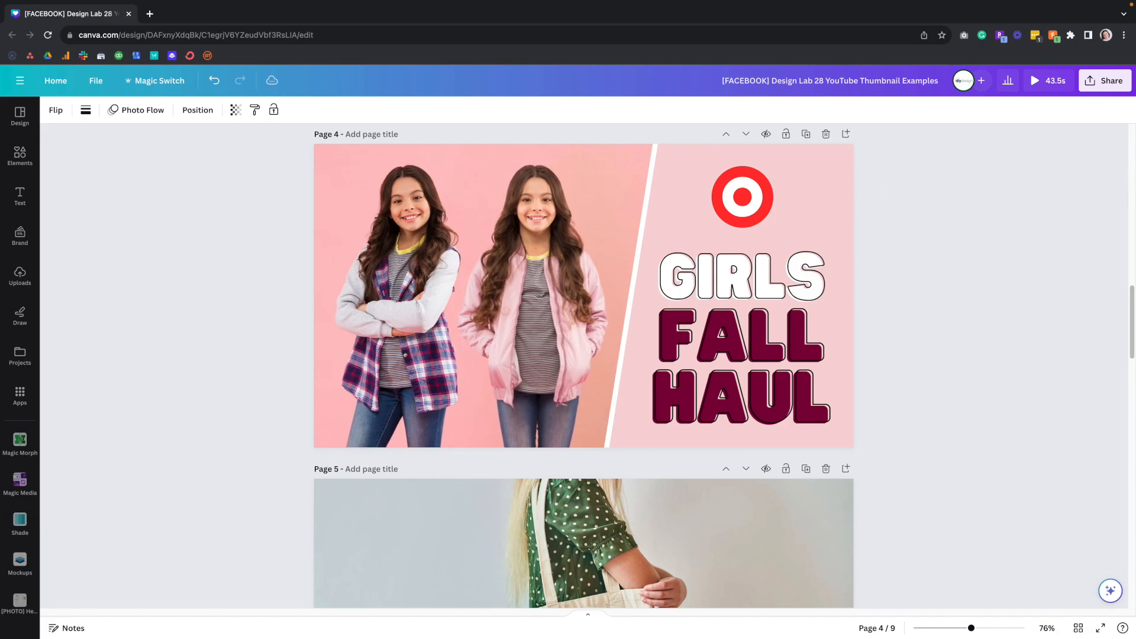
click(248, 273)
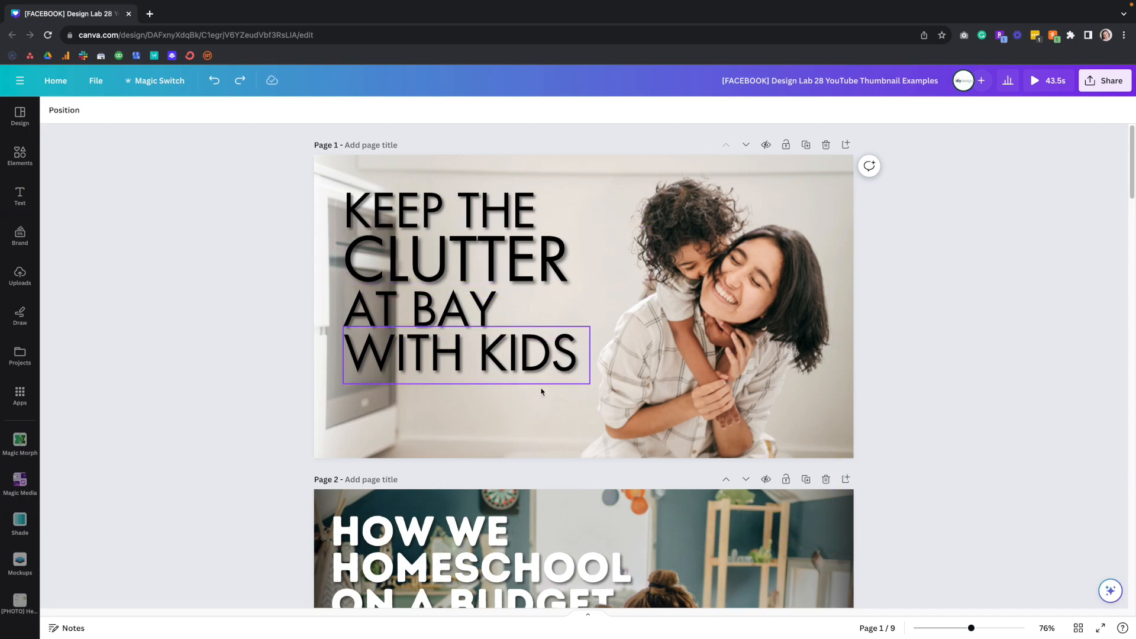
- Try moving the mother-and-child cut-out on page 1 toward the heading, and undo the move
click(705, 318)
drag(724, 316, 676, 302)
key(super+z)
click(958, 358)
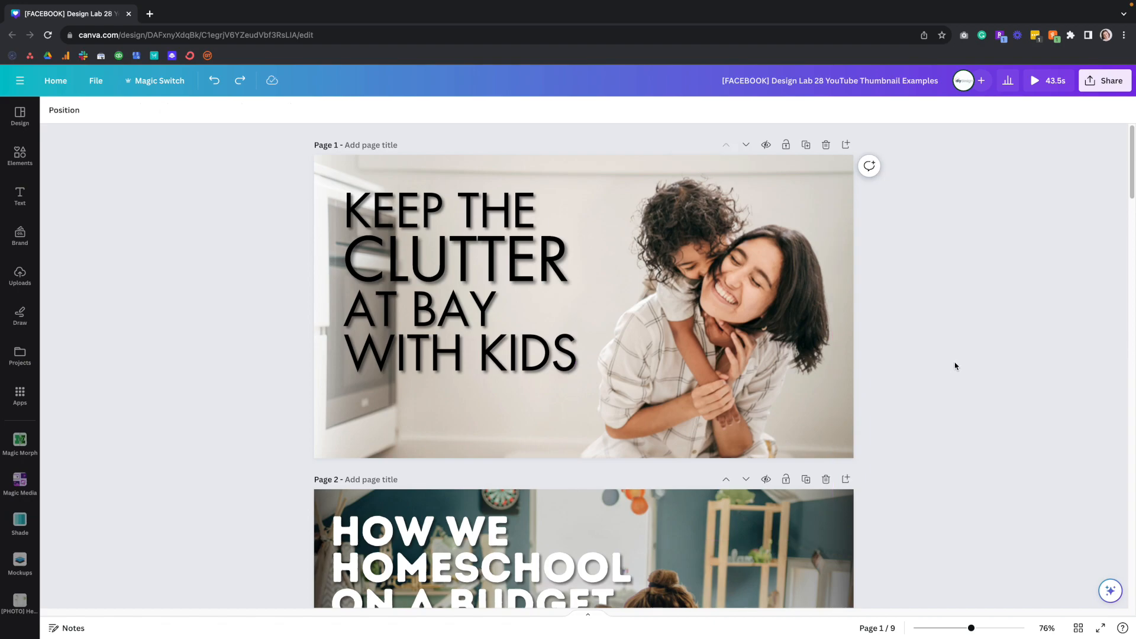
- Review the finished thumbnails on pages 2 and 3, including how the headings sit behind the subjects
scroll(957, 361, down, 3)
scroll(954, 367, down, 2)
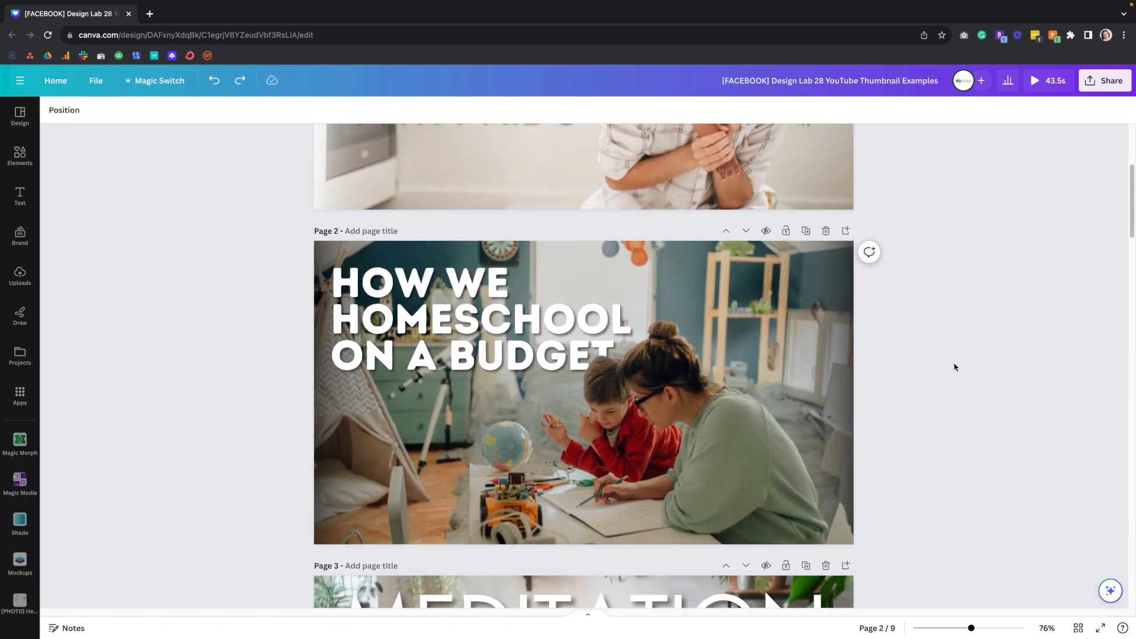
scroll(958, 367, down, 1)
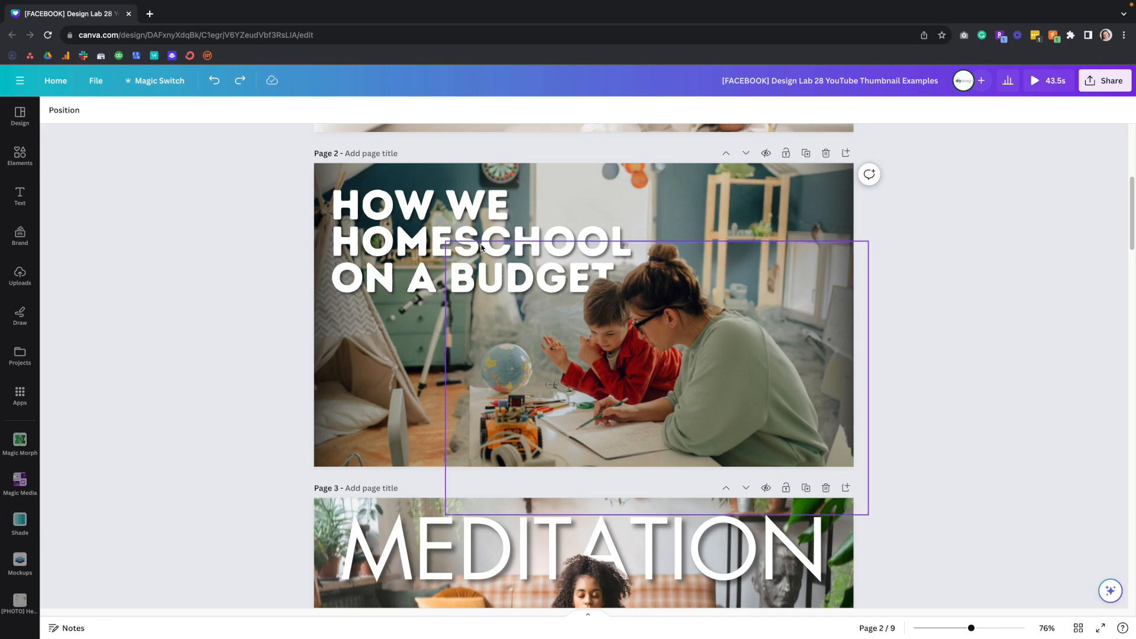
scroll(482, 247, down, 5)
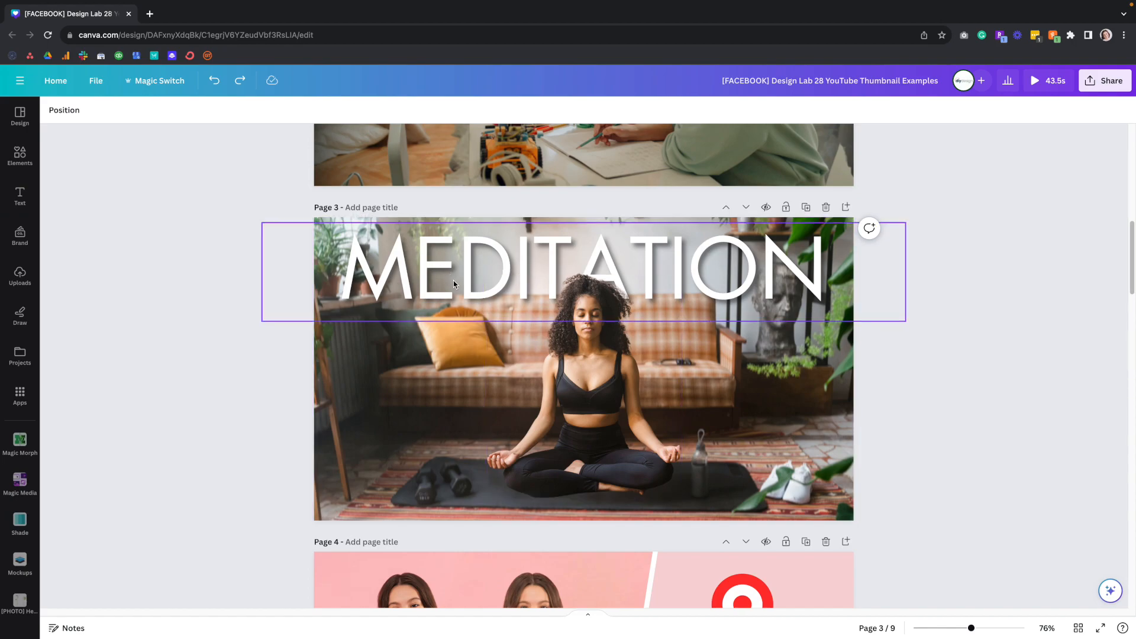
- Examine the alignment and even-spacing options for the two girls' cut-outs and the GIRLS heading on page 4
scroll(453, 280, down, 4)
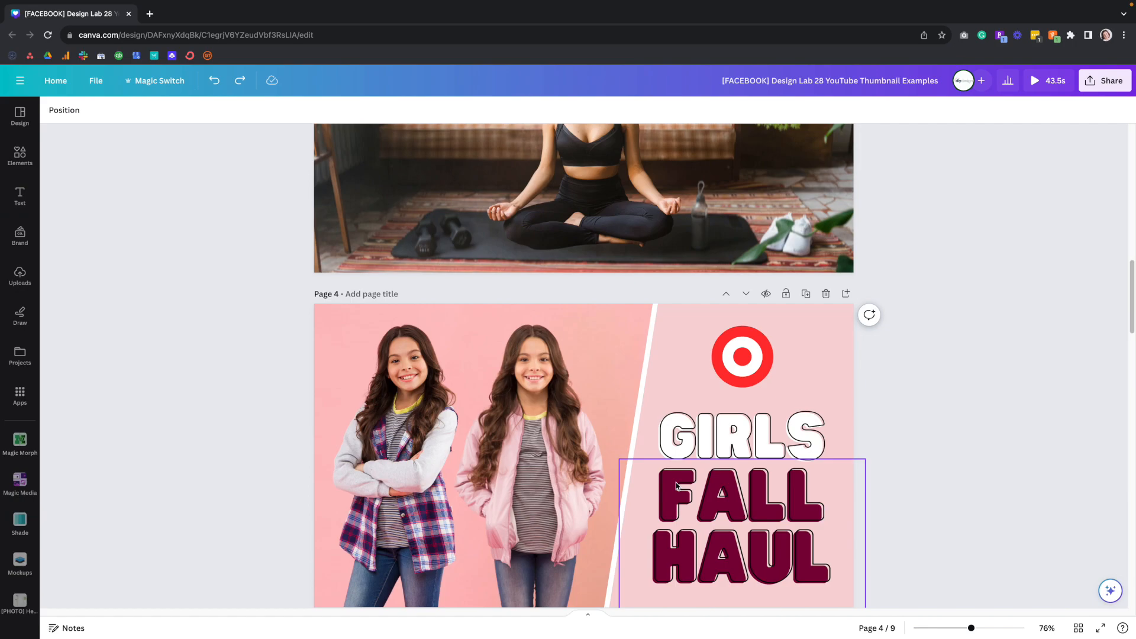
click(522, 402)
shift+click(395, 355)
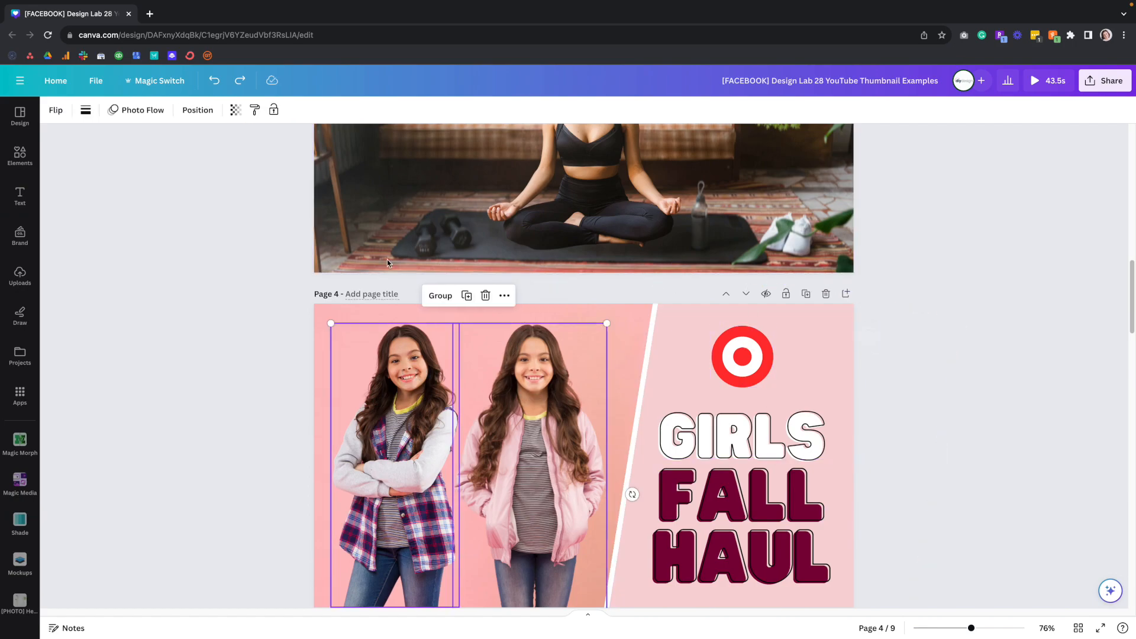
click(198, 110)
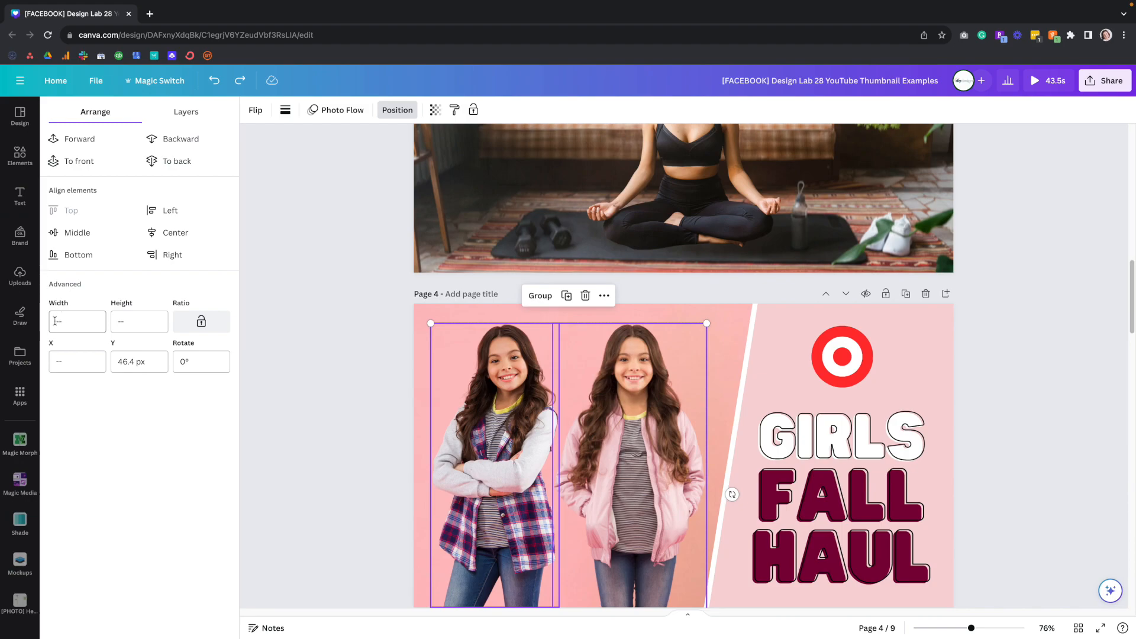
click(305, 413)
click(647, 418)
shift+click(594, 431)
shift+click(391, 379)
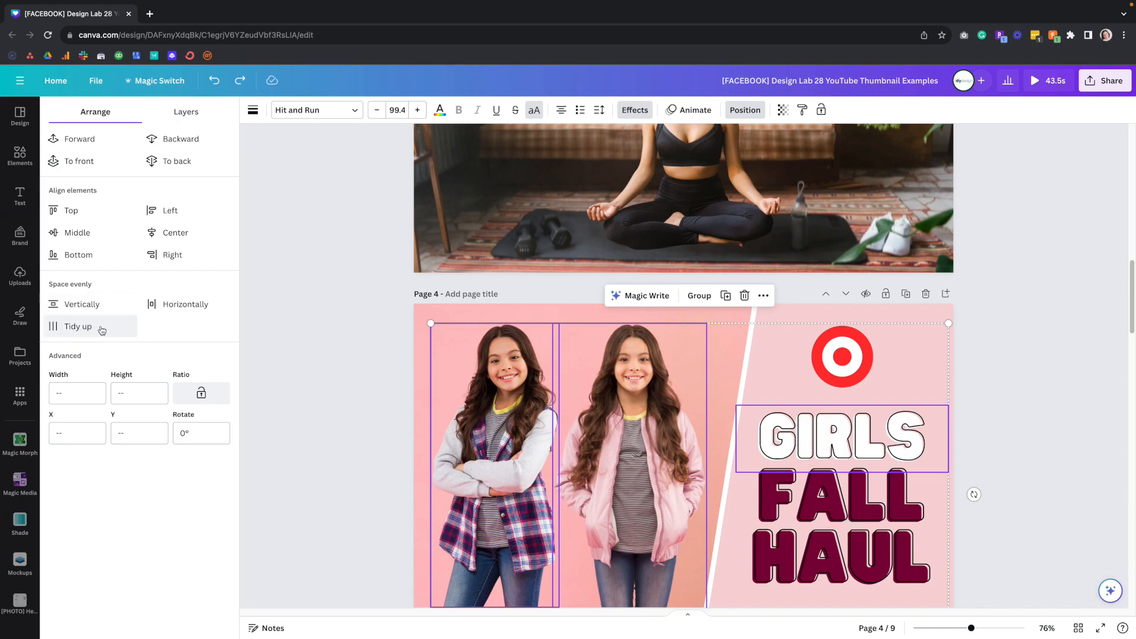
click(278, 338)
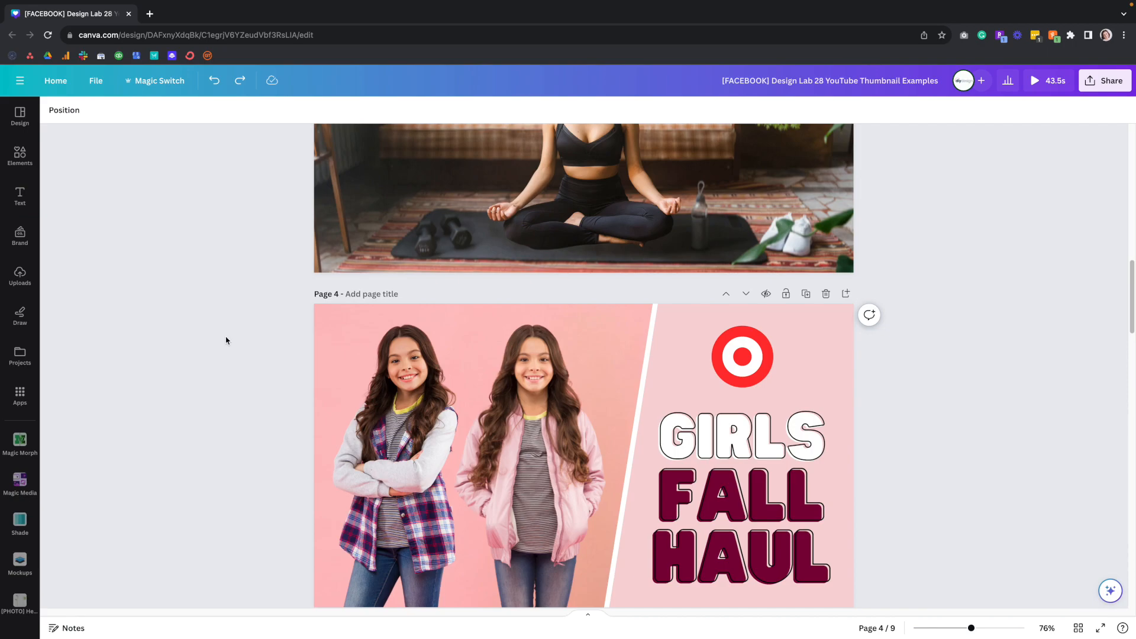
- Add a blank page after page 3 and place the recently used hoodie, jeans and sneakers flat-lay photo on it
scroll(226, 340, up, 15)
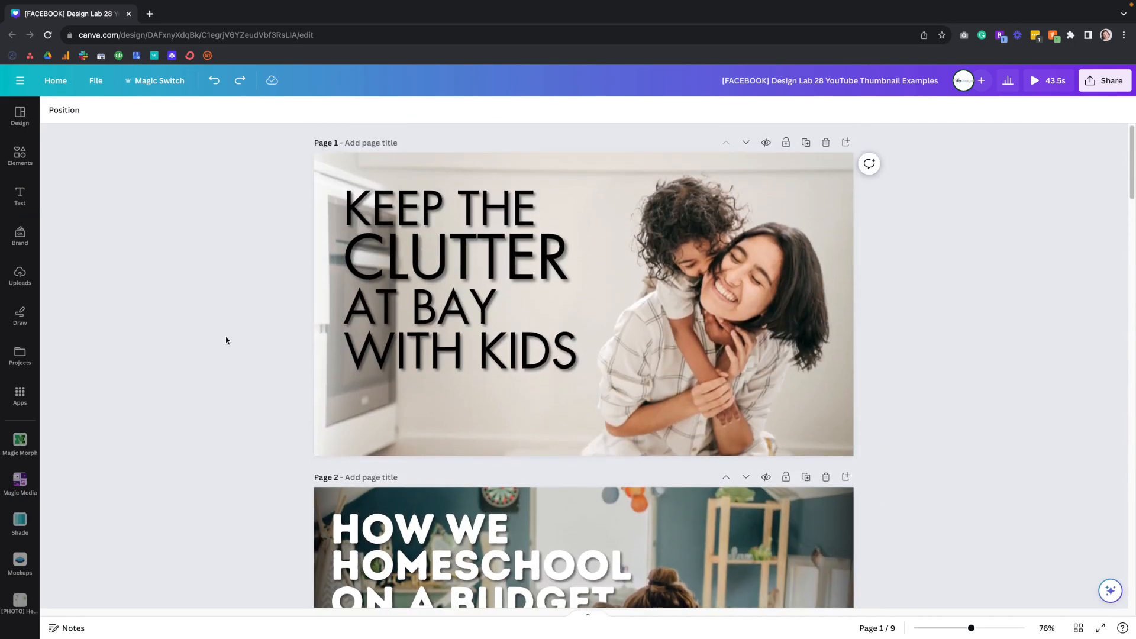
scroll(233, 341, down, 7)
scroll(559, 277, down, 3)
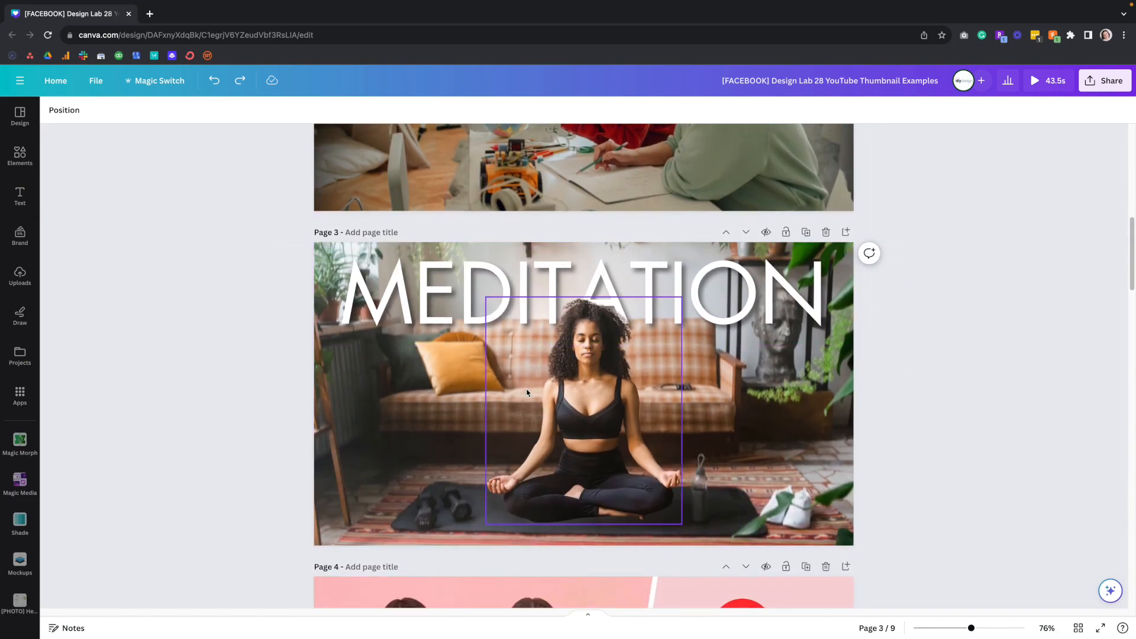
scroll(526, 393, down, 14)
scroll(527, 392, up, 10)
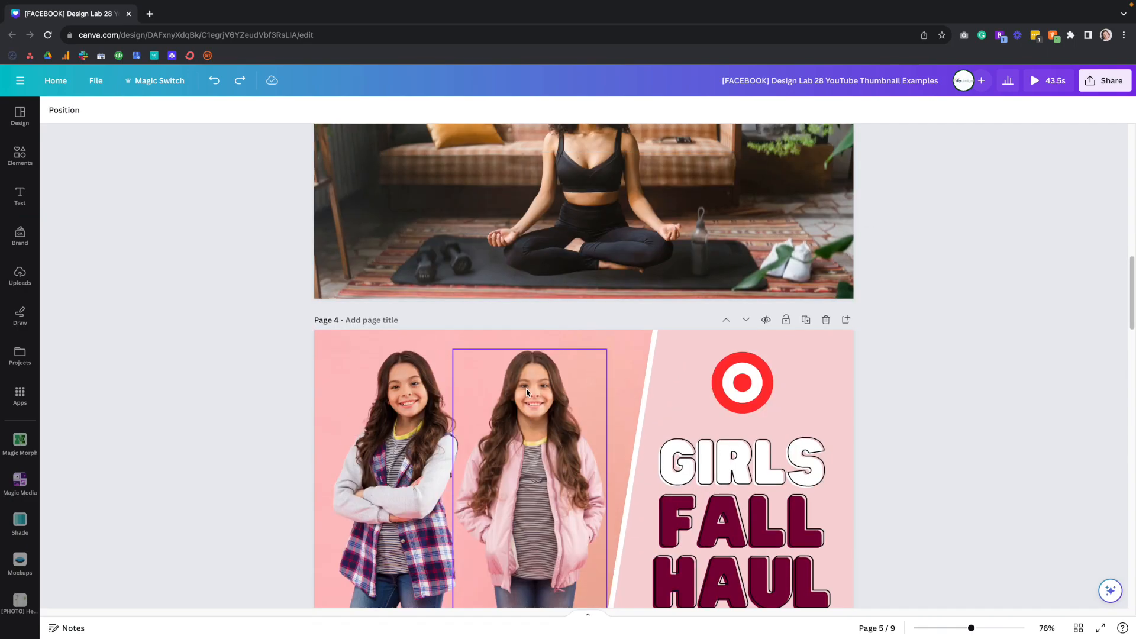
scroll(526, 389, up, 4)
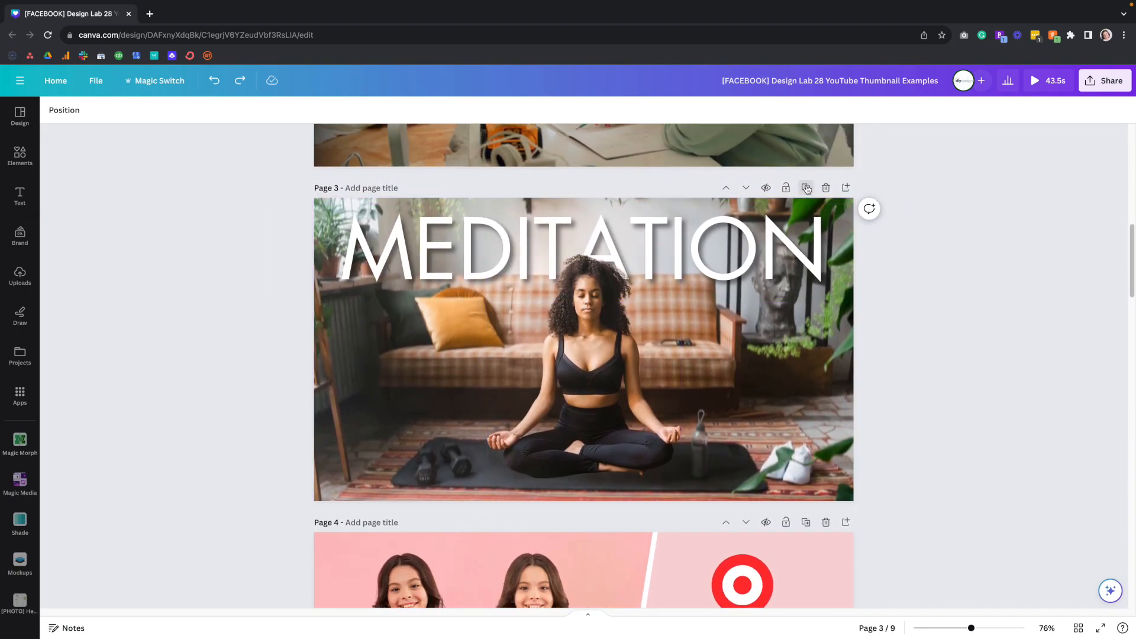
click(806, 187)
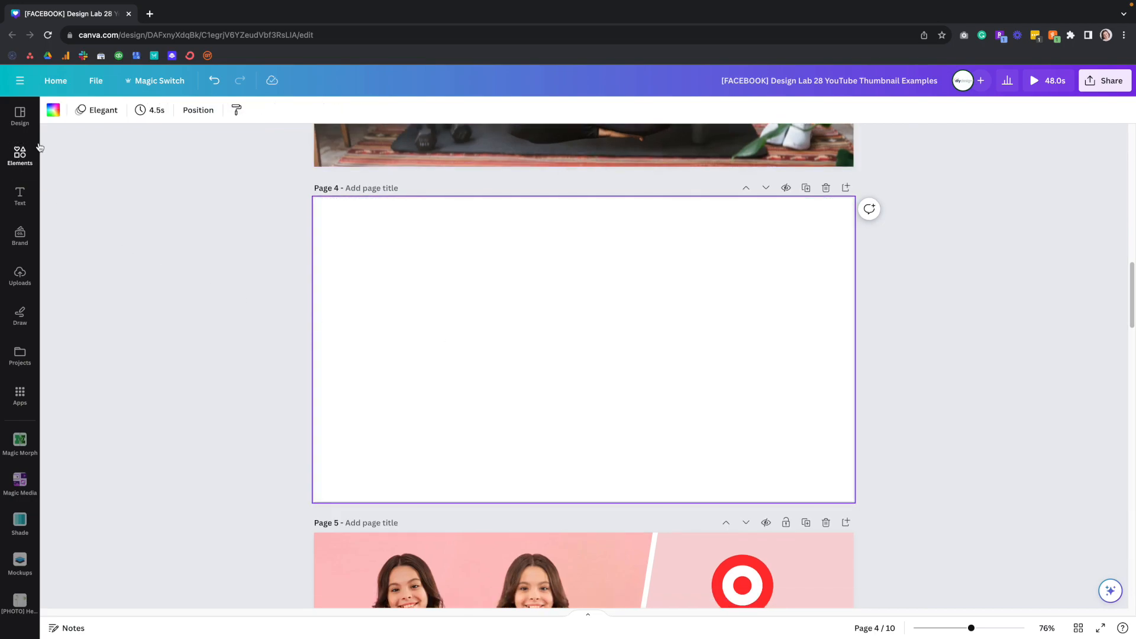
click(19, 155)
click(211, 178)
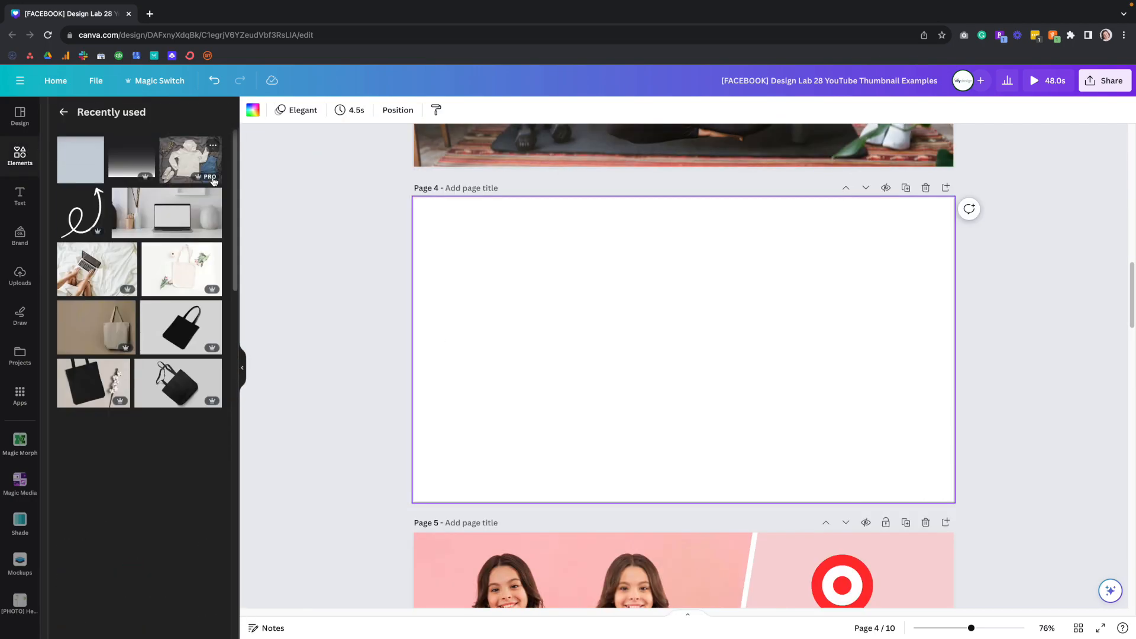
click(192, 160)
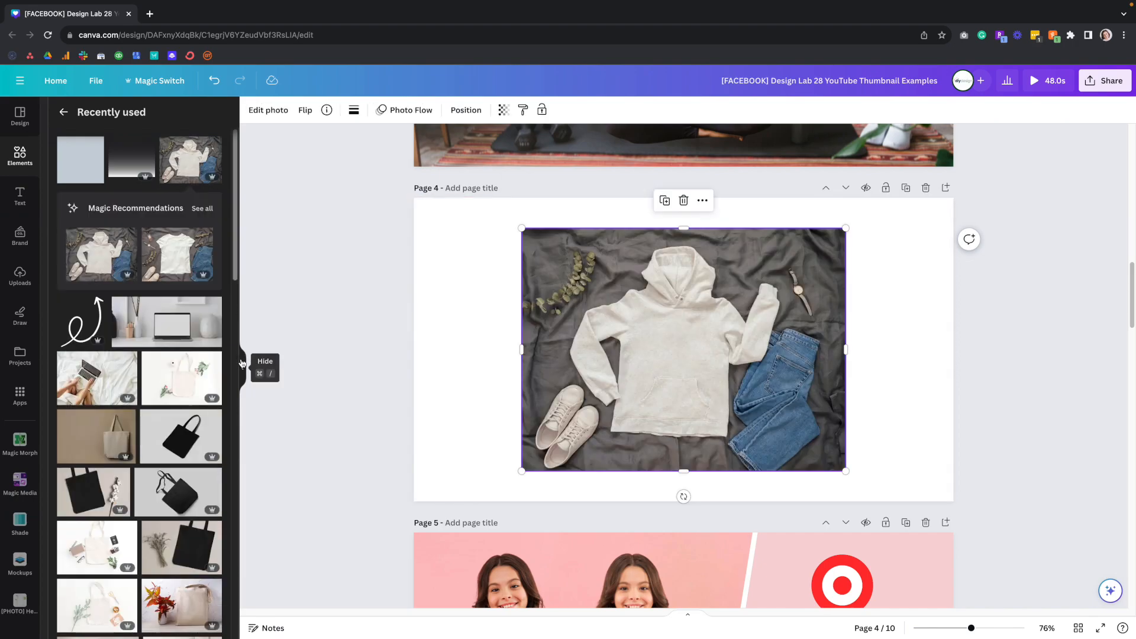
- Enlarge the hoodie flat-lay photo to the full page height, leaving white margins at both sides
click(242, 368)
drag(422, 227, 360, 190)
drag(551, 289, 555, 290)
click(359, 277)
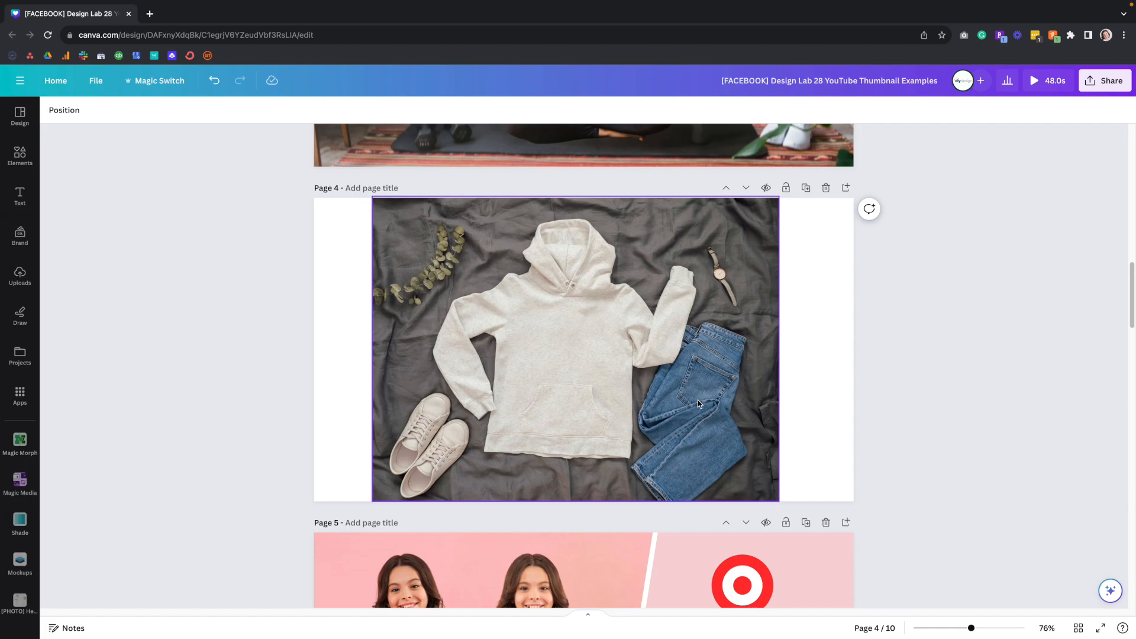
- Duplicate the hoodie flat-lay photo on page 4 and align the copy directly over the original
click(569, 320)
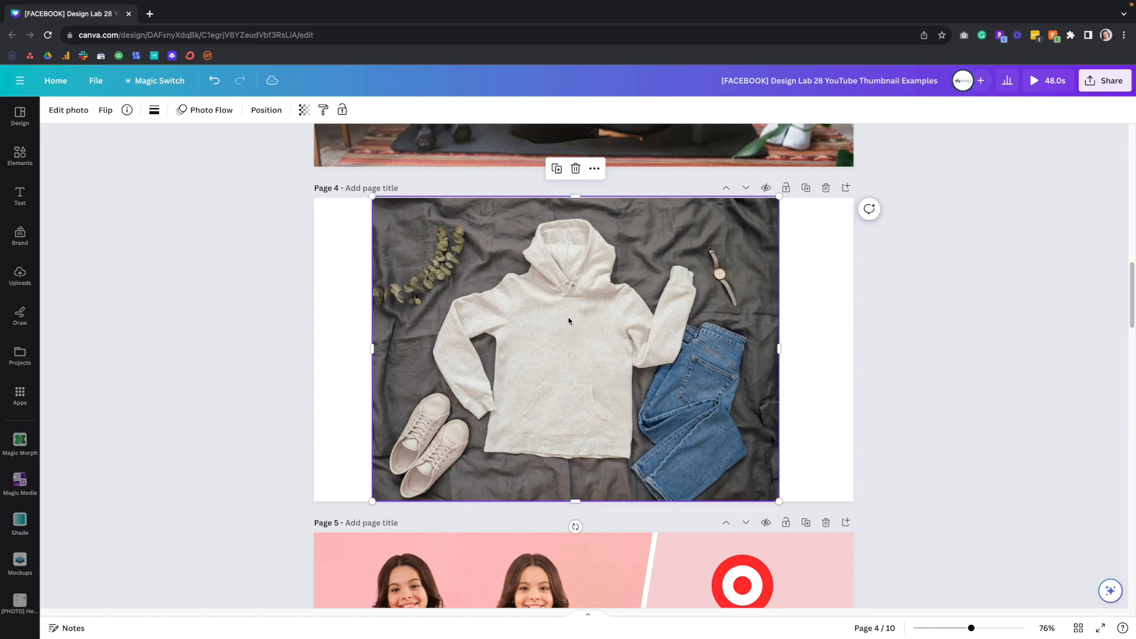
click(66, 110)
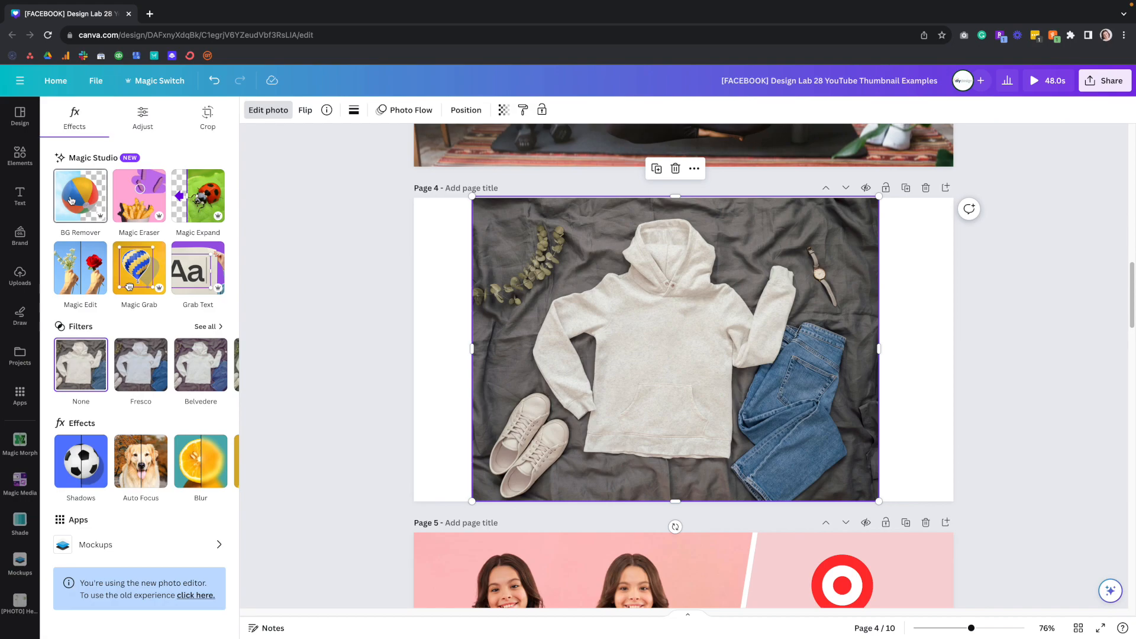
click(267, 193)
click(288, 239)
click(464, 277)
key(super+d)
drag(494, 321, 486, 315)
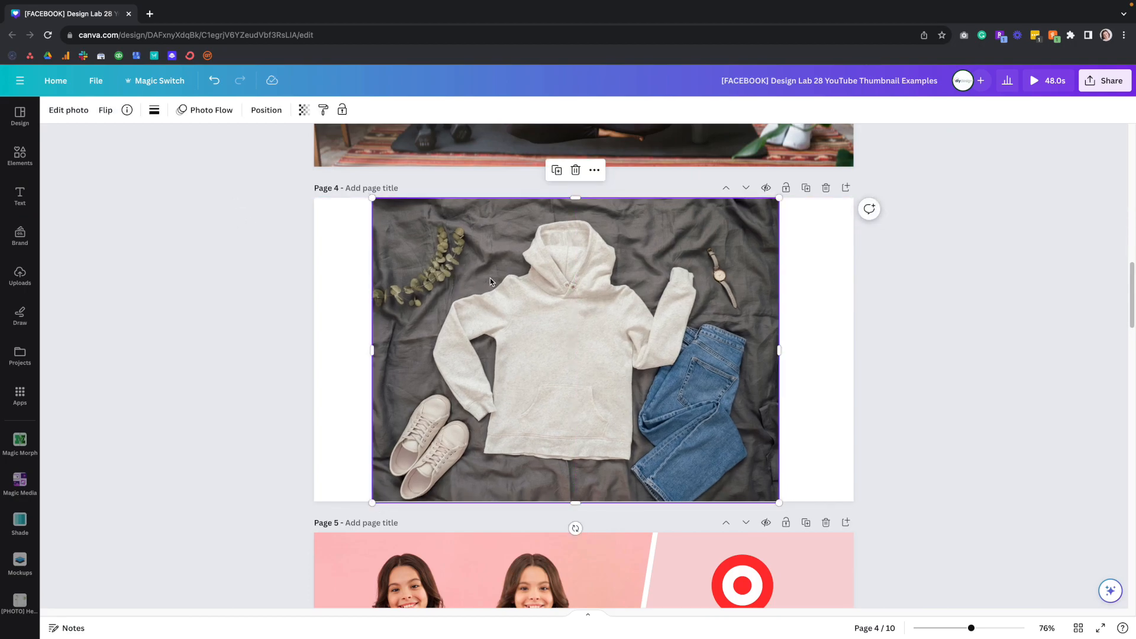
- Remove the background from the duplicated hoodie photo, moving its cut-out away and back into alignment over the original
click(70, 113)
mouse_move(633, 316)
mouse_down()
mouse_move(649, 330)
mouse_move(731, 337)
mouse_move(651, 304)
mouse_move(633, 309)
mouse_up()
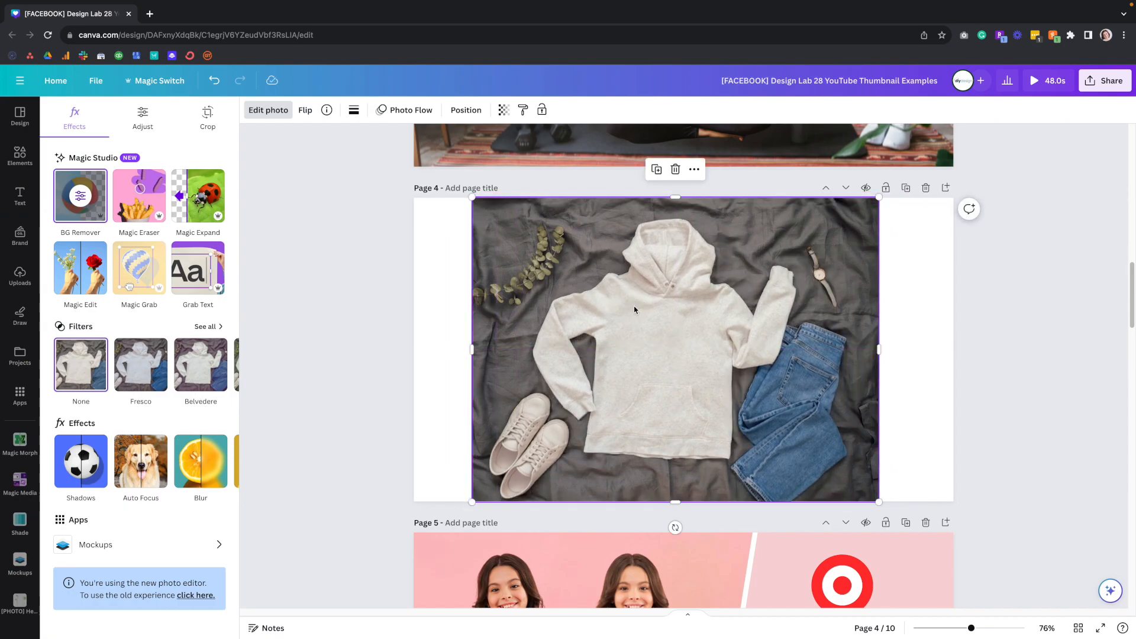
drag(634, 307, 647, 353)
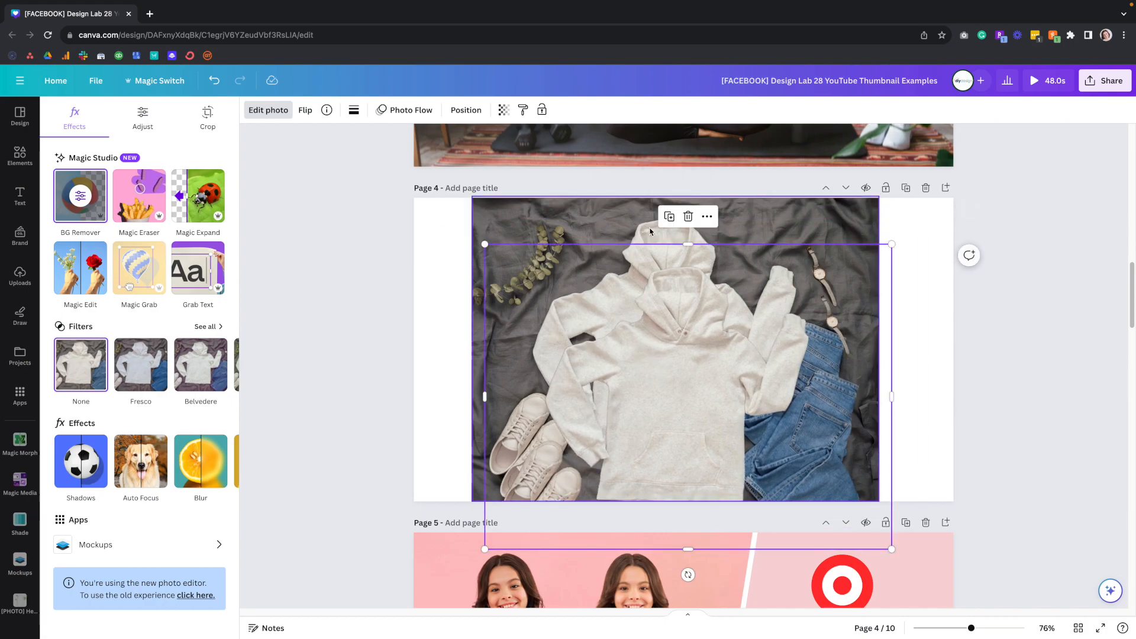
key(Delete)
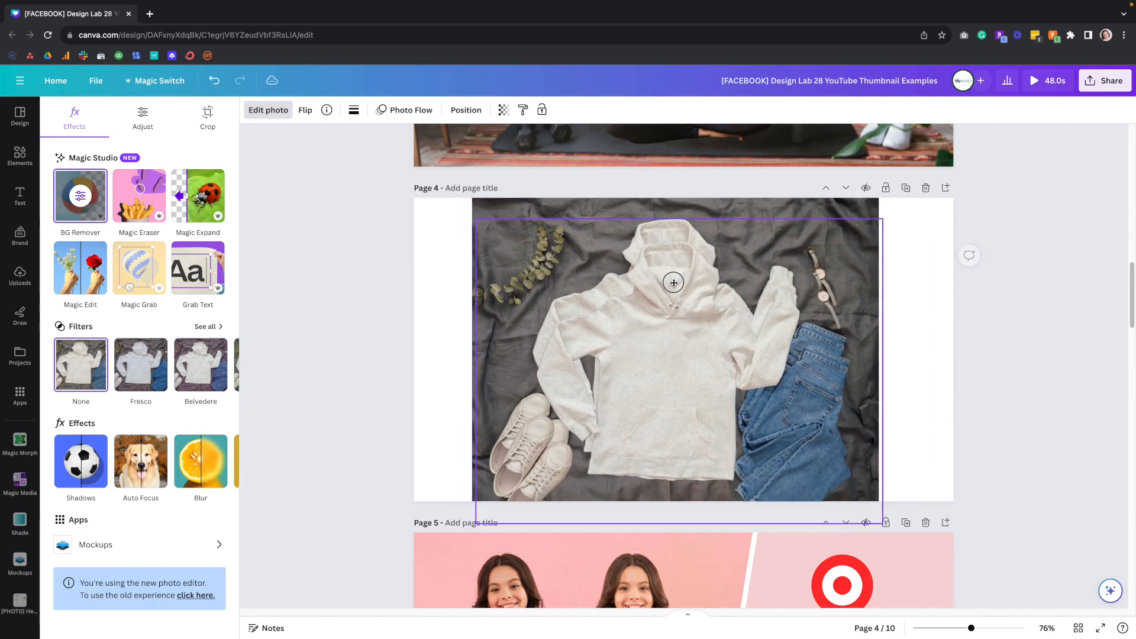
click(673, 263)
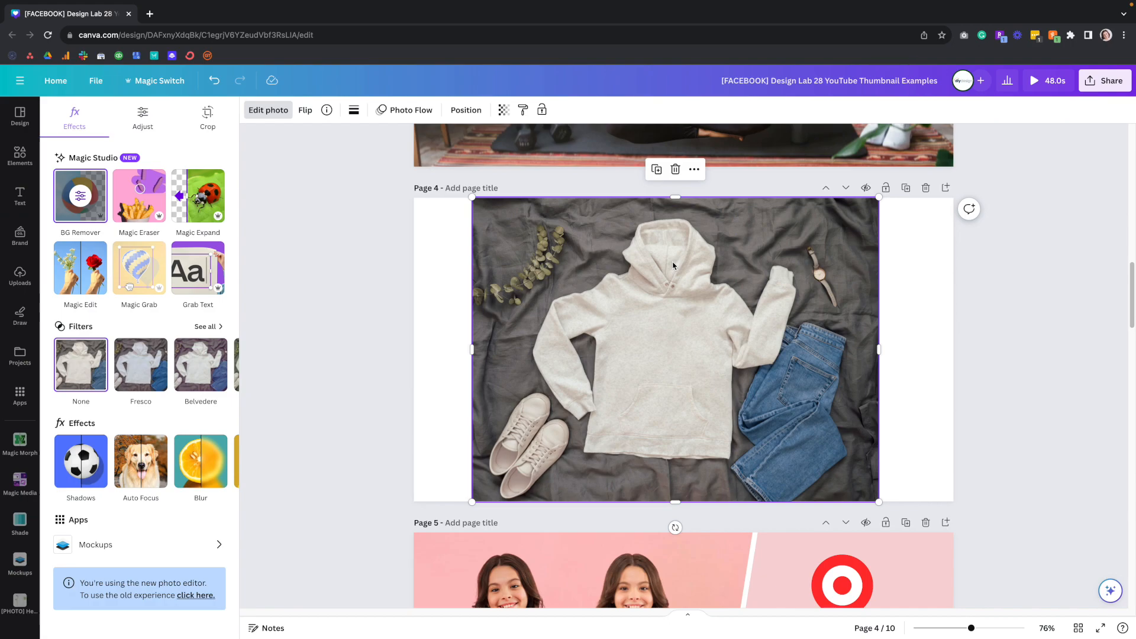
click(337, 254)
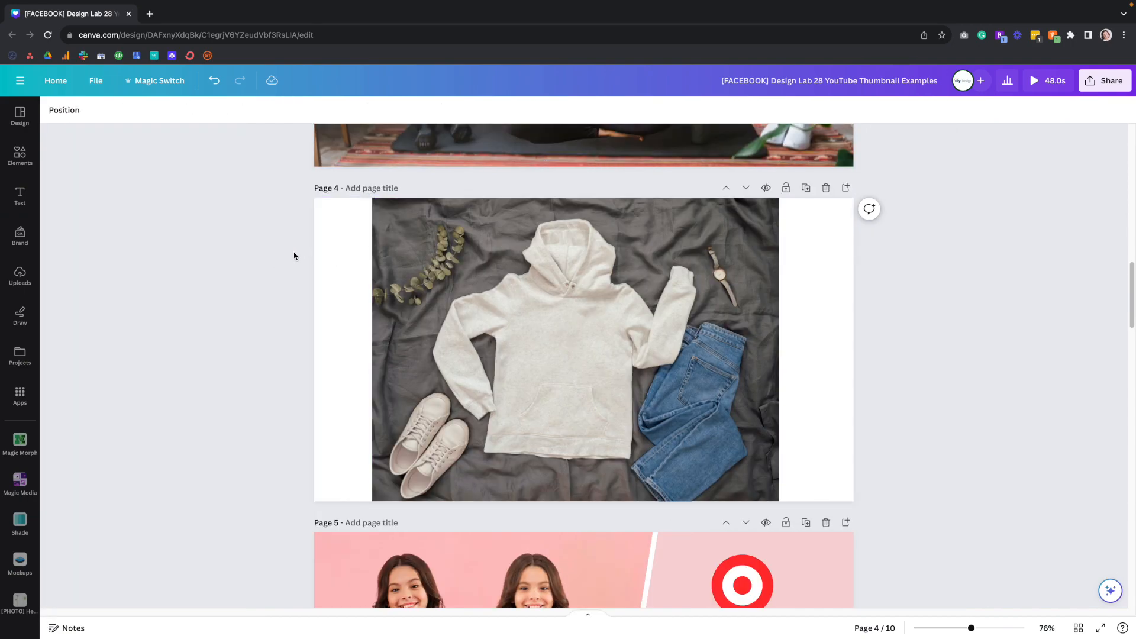
- Inspect the photo-editing tools offered for the tote bag background photo on page 6
scroll(285, 261, down, 10)
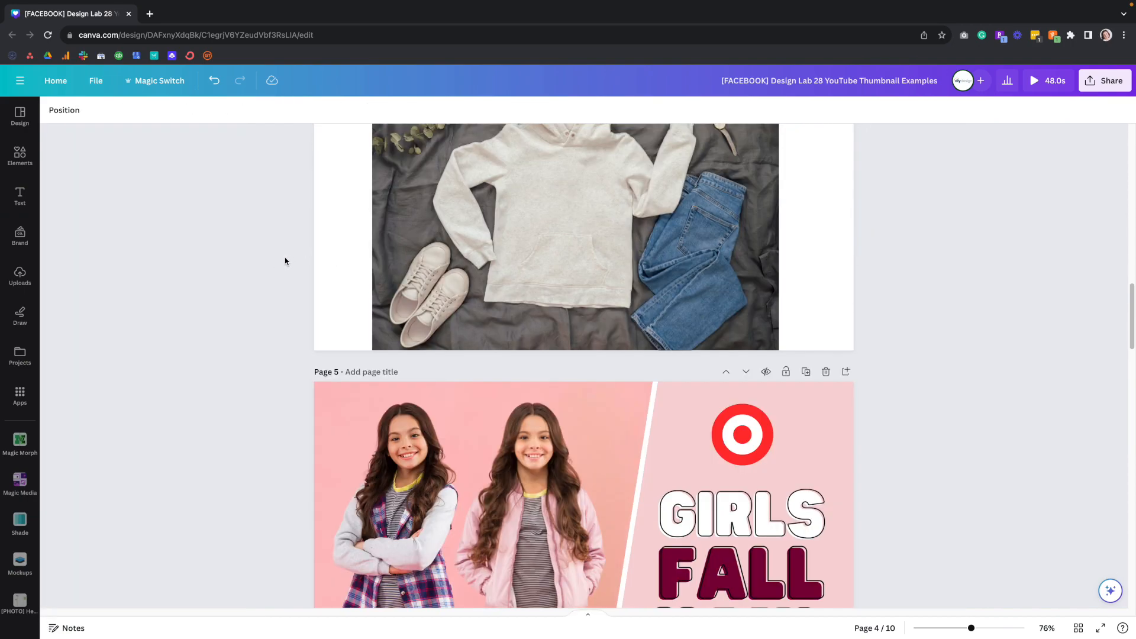
scroll(285, 261, down, 2)
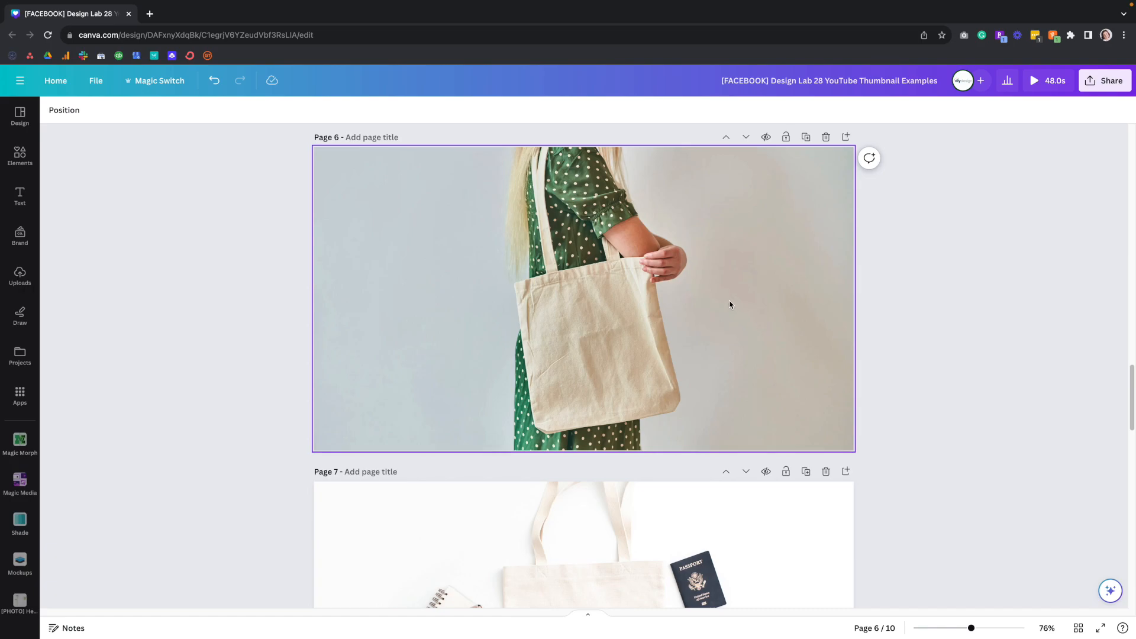
click(731, 304)
click(69, 110)
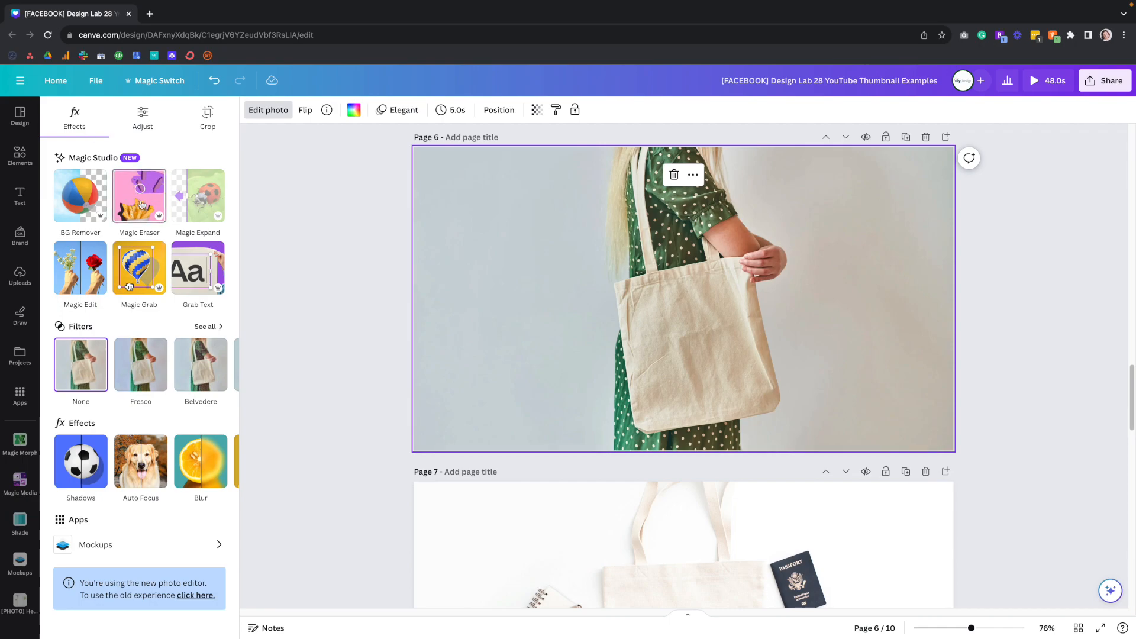
click(281, 211)
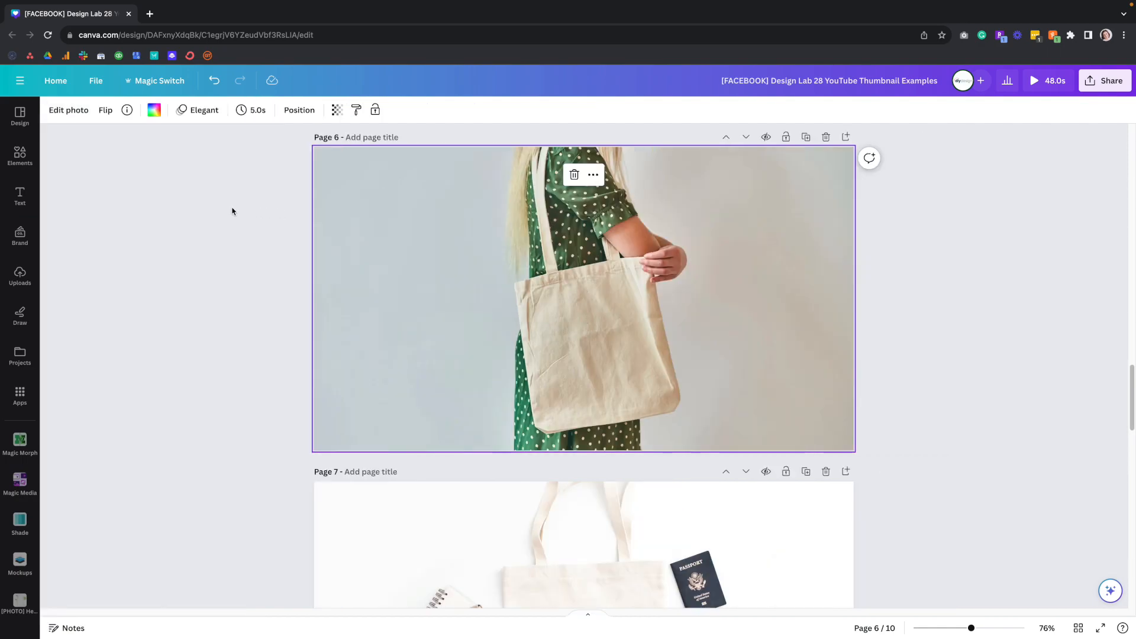
click(232, 211)
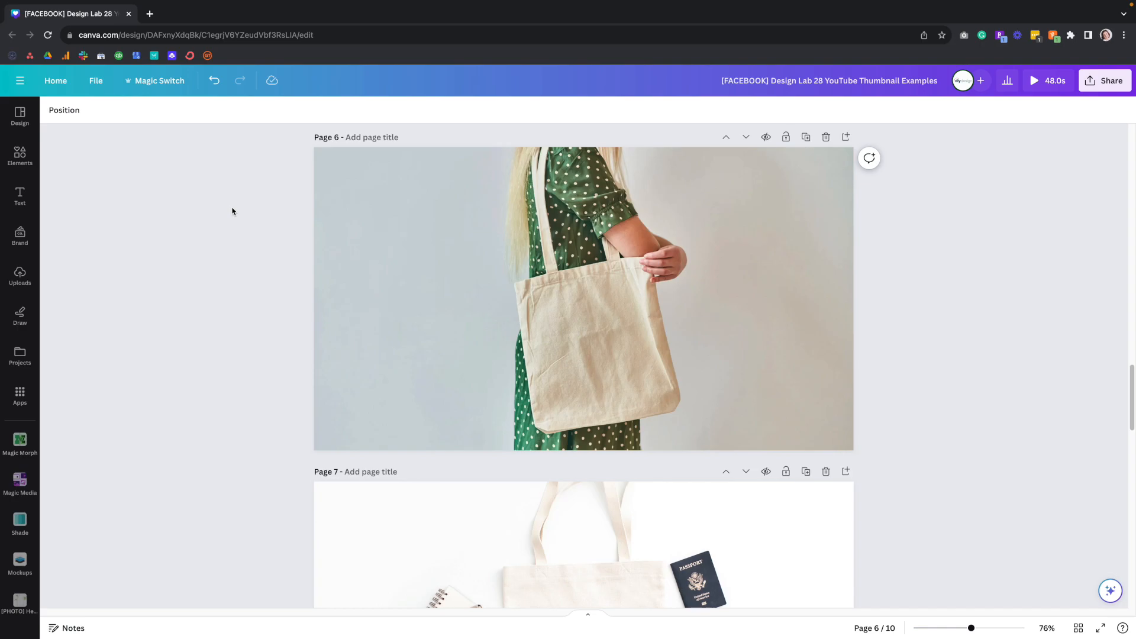
- Review the thumbnails from page 1 onward, the hoodie flat-lay on page 4, and the tote bag photos on pages 6 and 7
scroll(360, 217, up, 20)
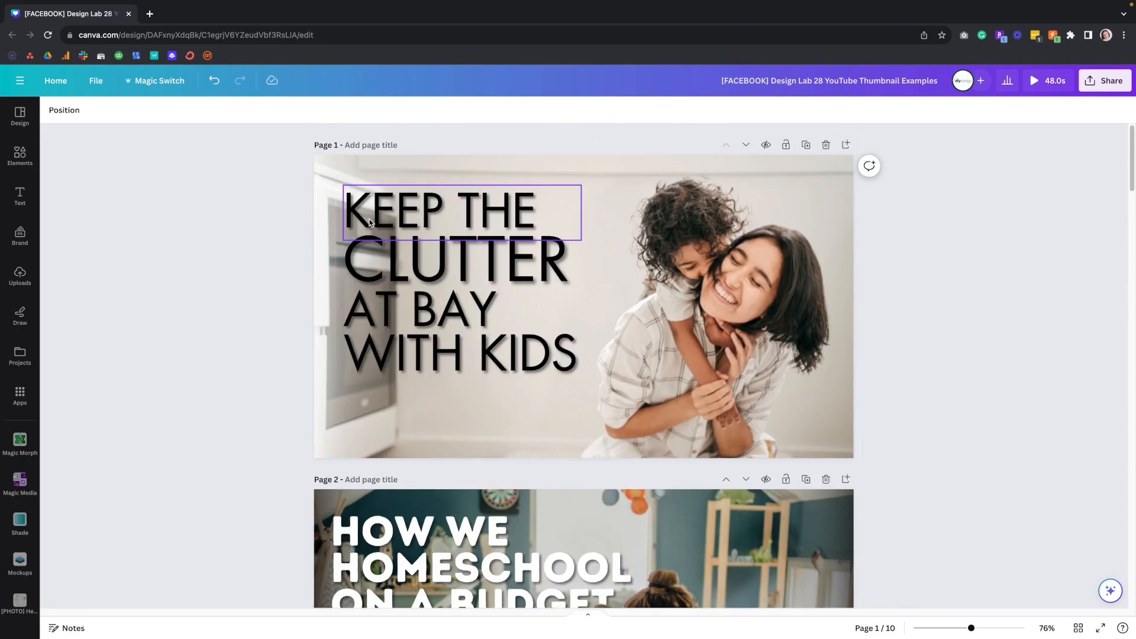
scroll(369, 221, down, 6)
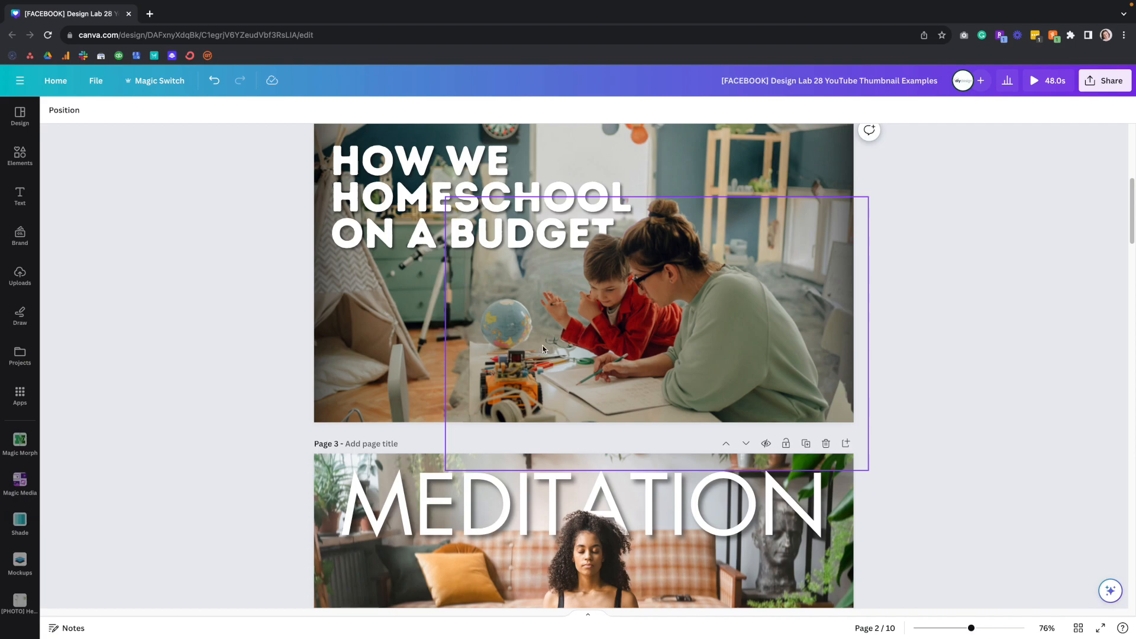
scroll(543, 349, down, 20)
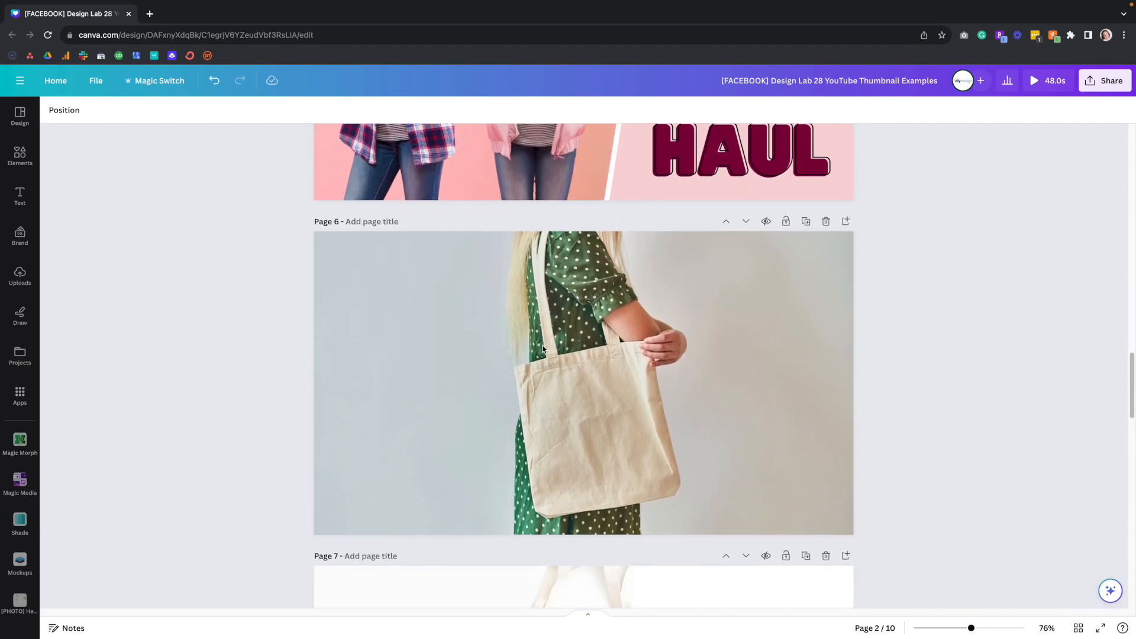
scroll(543, 349, down, 4)
scroll(543, 349, up, 12)
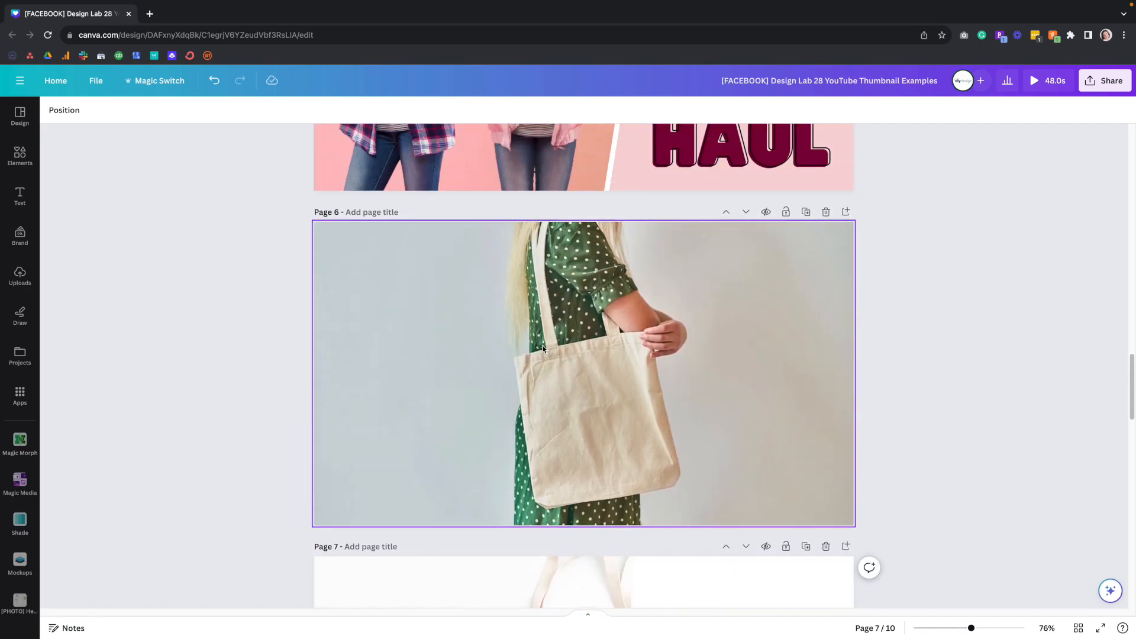
scroll(544, 349, up, 6)
scroll(540, 349, down, 2)
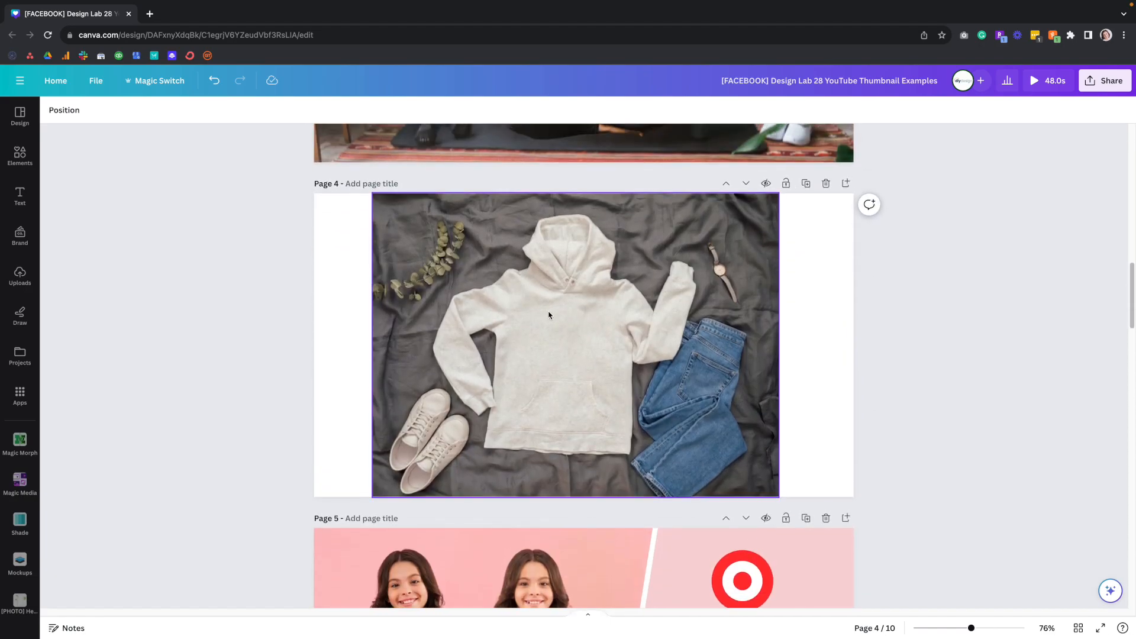
click(579, 305)
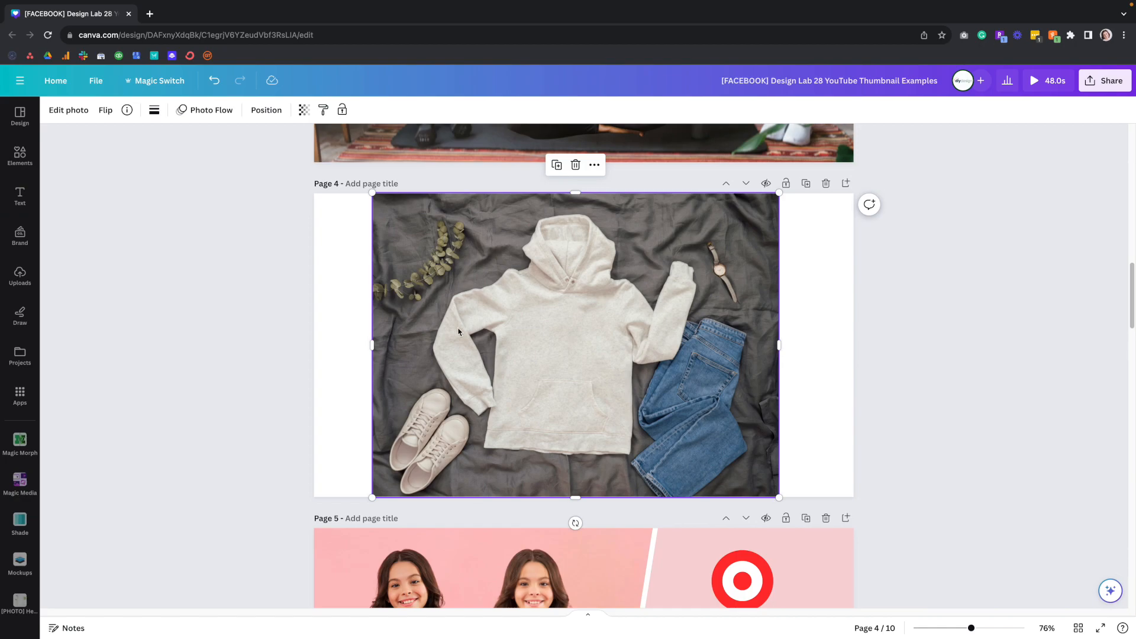
scroll(459, 332, down, 10)
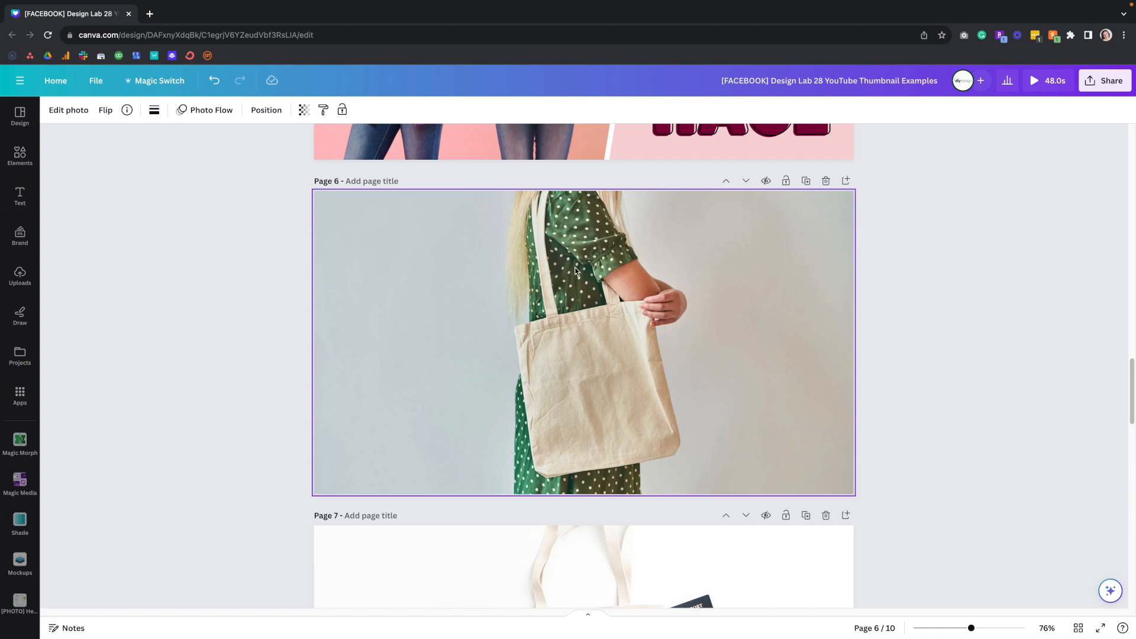
scroll(575, 271, down, 5)
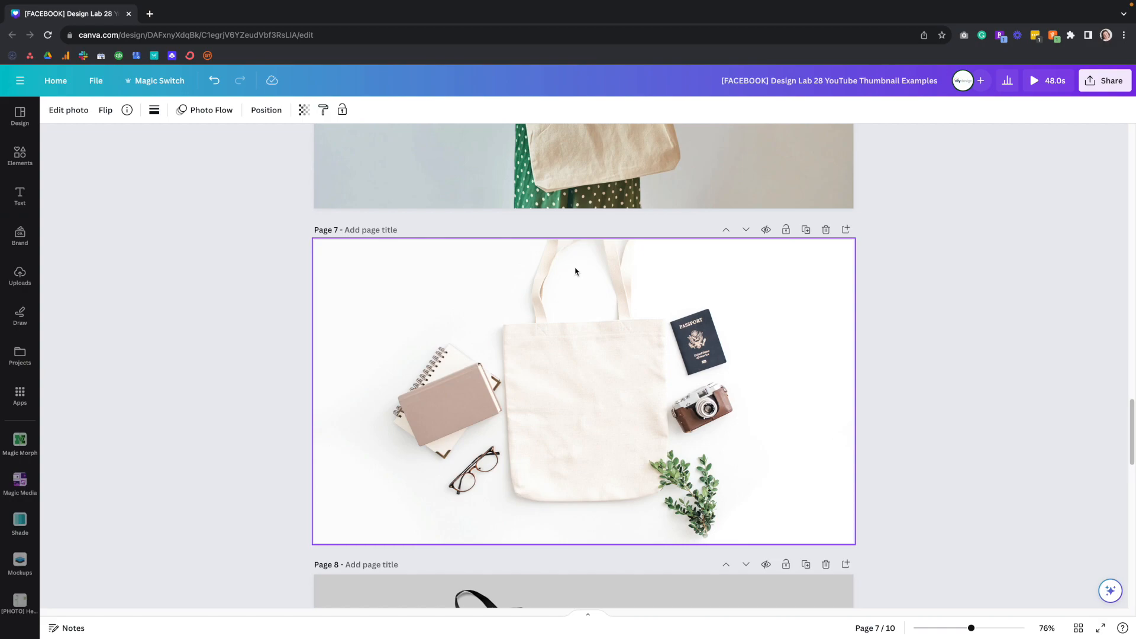
scroll(576, 272, down, 1)
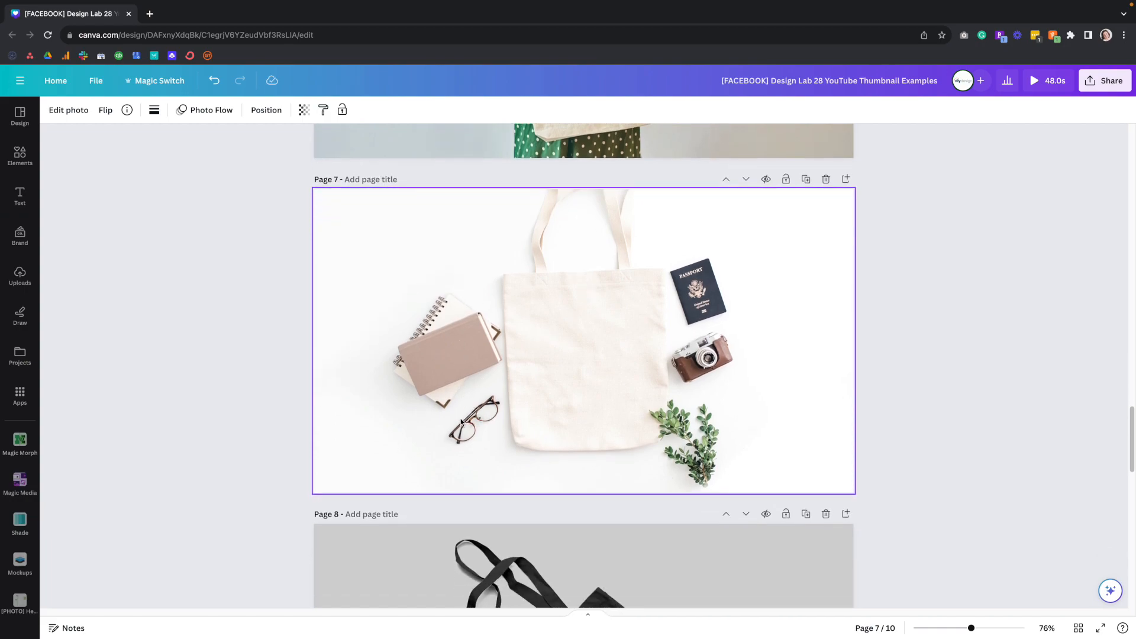
- Separate the tote bag and surrounding objects from the background of the page 7 flat-lay photo with Magic Grab
scroll(620, 398, down, 2)
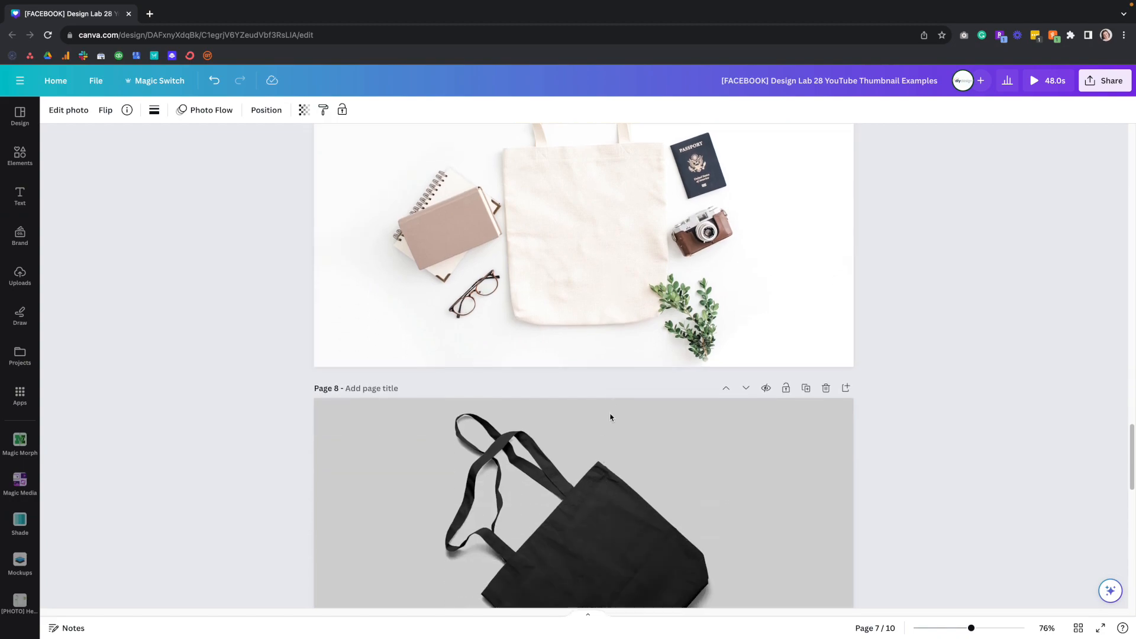
scroll(613, 407, down, 1)
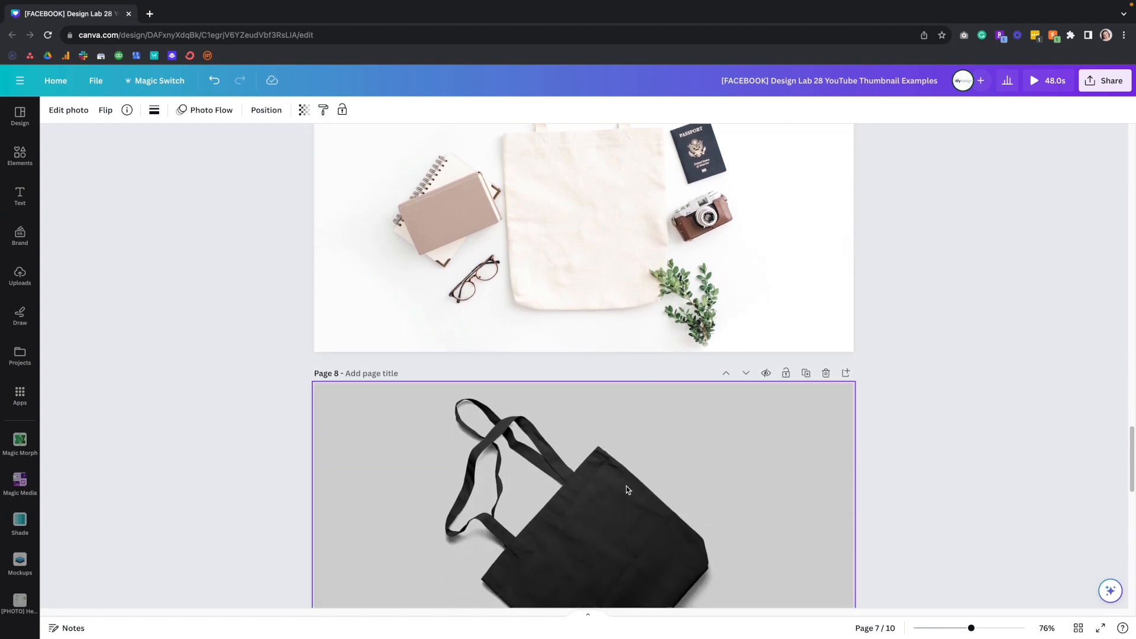
scroll(626, 490, up, 2)
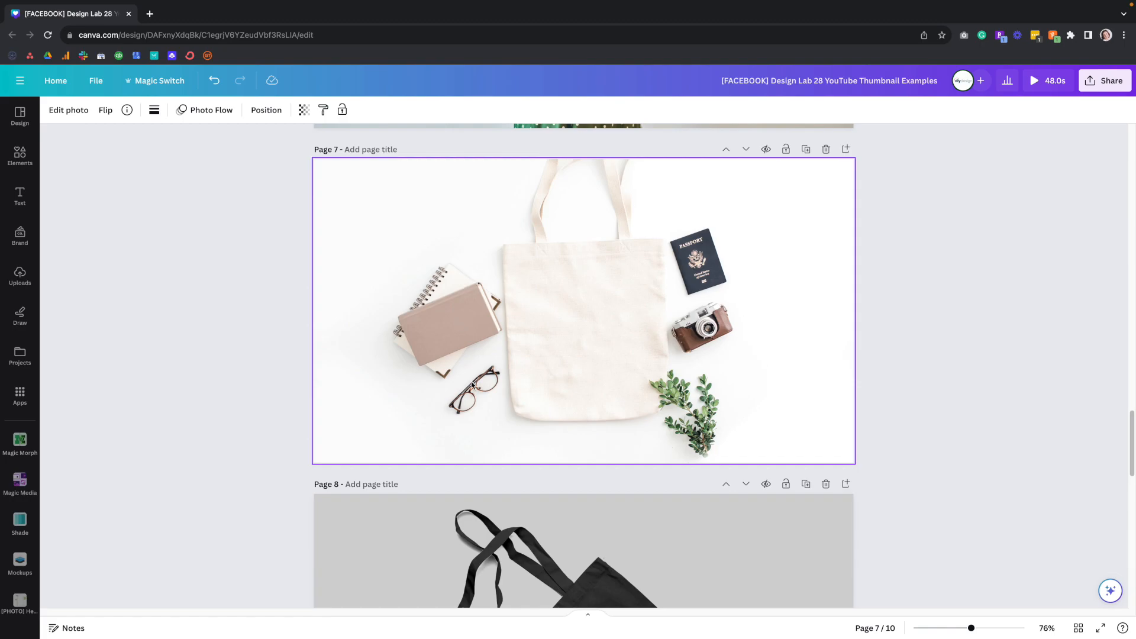
click(471, 323)
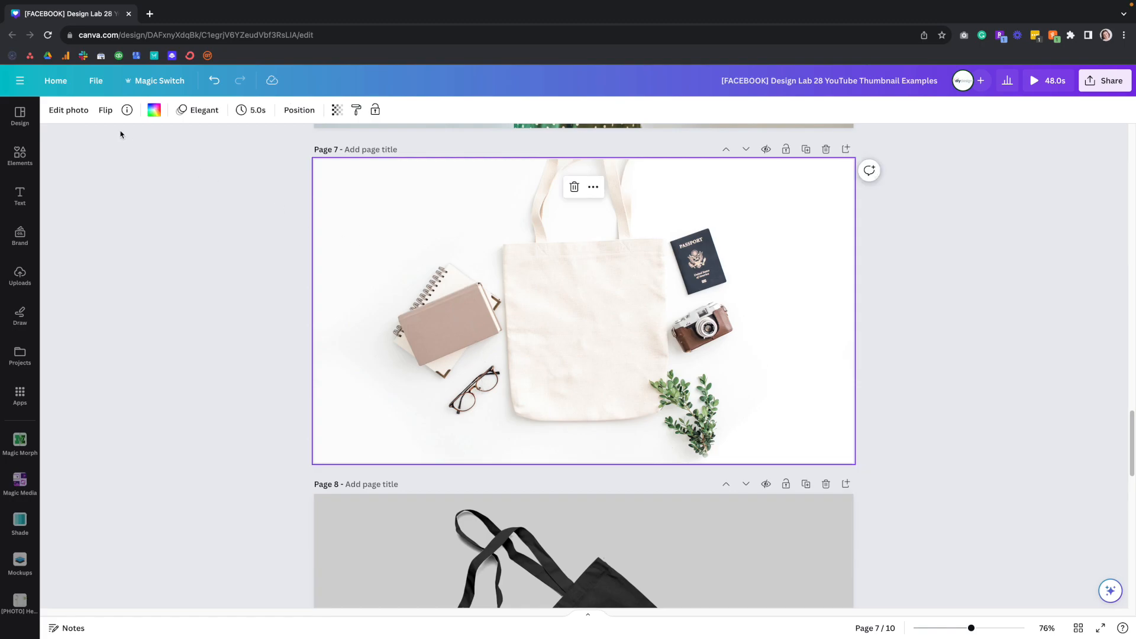
click(67, 110)
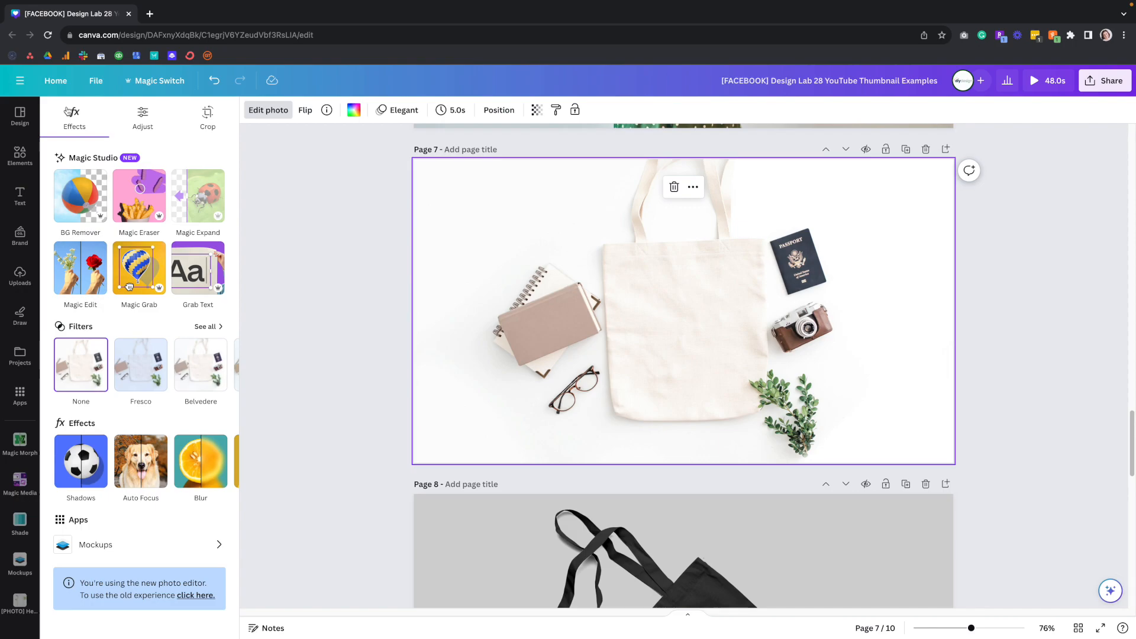
click(139, 267)
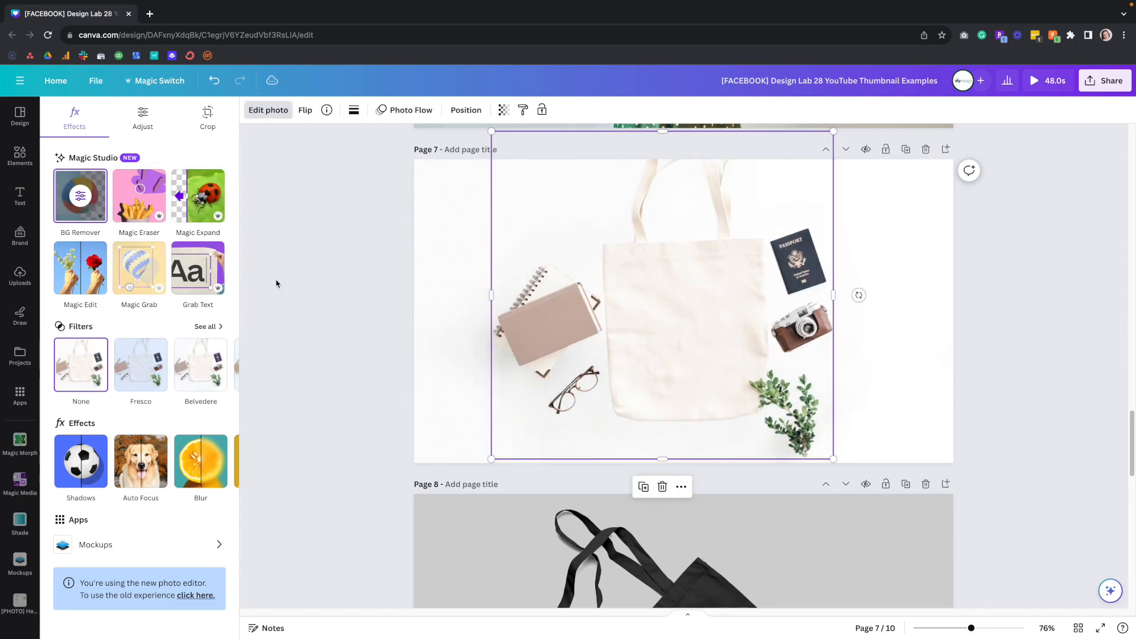
- Crop the grabbed layer on page 7 so only the notebooks and glasses remain on the plain background
drag(834, 295, 602, 297)
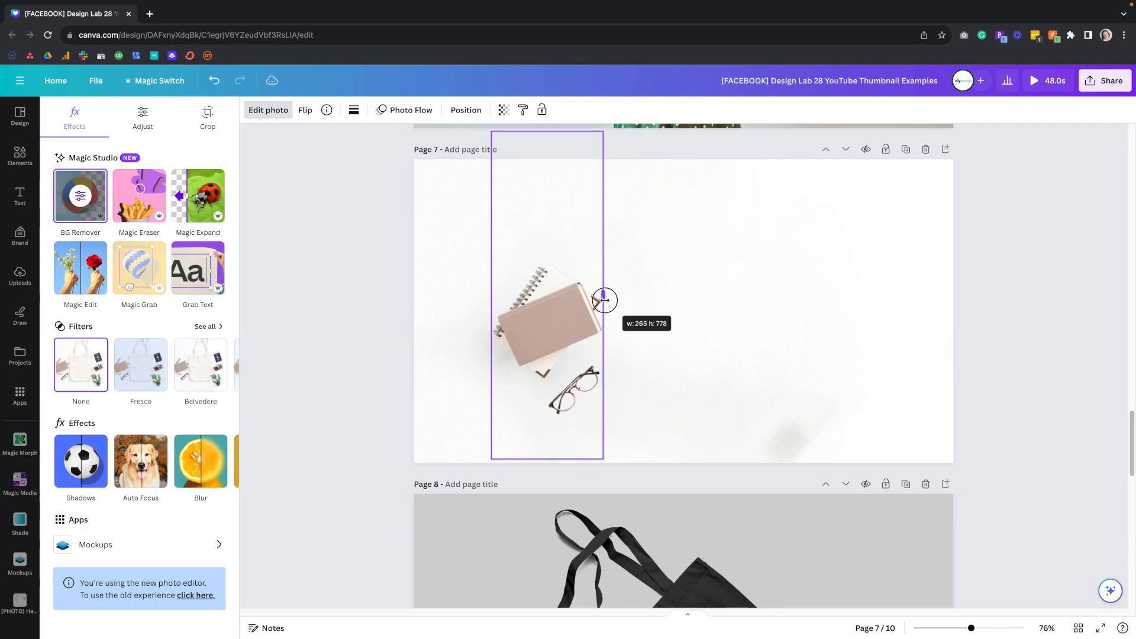
click(626, 297)
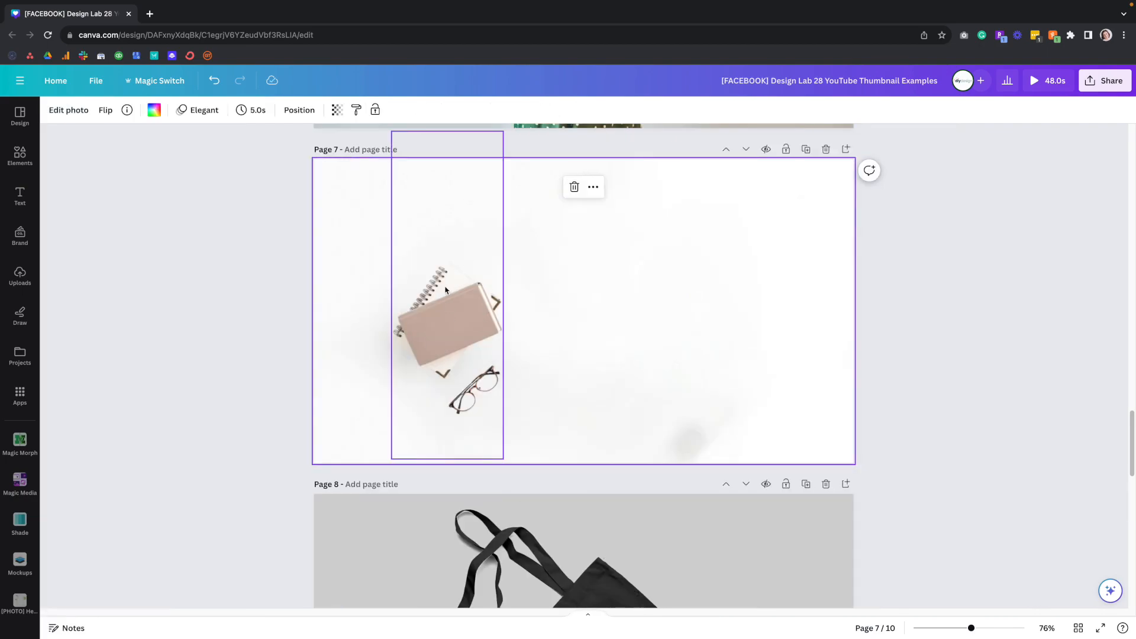
click(220, 247)
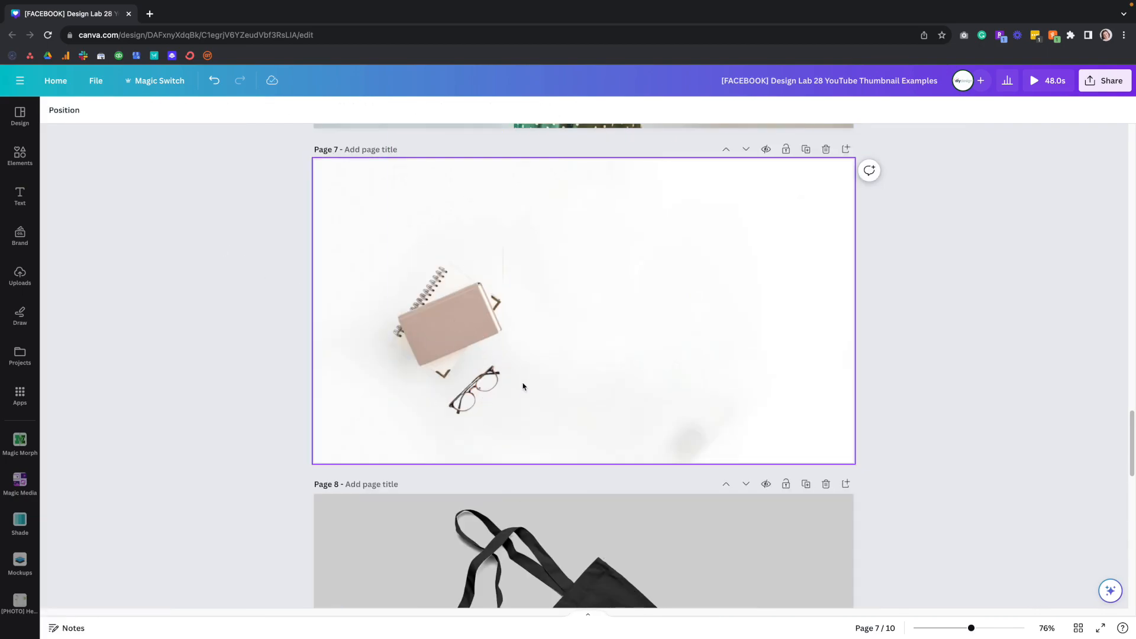
- Separate the black tote bag from its grey background on page 8 with Magic Grab
scroll(548, 381, down, 4)
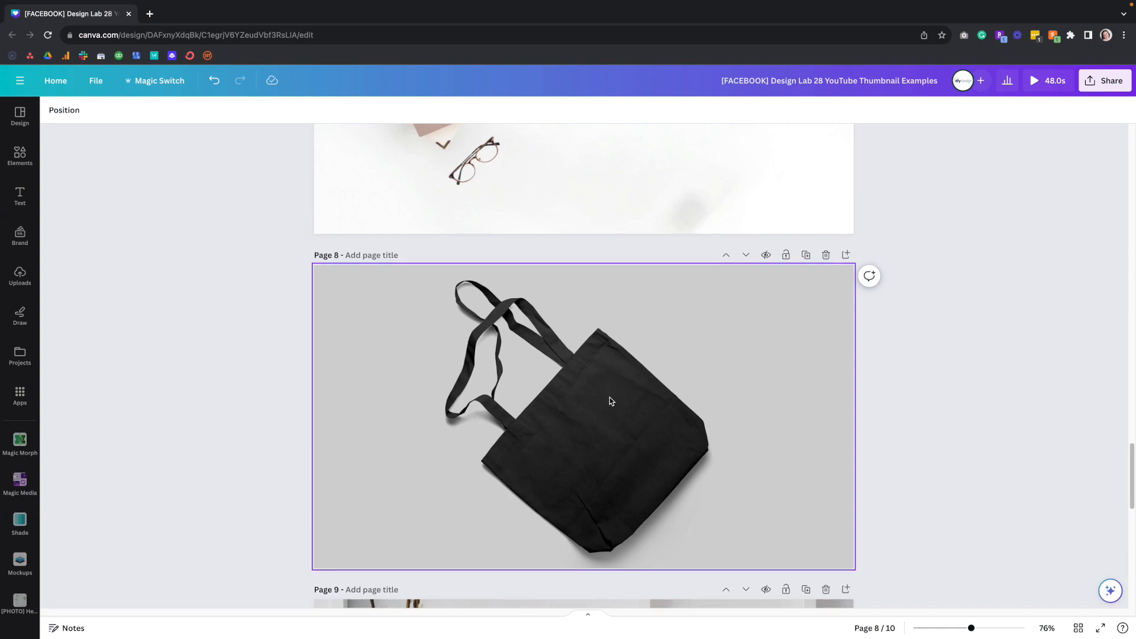
click(611, 396)
scroll(601, 299, up, 2)
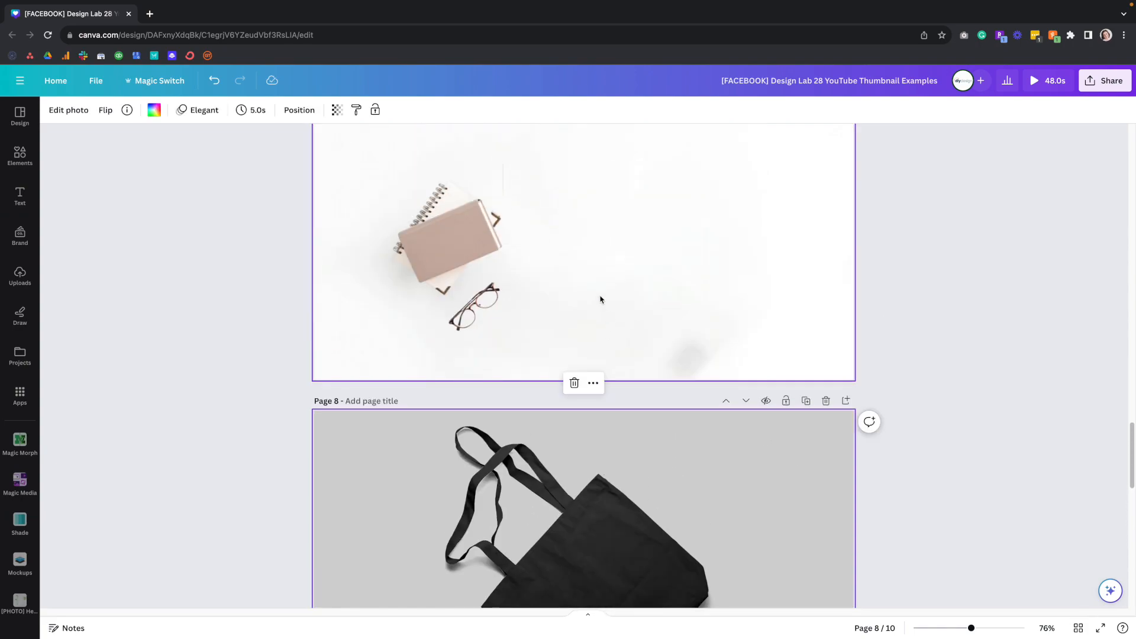
scroll(594, 325, down, 3)
scroll(595, 327, down, 1)
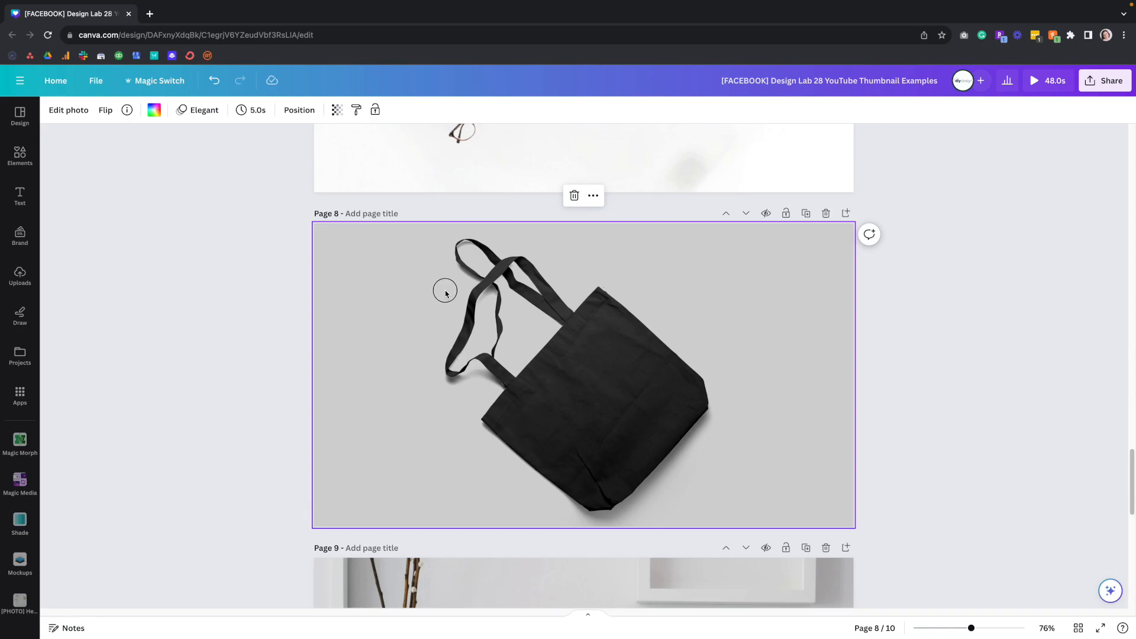
click(69, 110)
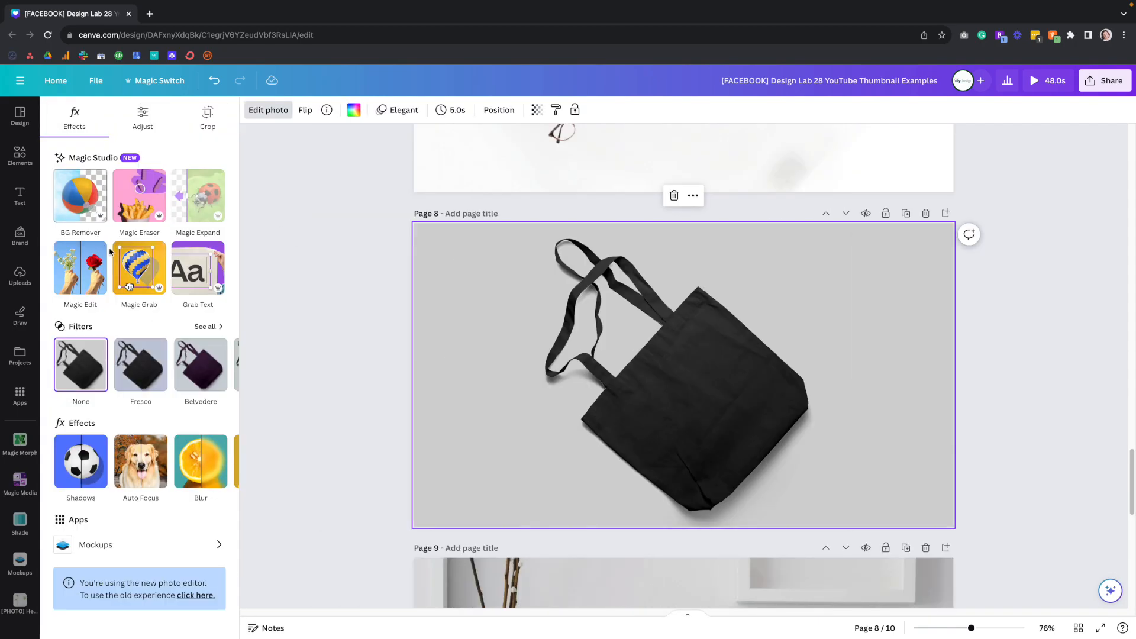
click(141, 266)
- Move the black tote bag cut-out onto page 7 and rotate it nearly upright beside the notebooks
scroll(495, 286, up, 1)
drag(608, 381, 603, 353)
scroll(629, 357, up, 2)
scroll(629, 358, up, 1)
drag(578, 427, 500, 390)
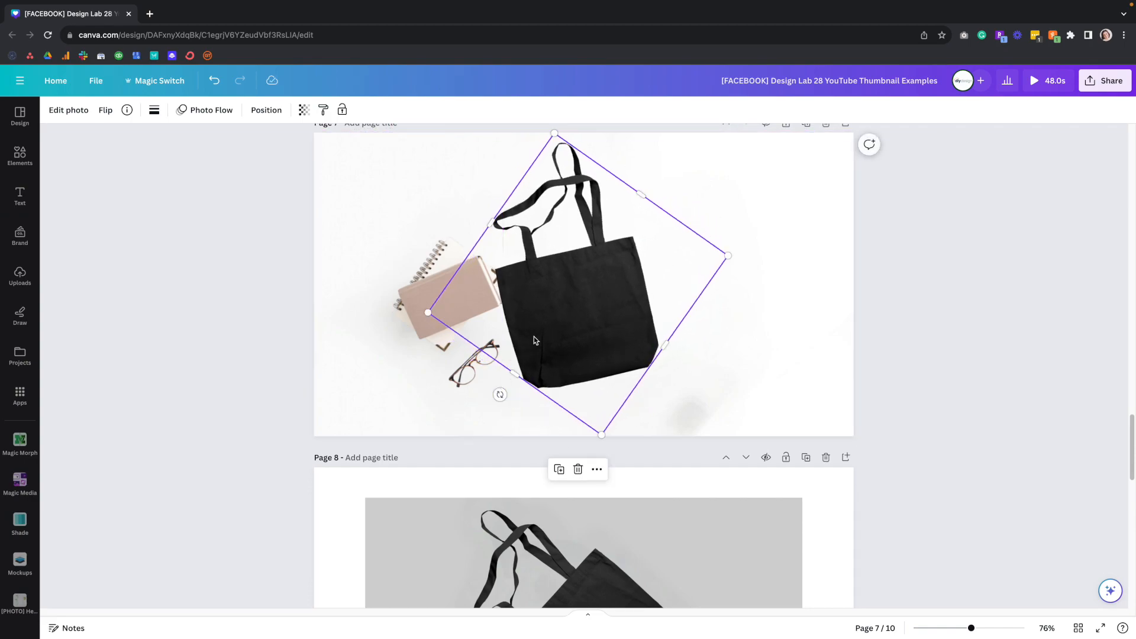
- Enlarge the black tote bag slightly and fine-tune its position to the right of the notebooks and glasses
drag(584, 330, 596, 345)
drag(581, 159, 570, 119)
drag(594, 355, 595, 366)
click(251, 205)
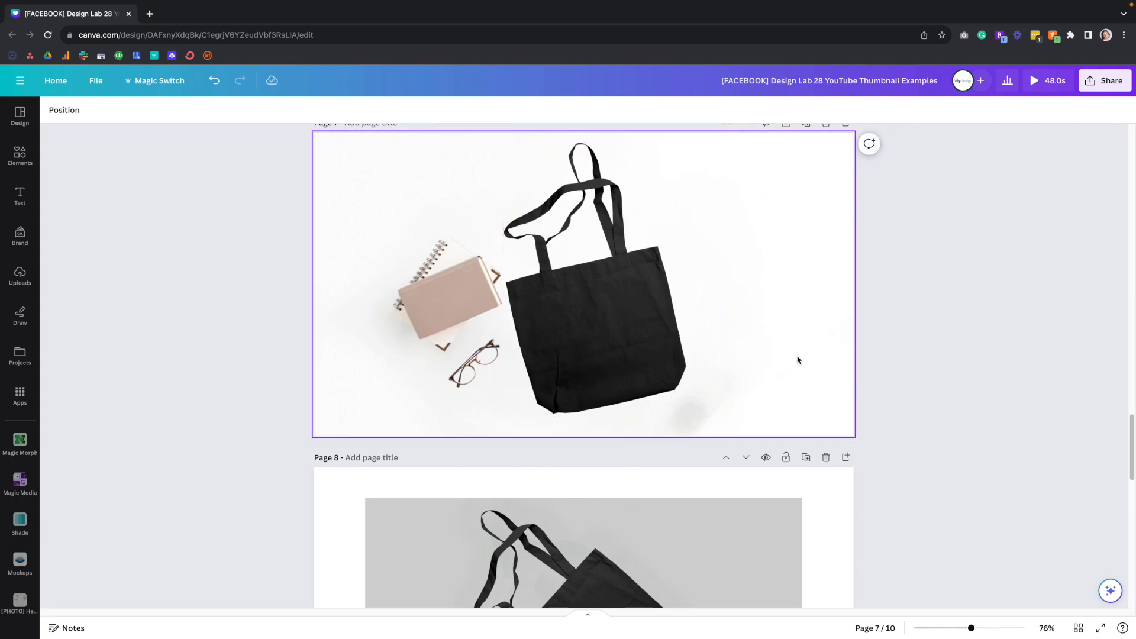
- Select the notebooks layer and the black tote bag together and shift both toward the left side of page 7
click(439, 281)
click(439, 282)
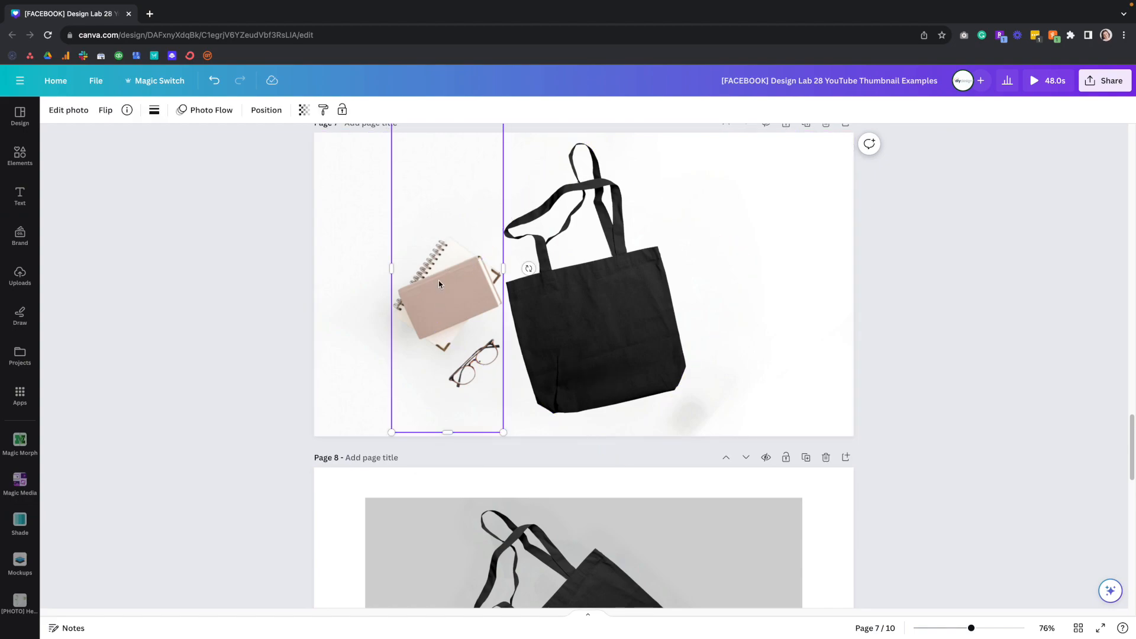
shift+click(575, 272)
click(338, 219)
drag(257, 204, 588, 325)
click(740, 188)
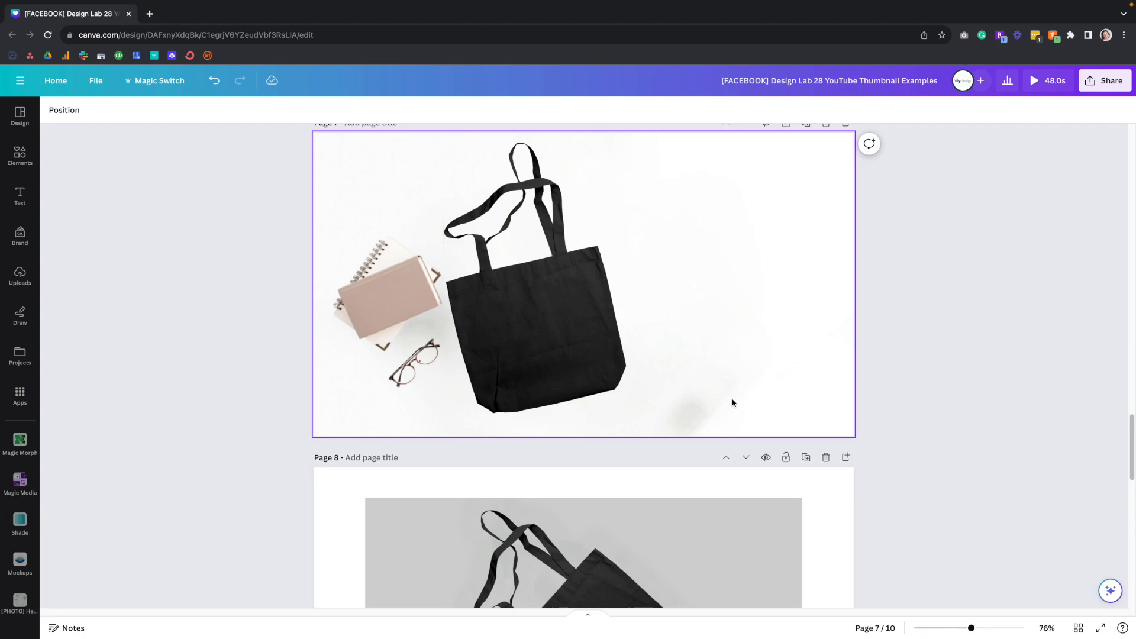
- Duplicate the notebooks layer, place the copy right of the tote bag, and recrop it to show only the passport and camera
click(388, 269)
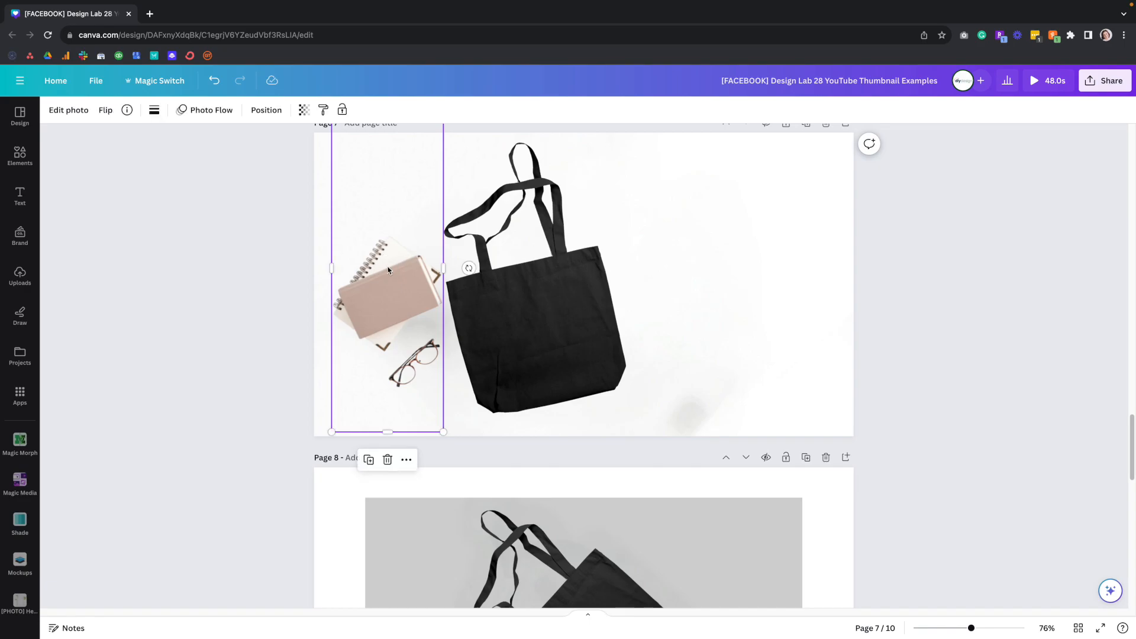
key(ctrl+d)
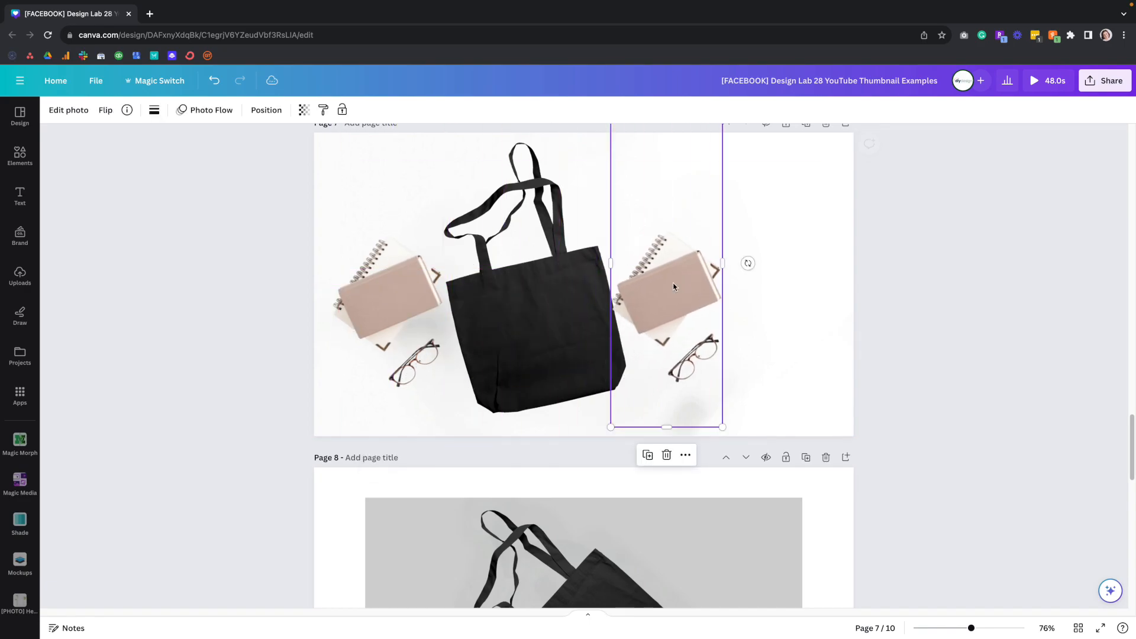
double_click(674, 286)
drag(679, 291, 488, 305)
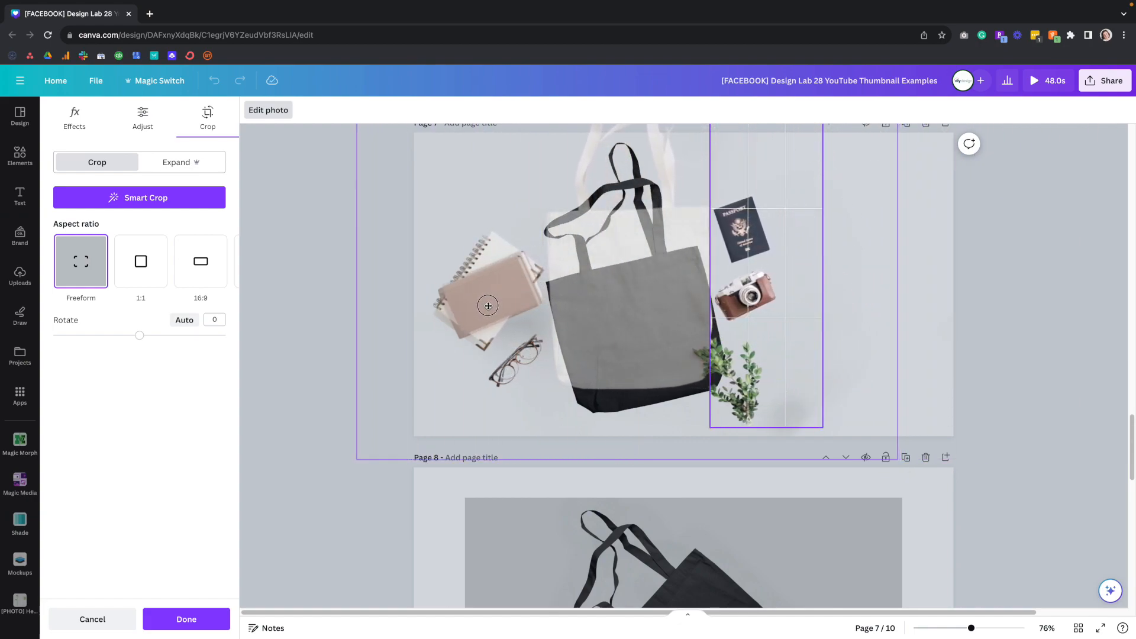
drag(821, 425, 822, 322)
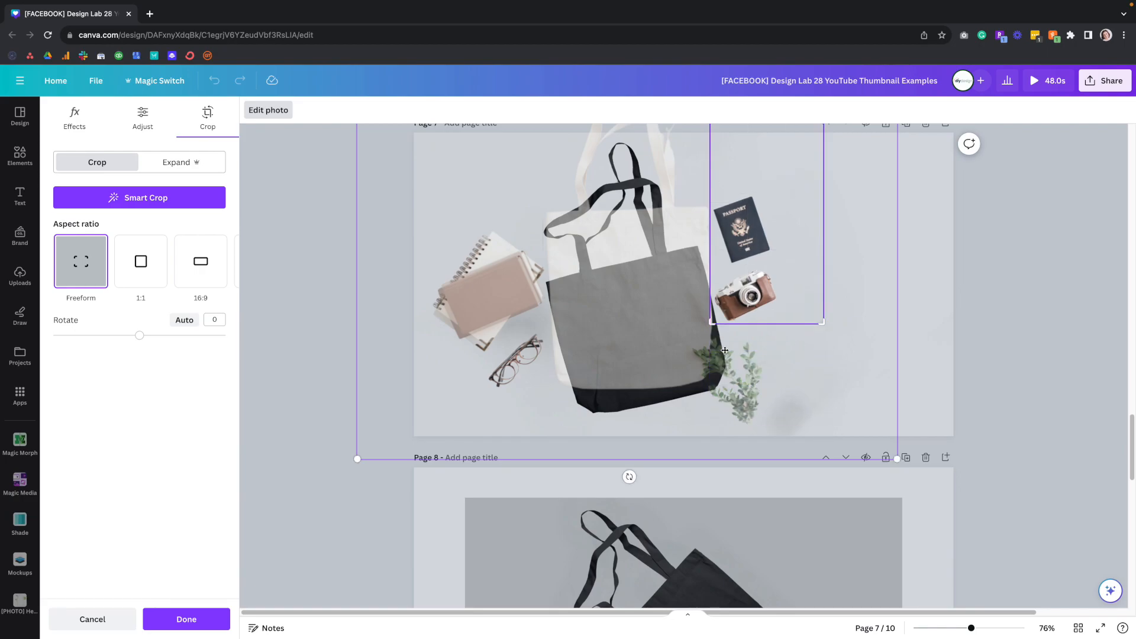
click(1019, 324)
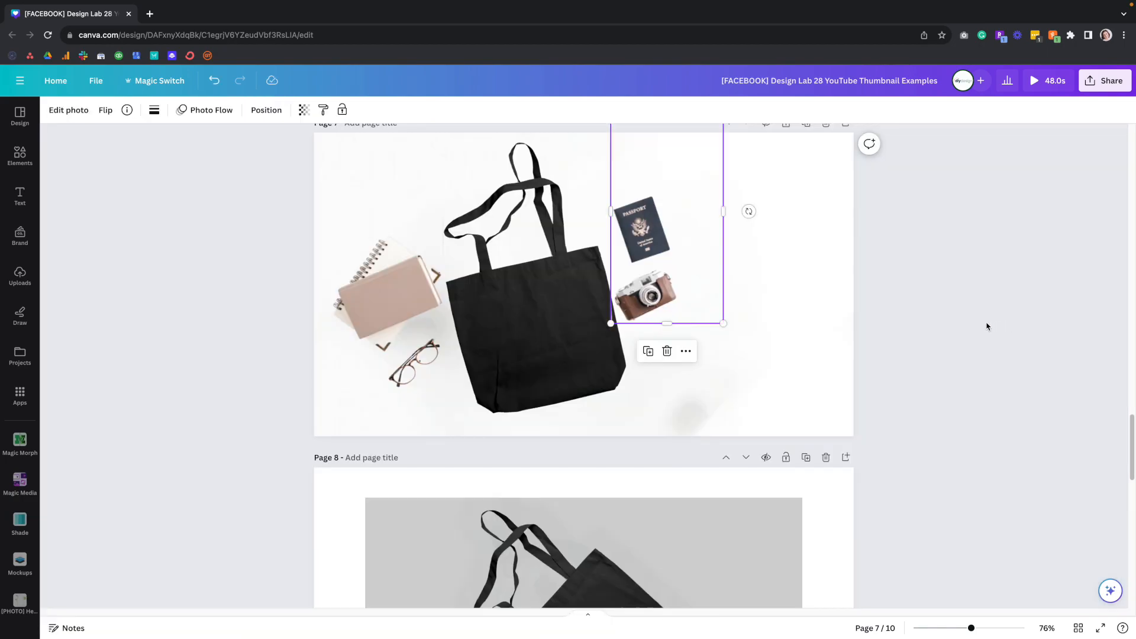
click(969, 333)
- Trim the left edge of the passport and camera layer and place it beside the tote bag's handles
drag(654, 320, 665, 326)
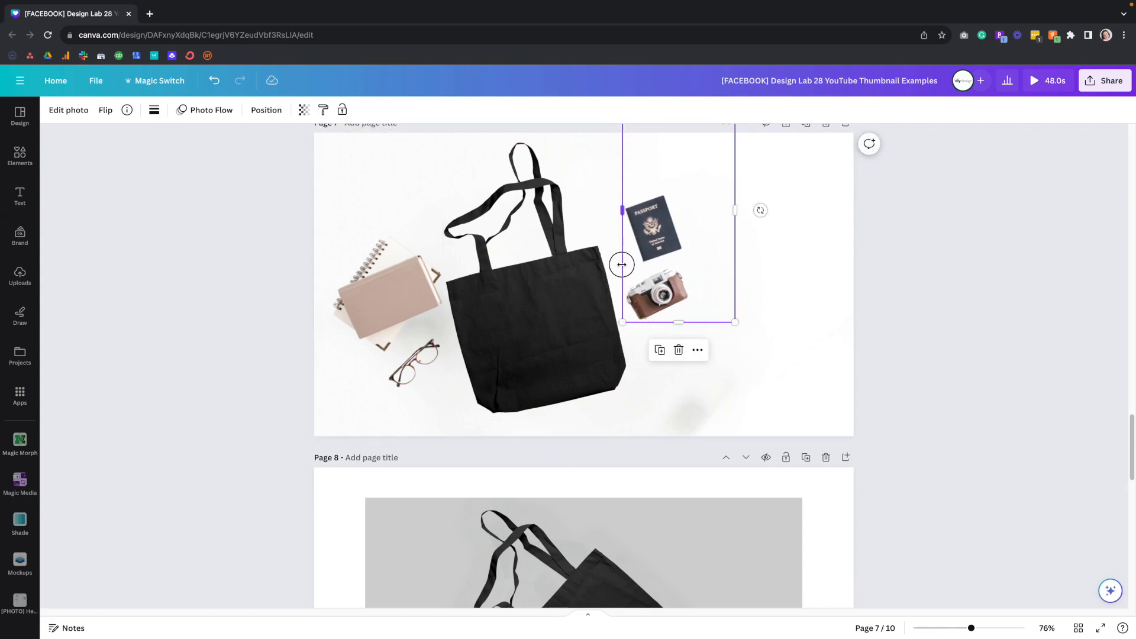
drag(623, 264, 625, 264)
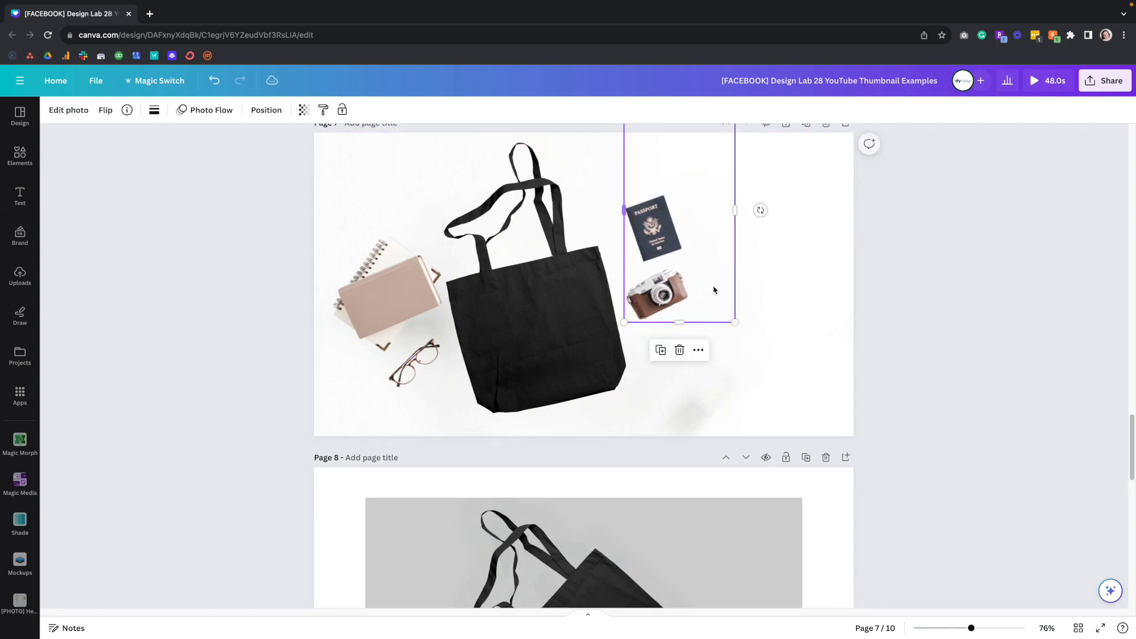
click(944, 299)
drag(702, 302, 660, 231)
click(952, 288)
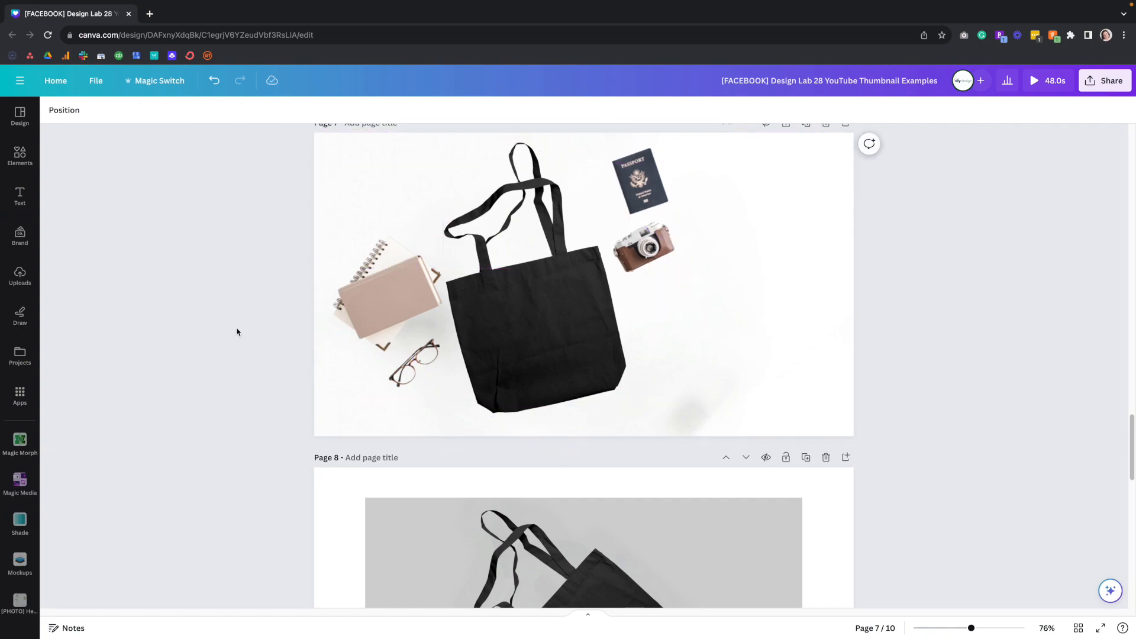
- Select the notebooks, tote bag, and passport and camera layers together and move them toward the center of page 7
drag(231, 186, 690, 328)
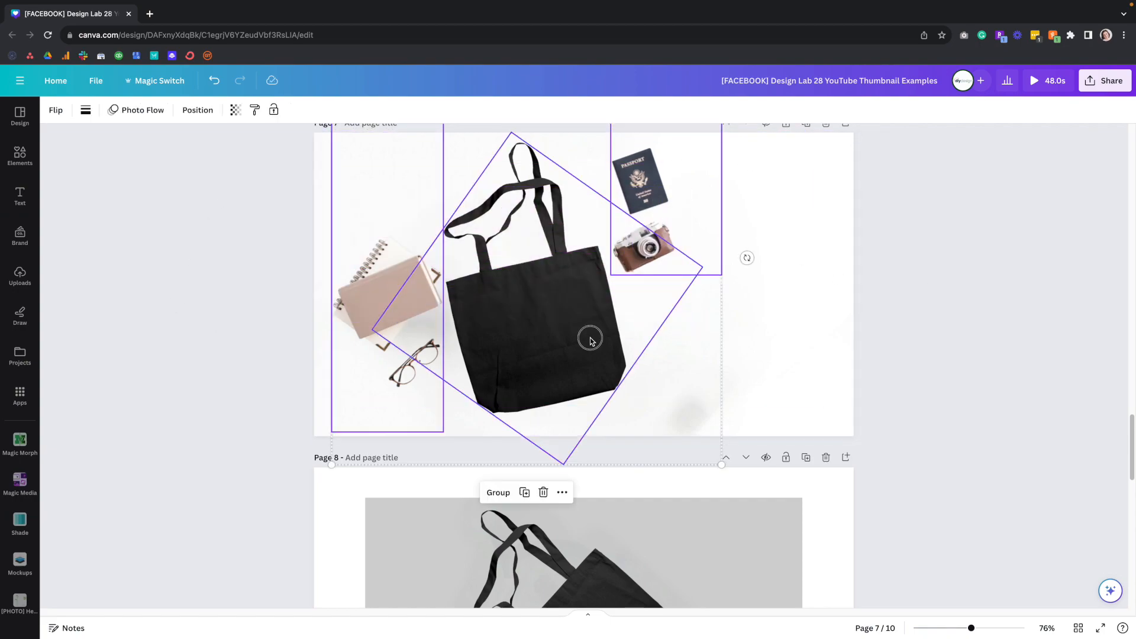
drag(589, 338, 612, 338)
drag(175, 178, 690, 321)
drag(558, 330, 604, 336)
click(928, 393)
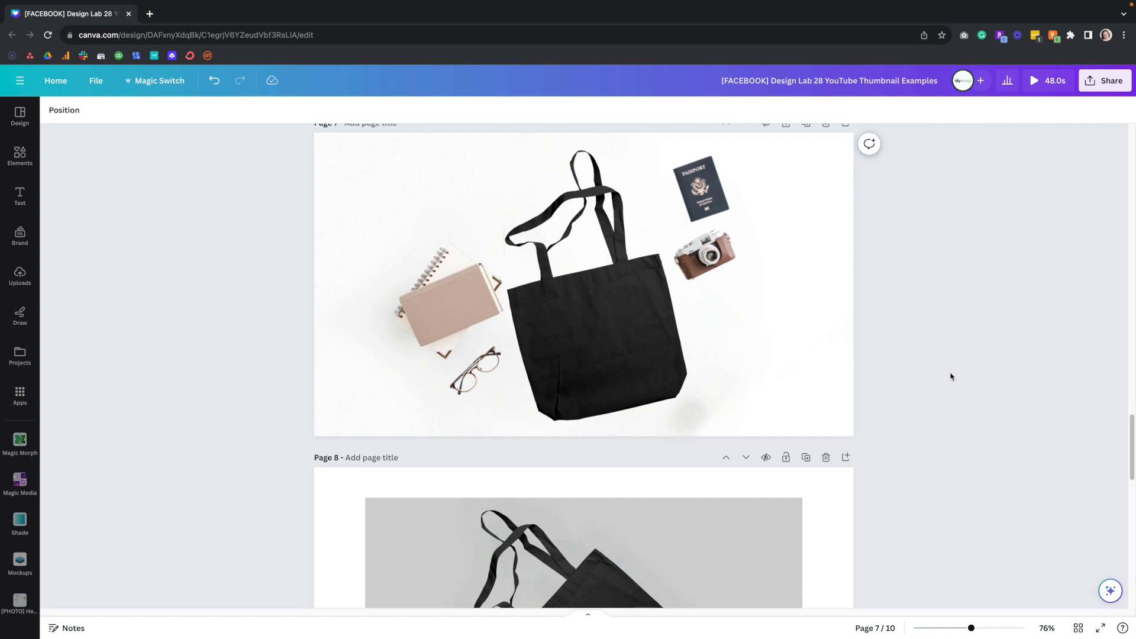
- Separate the laptop and desk objects from the background of the page 9 photo with Magic Grab
scroll(900, 393, down, 5)
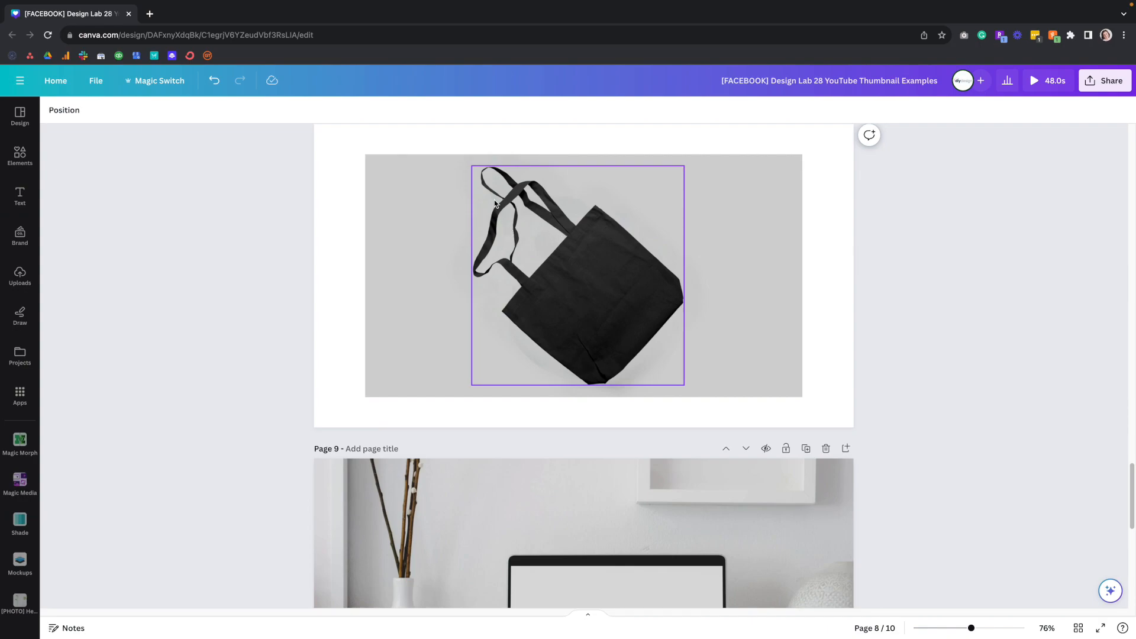
scroll(586, 296, up, 5)
scroll(588, 294, down, 9)
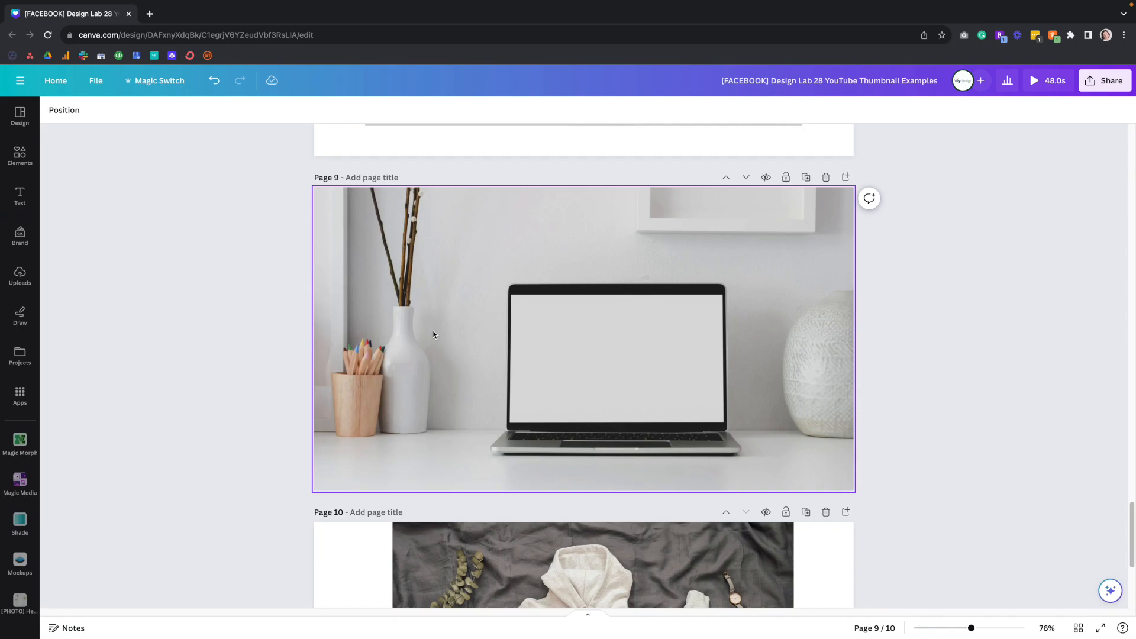
click(481, 264)
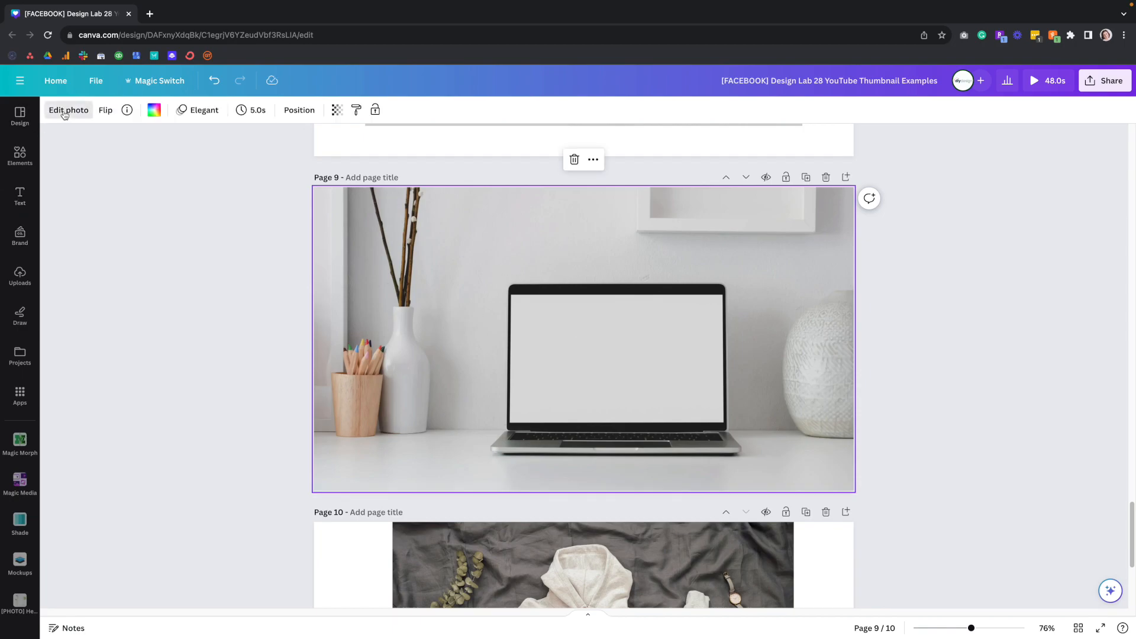
click(67, 110)
click(139, 268)
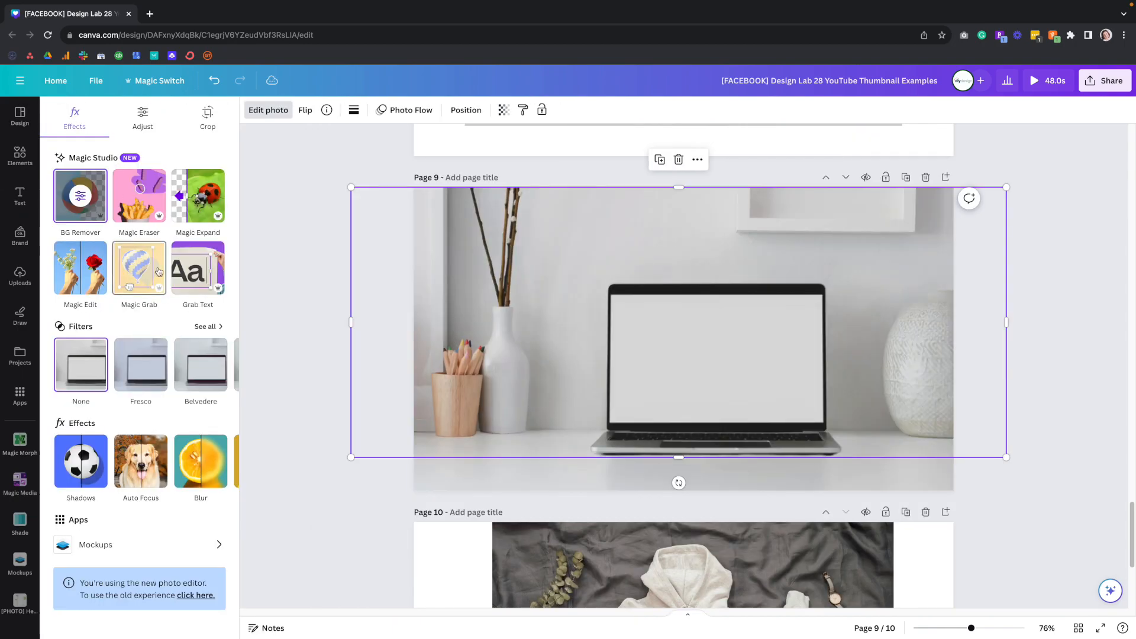
- Shift the grabbed desk layer slightly and crop both sides so only the laptop remains
mouse_move(682, 350)
mouse_down()
mouse_move(598, 296)
mouse_move(685, 347)
mouse_move(671, 336)
mouse_move(667, 345)
mouse_up()
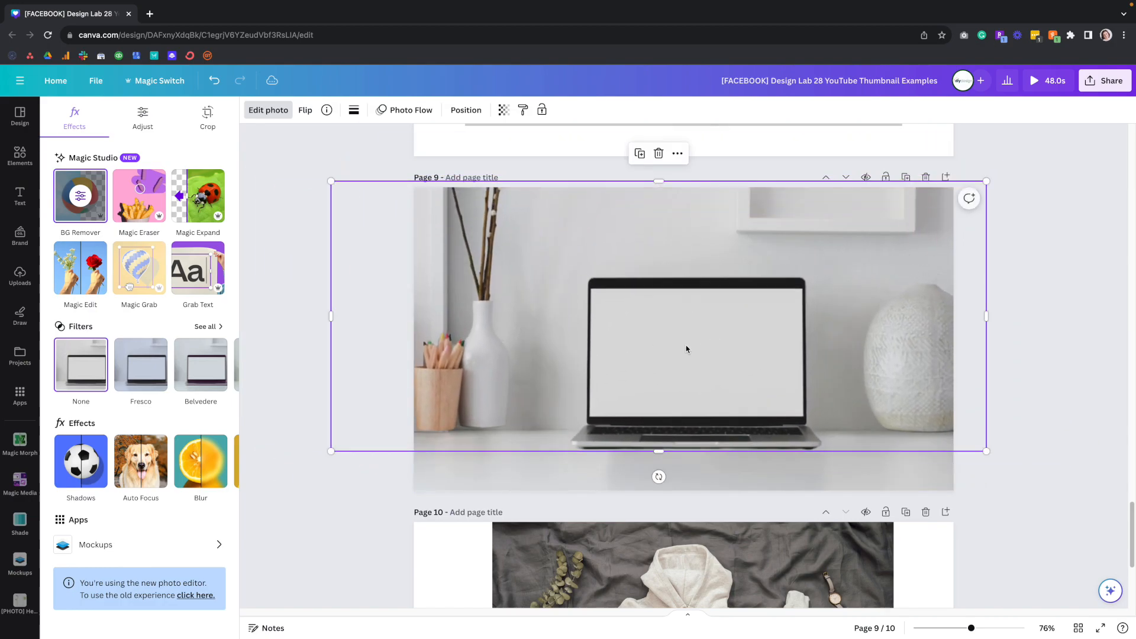
drag(988, 315, 852, 316)
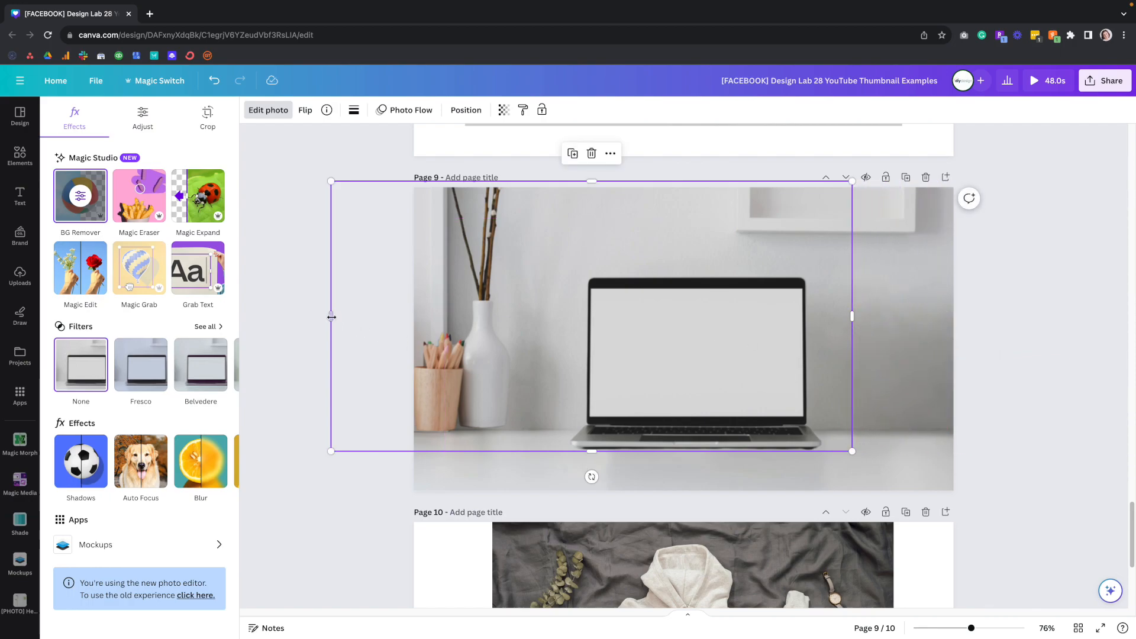
drag(331, 316, 524, 326)
click(329, 273)
- Try the cropped laptop at different spots on page 9, ending on the left side of the desk
drag(644, 369, 731, 325)
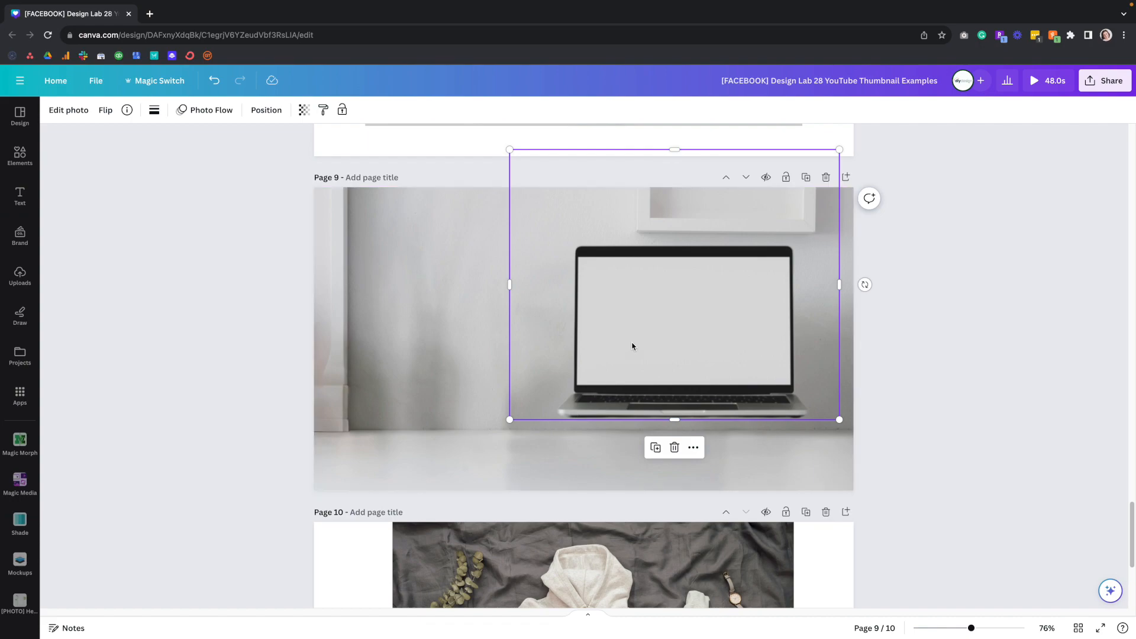
drag(650, 356, 698, 377)
drag(535, 395, 400, 378)
click(229, 294)
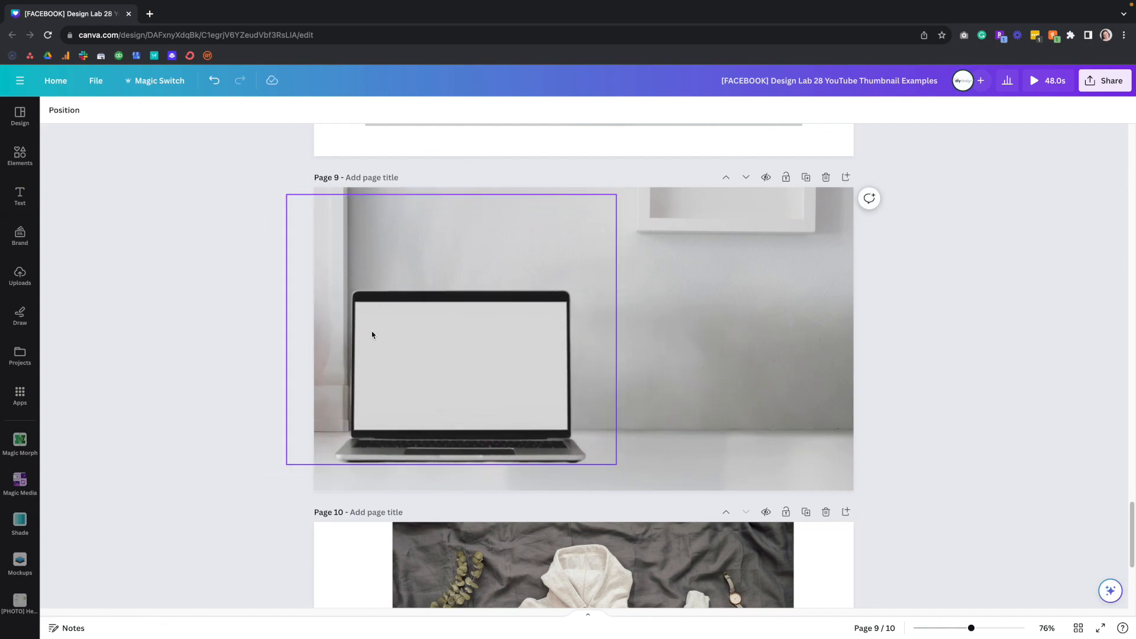
- Add a single-image grid to page 9, size it to the laptop screen at about 501 × 308 px, and bring it to the front
click(20, 157)
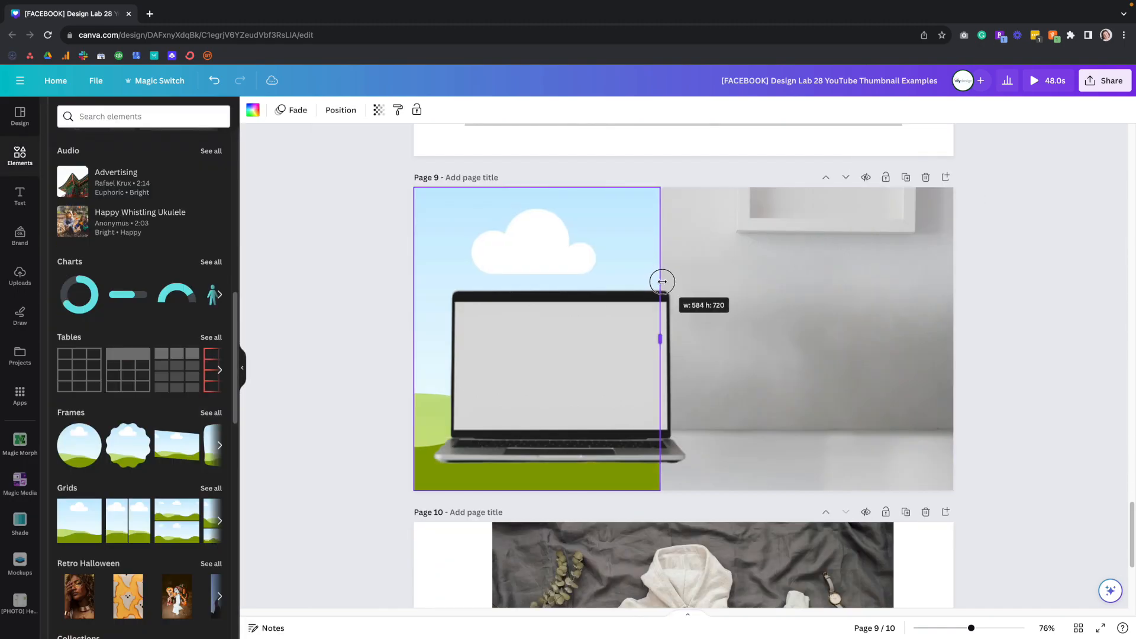
drag(659, 281, 668, 280)
drag(610, 190, 609, 301)
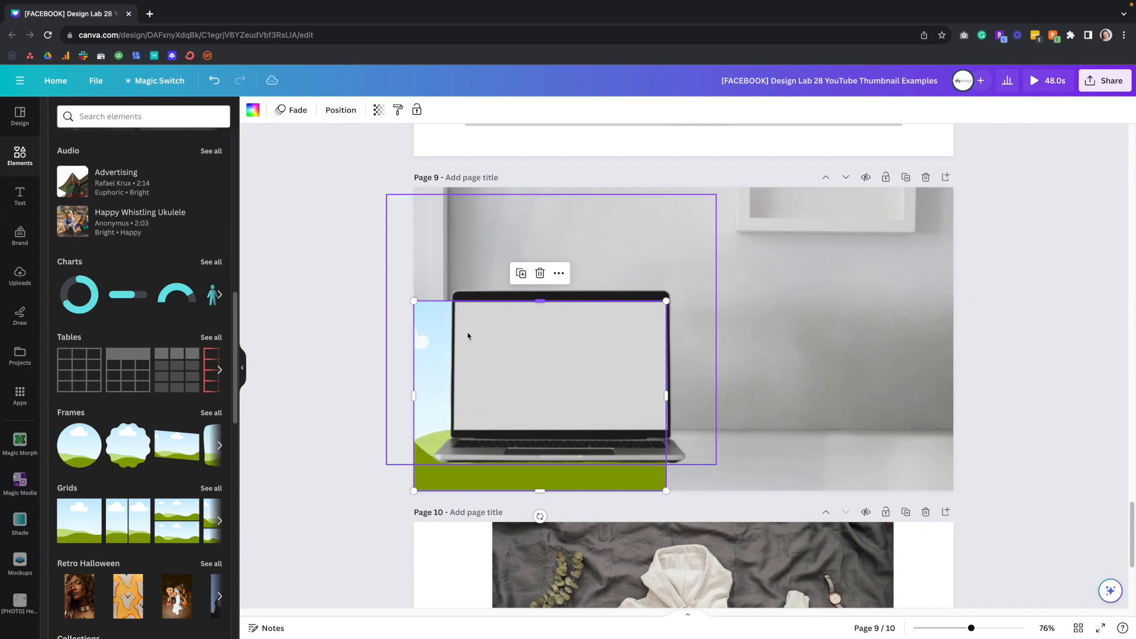
drag(414, 327, 455, 330)
drag(564, 489, 561, 431)
click(341, 107)
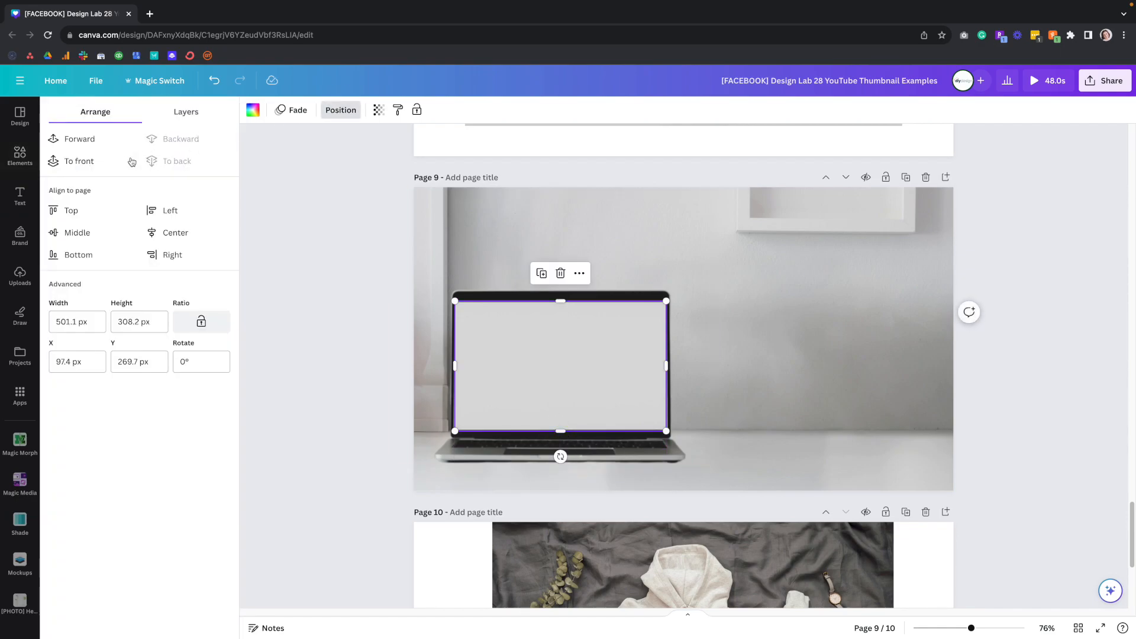
click(304, 282)
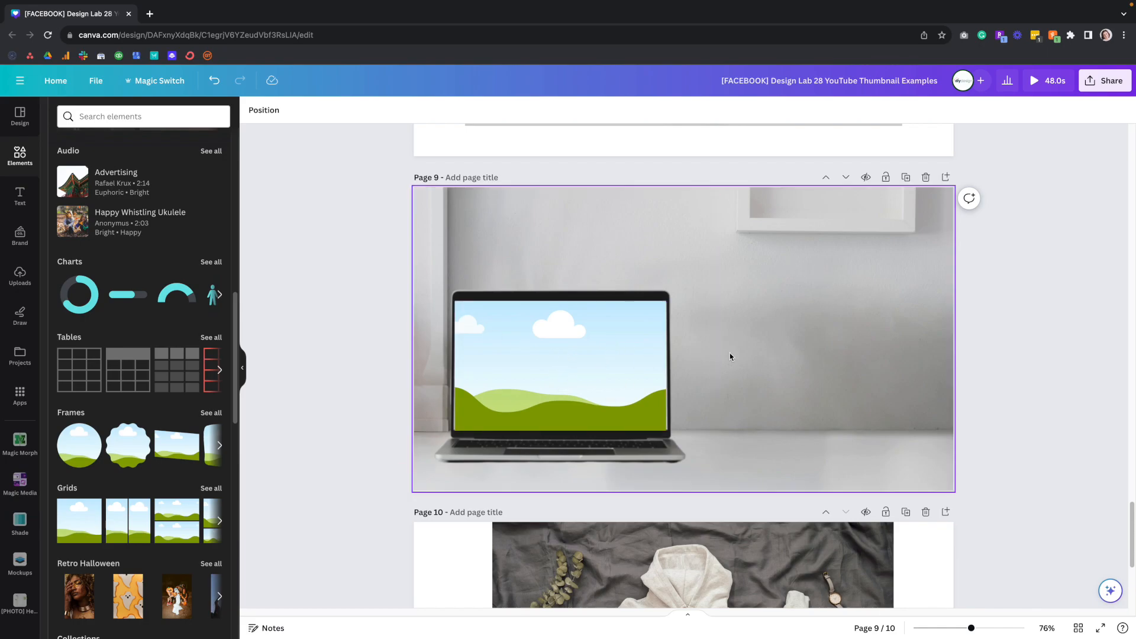
- Separate the hoodie outfit from the page 10 photo with Magic Grab, try shifting the grabbed layer, and undo the shift
scroll(730, 355, down, 5)
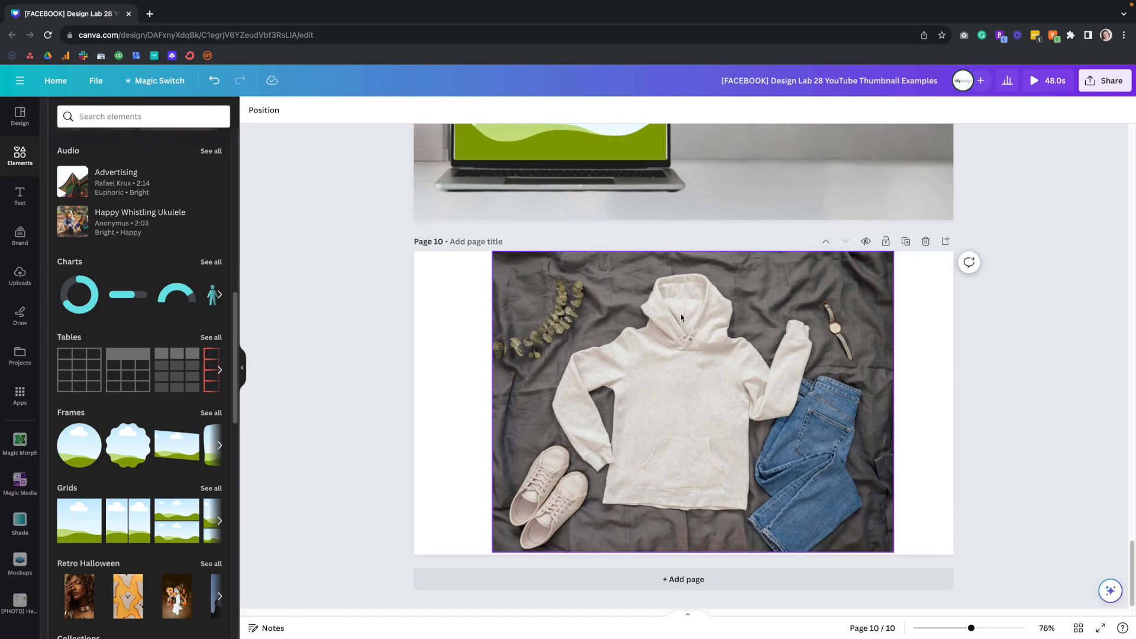
click(683, 320)
click(242, 368)
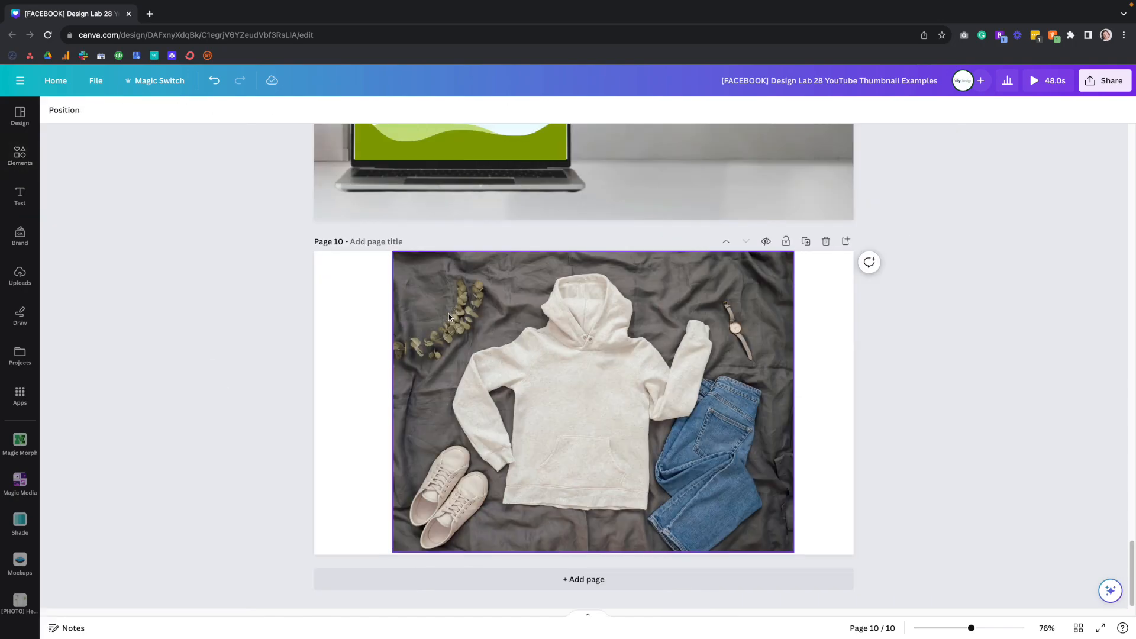
click(585, 356)
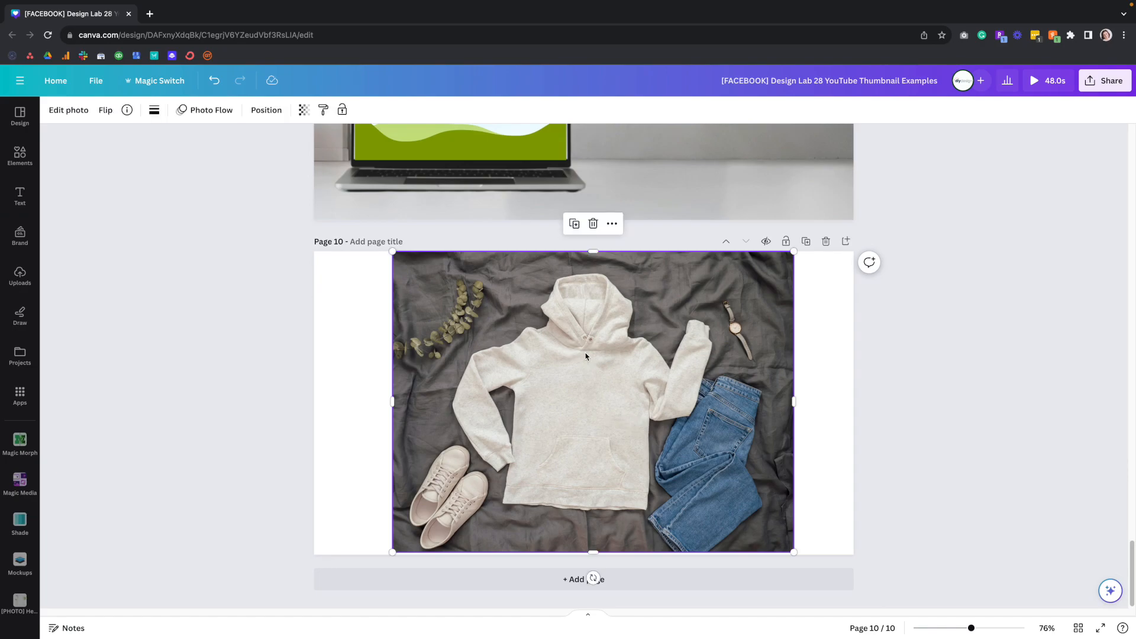
click(68, 110)
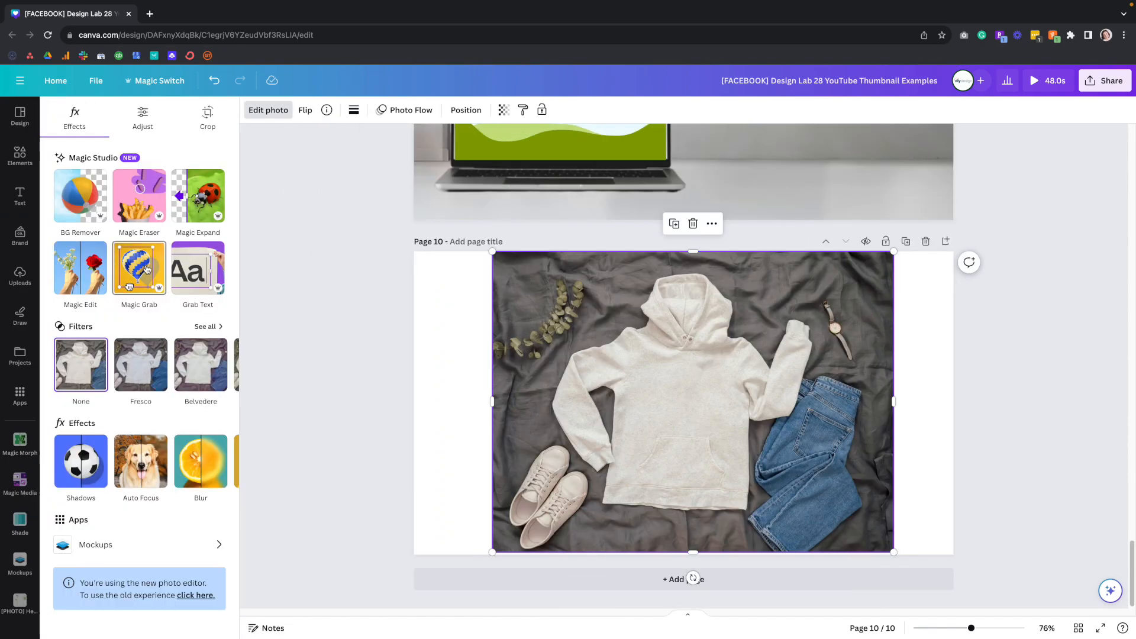
drag(605, 335, 645, 319)
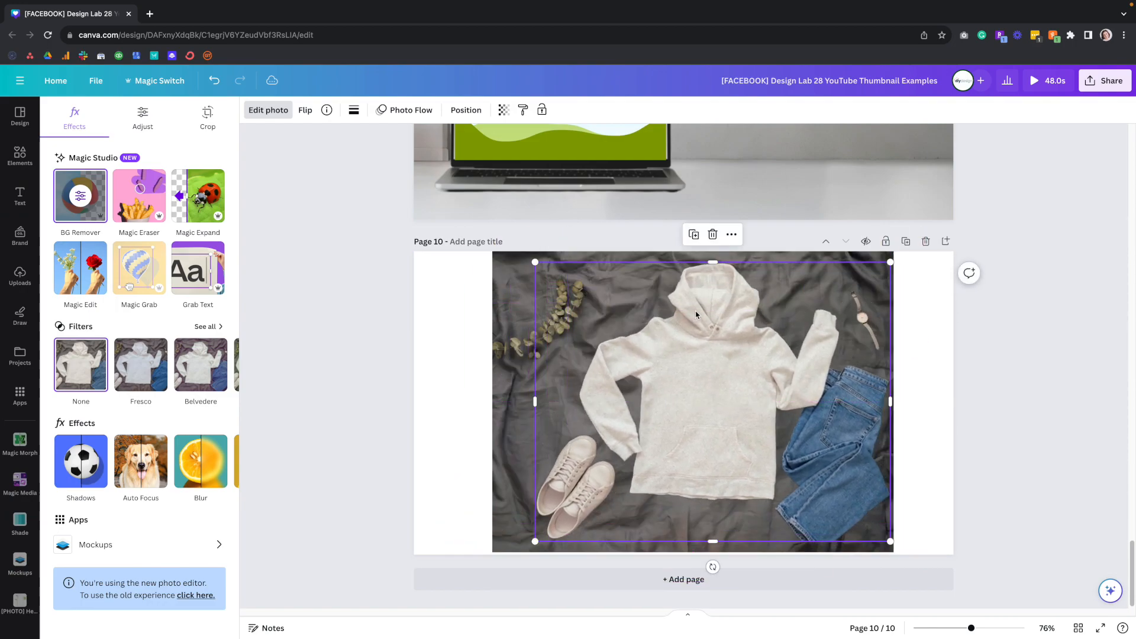
key(ctrl+z)
- Set the brightness of the fabric background layer on page 10 to -43
click(502, 257)
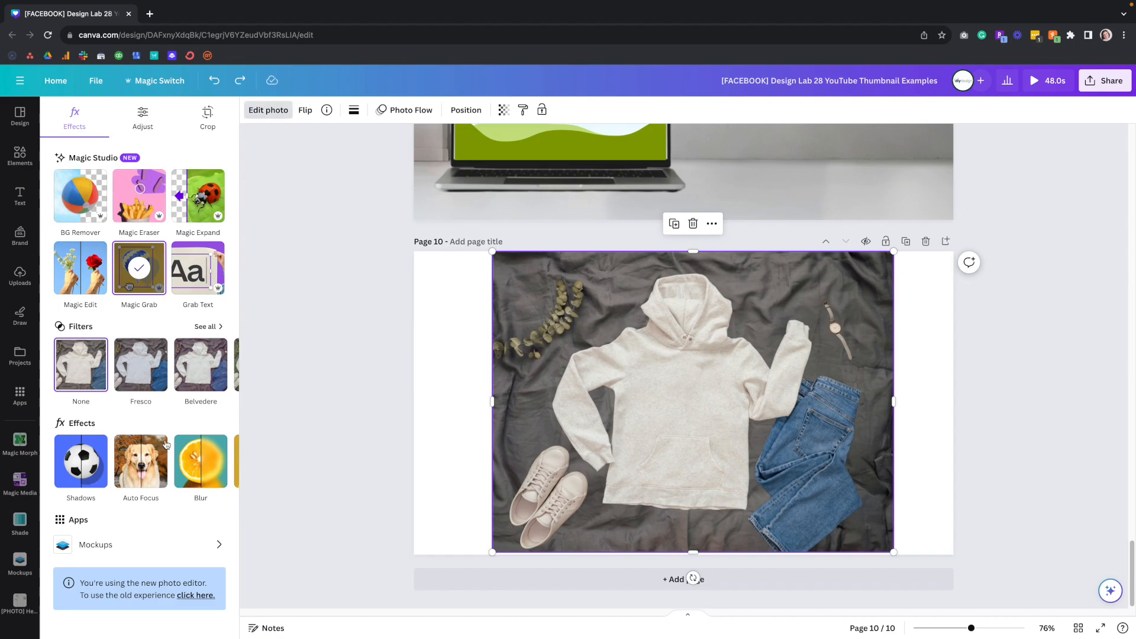
click(142, 114)
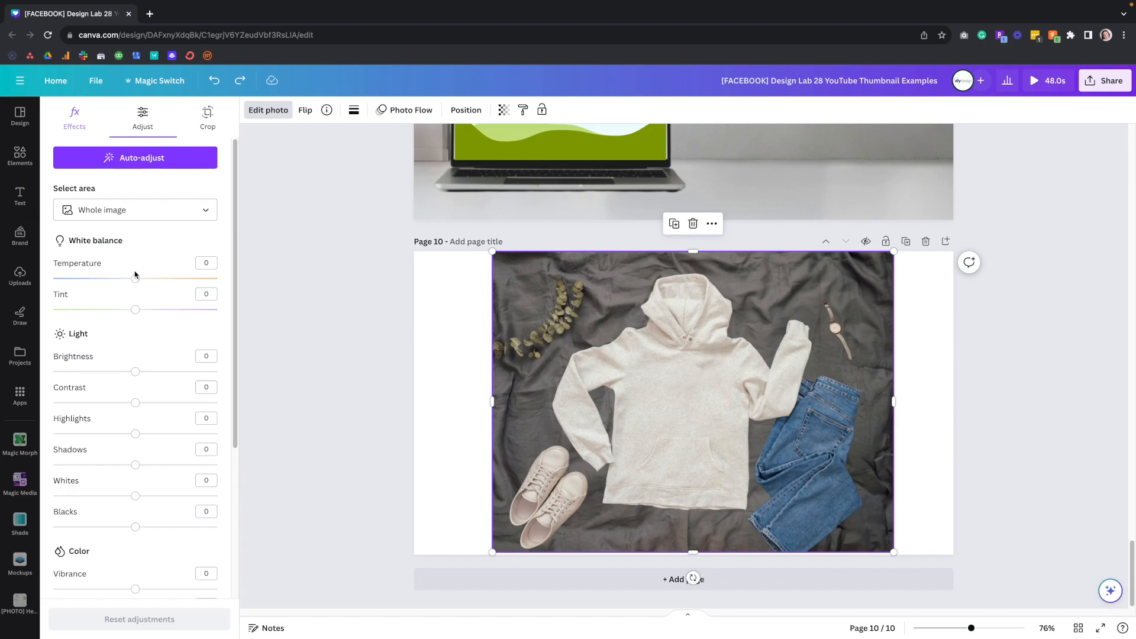
drag(138, 377, 101, 379)
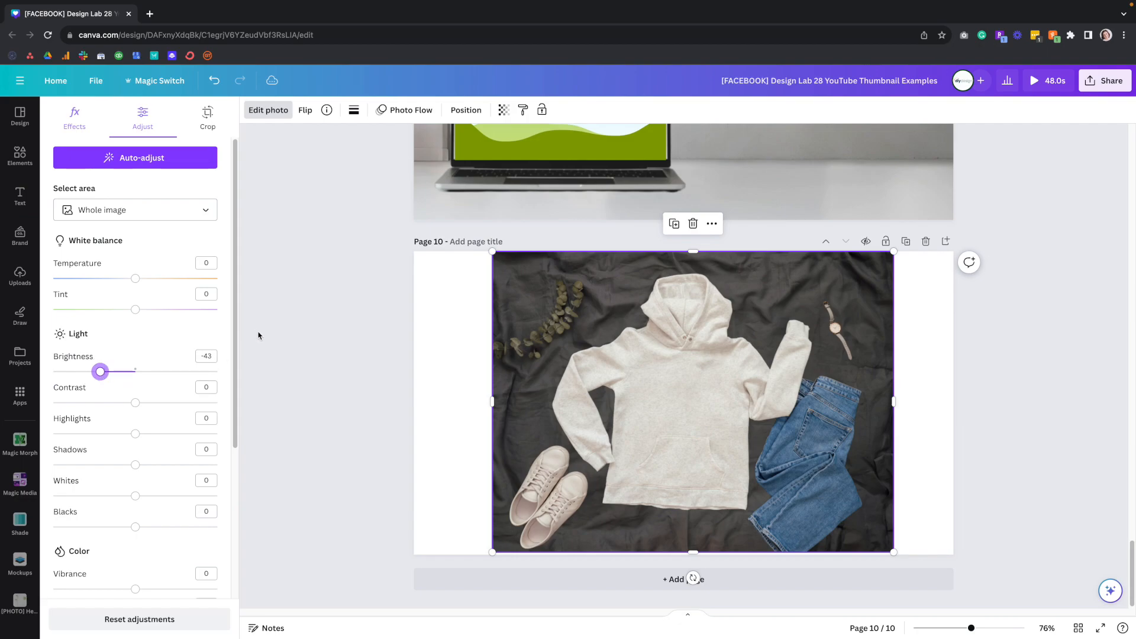
click(359, 325)
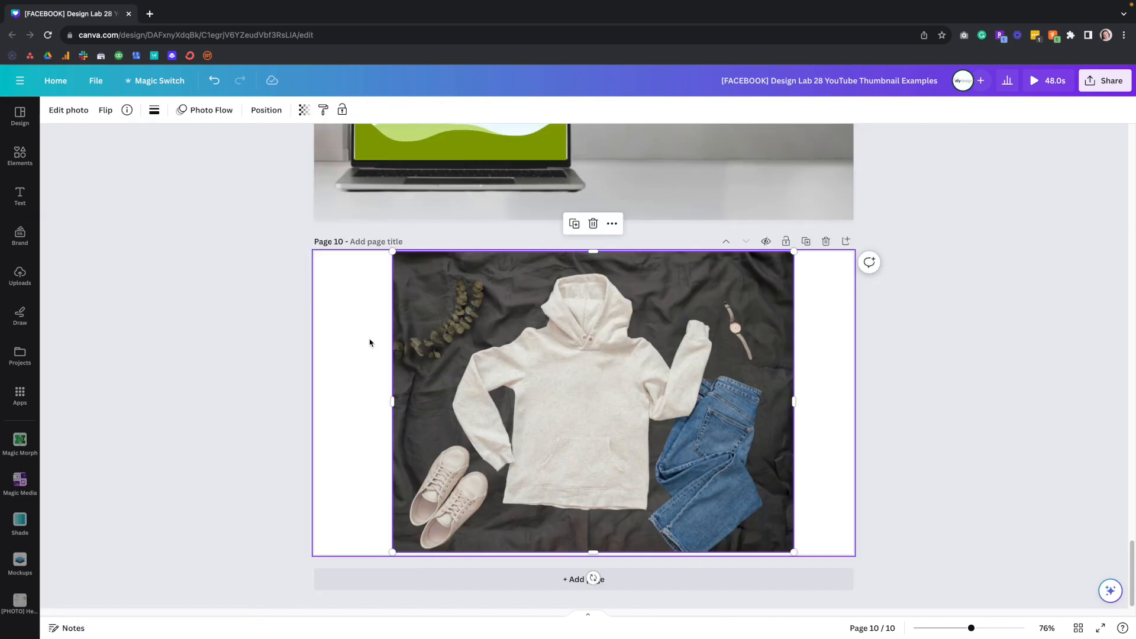
click(364, 340)
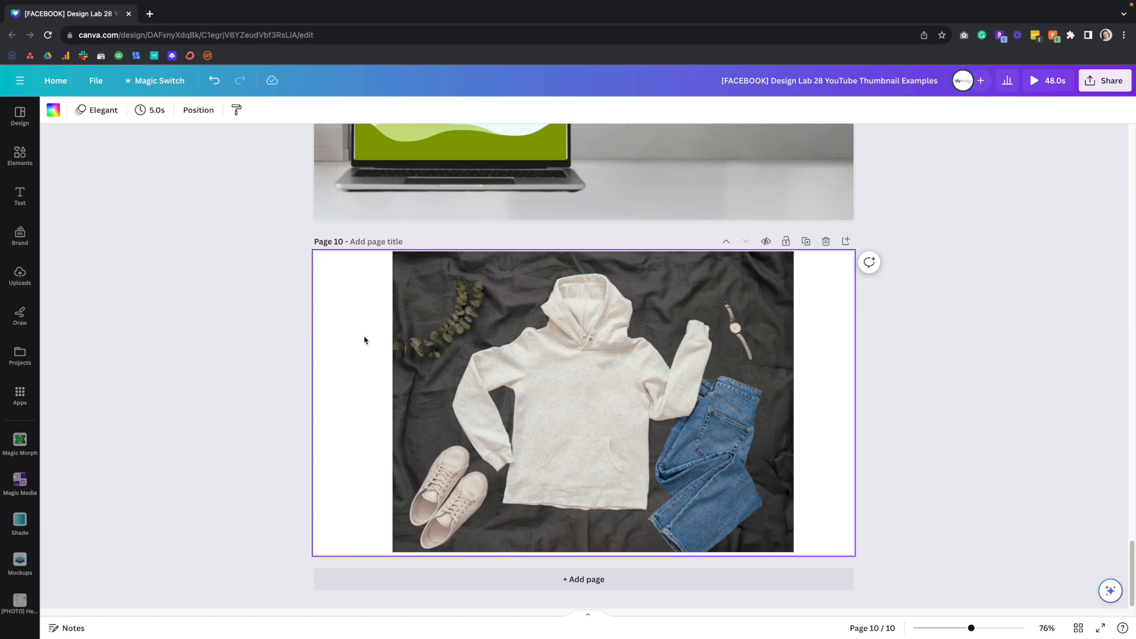
- Try scaling down the mother and child cutout on page 1, and undo the change
scroll(365, 341, up, 20)
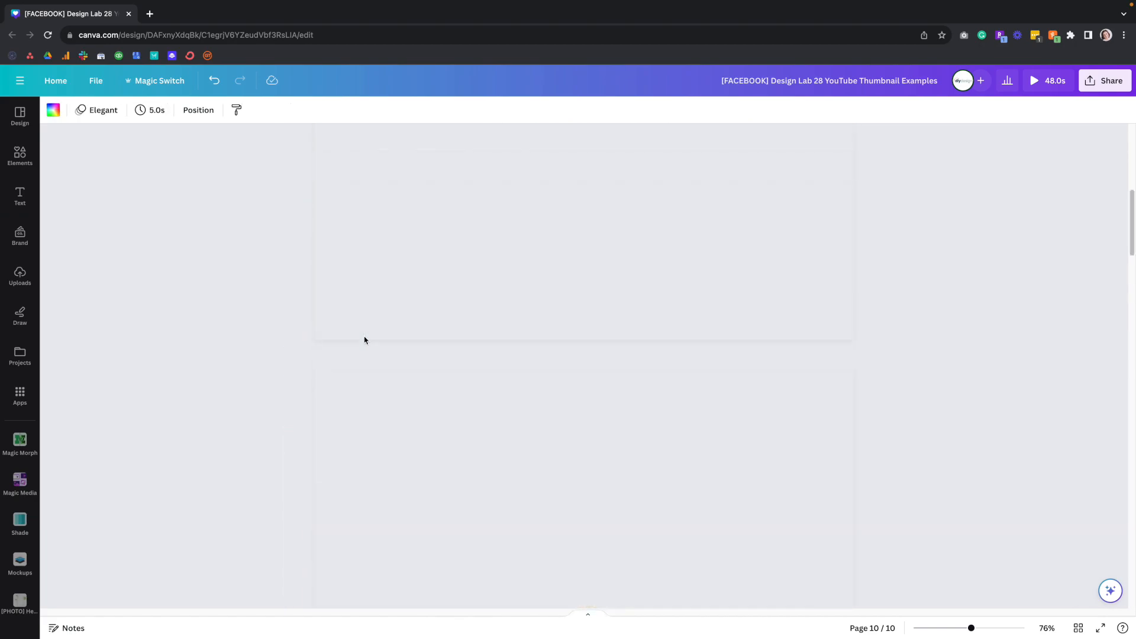
scroll(364, 340, up, 8)
click(668, 322)
drag(574, 540, 596, 462)
key(ctrl+z)
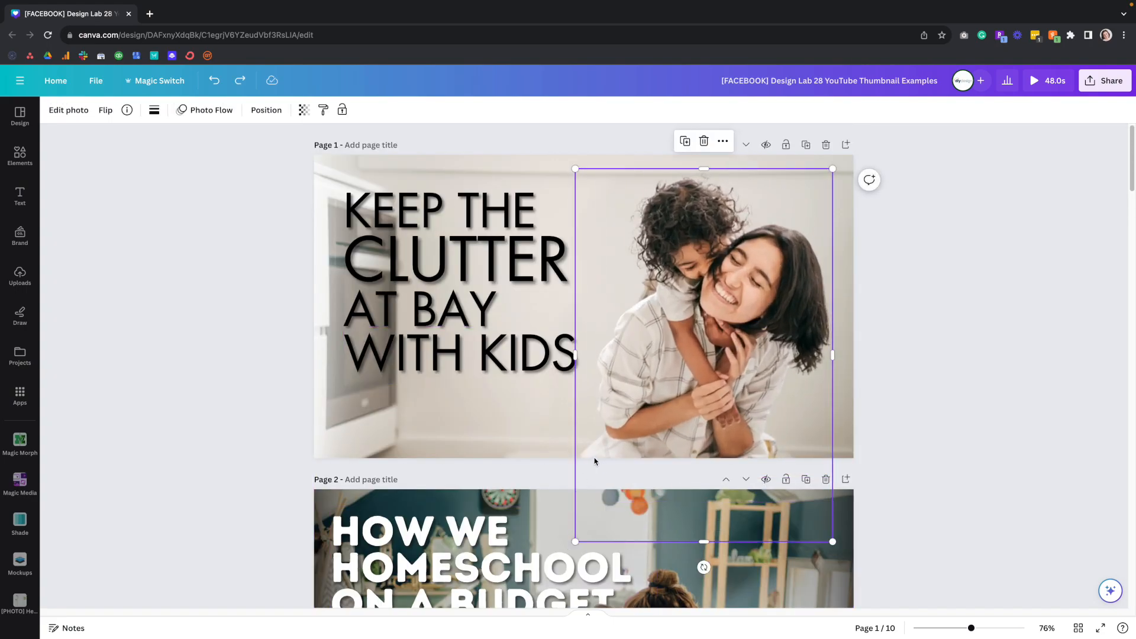
- Scale the meditating woman cutout on page 3 down slightly, try it over by the white shoes, and undo that move
scroll(602, 464, down, 5)
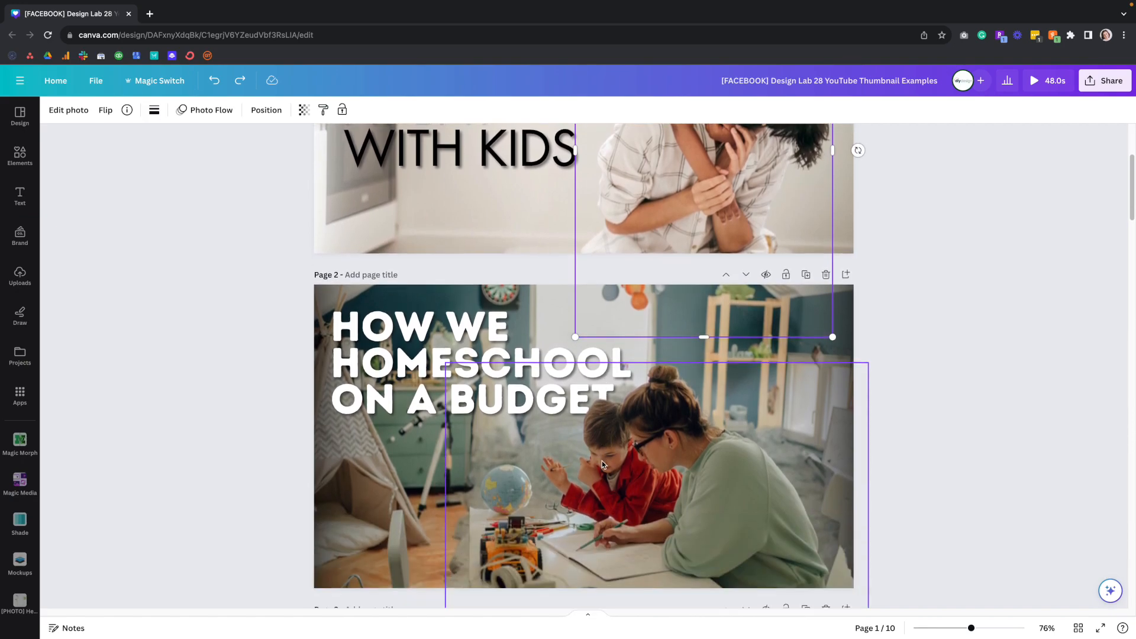
scroll(602, 461, down, 8)
scroll(580, 325, up, 2)
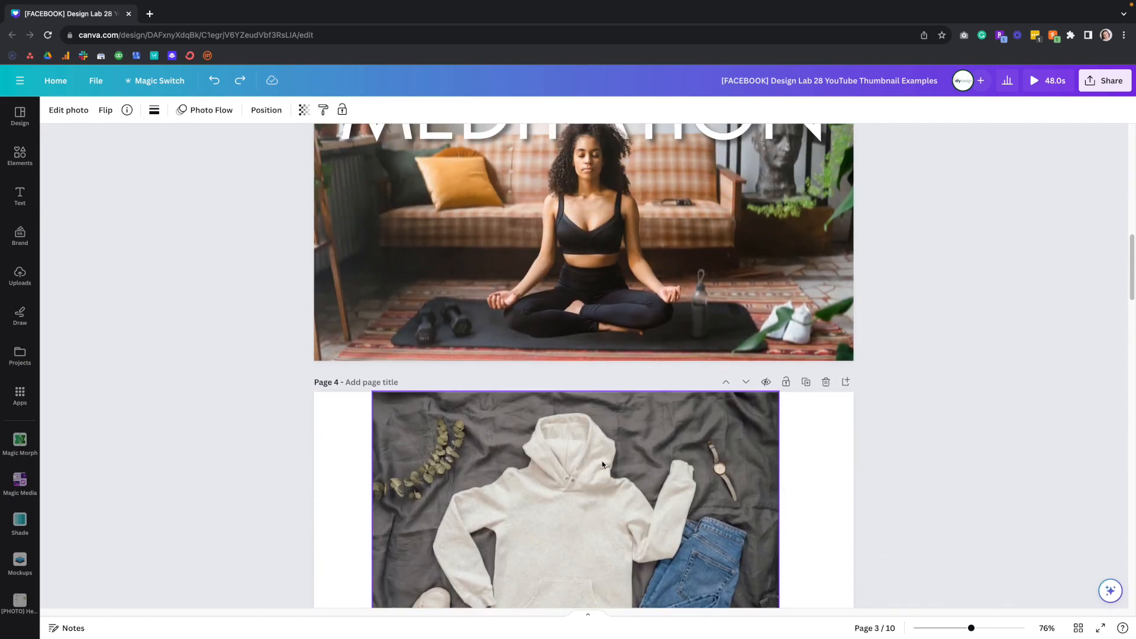
scroll(580, 325, up, 2)
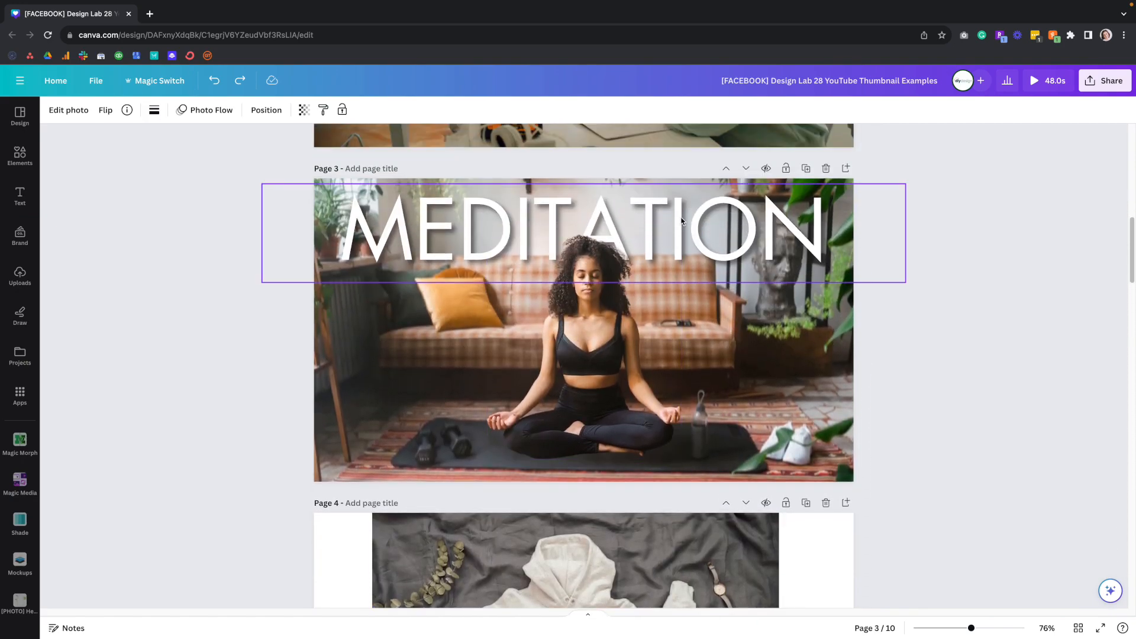
click(636, 303)
drag(682, 234, 668, 248)
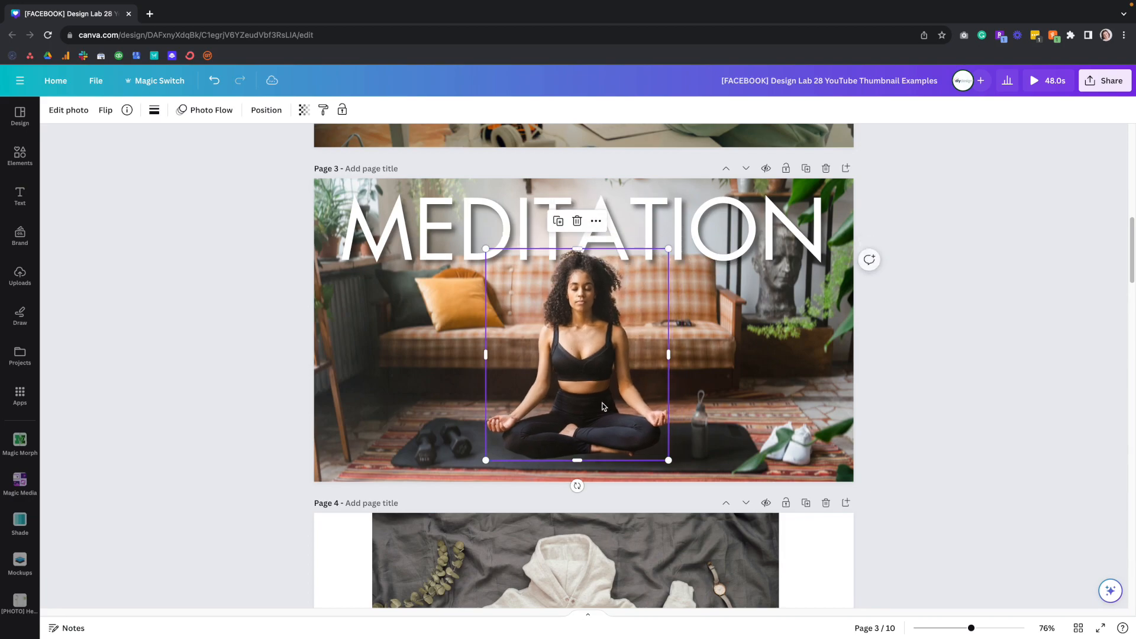
drag(599, 408, 720, 411)
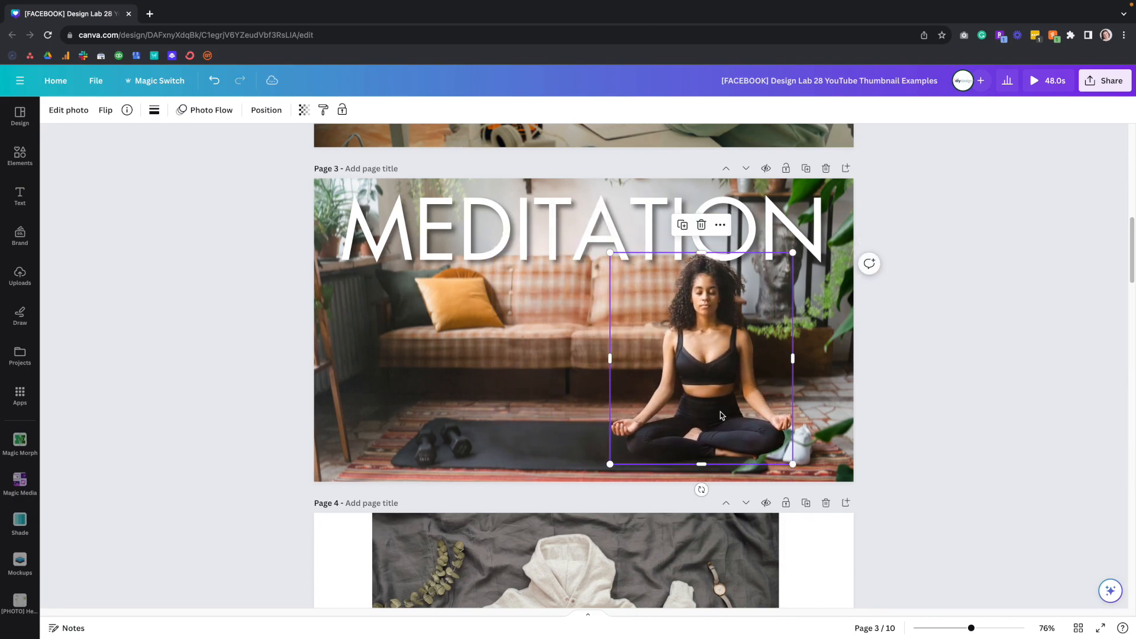
key(ctrl+z)
scroll(554, 418, down, 1)
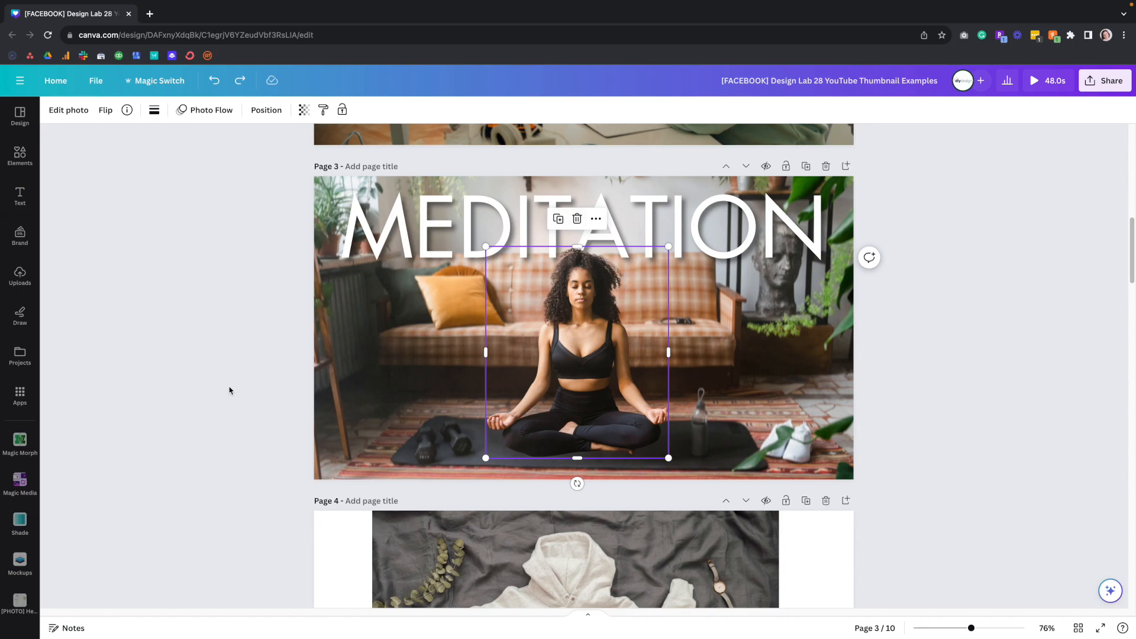
- Try offsetting the grabbed outfit layer over the darkened fabric background on page 10, and undo the move
scroll(229, 391, down, 20)
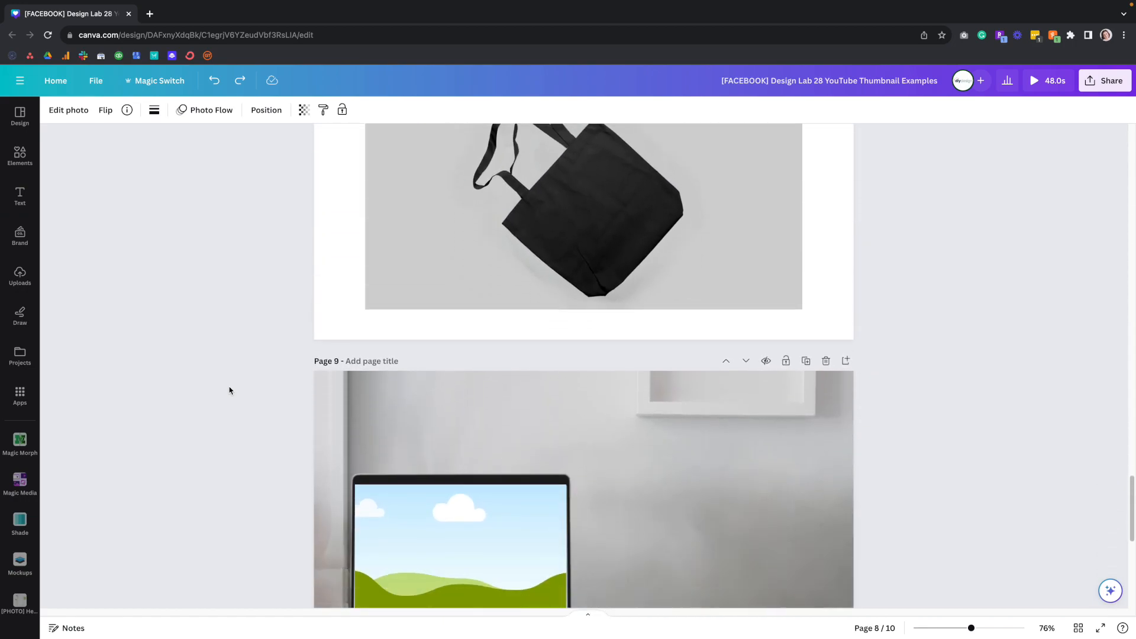
scroll(230, 390, down, 8)
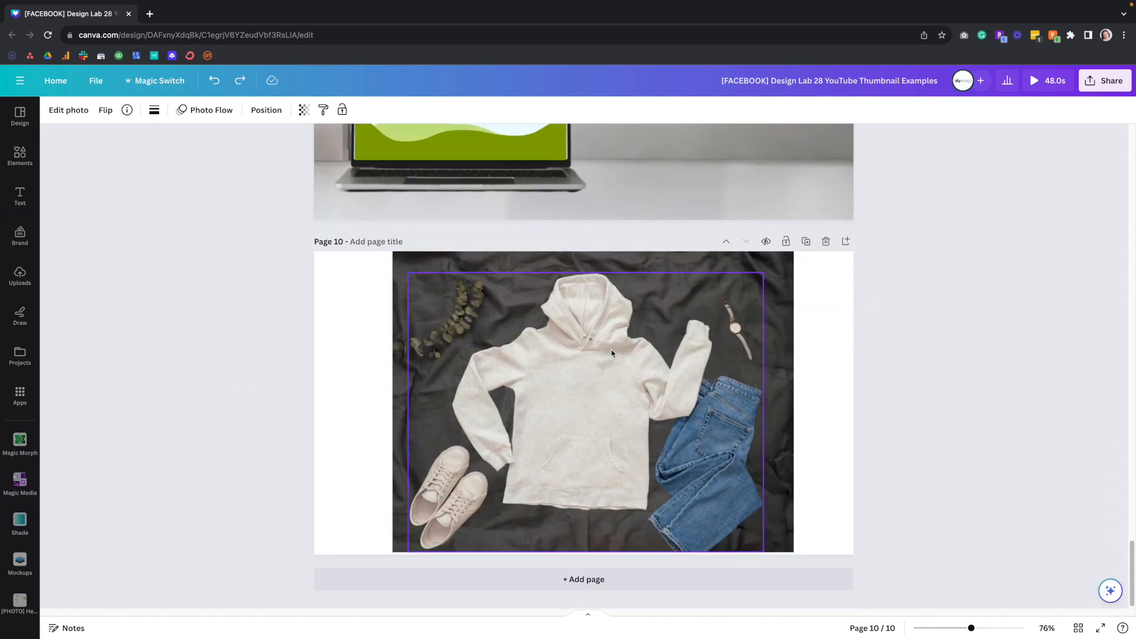
drag(612, 354, 672, 366)
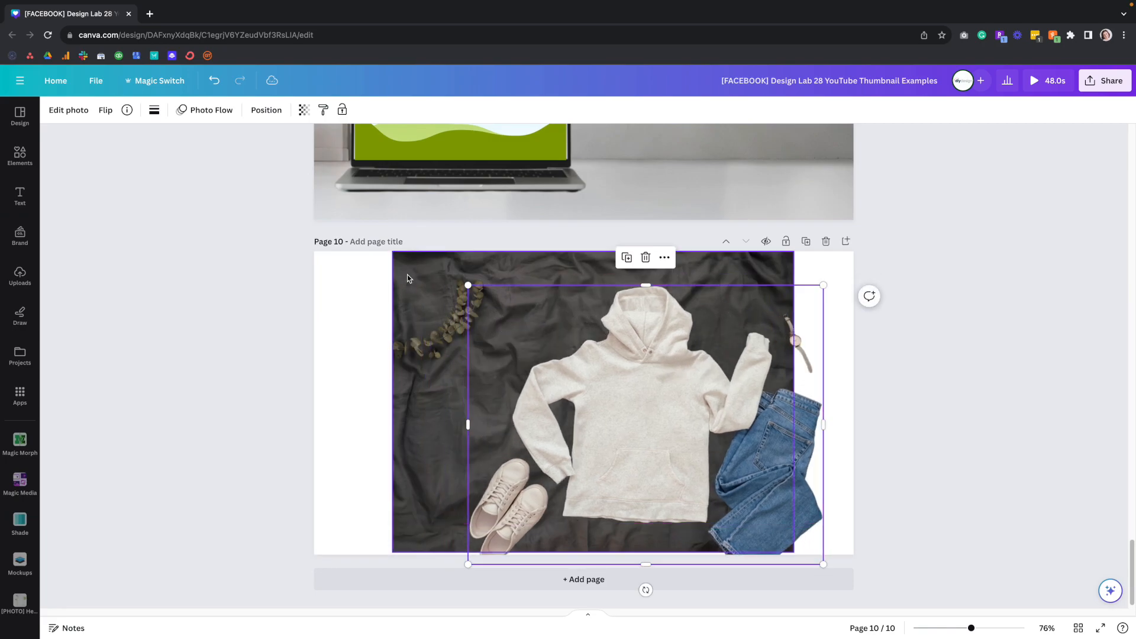
click(69, 110)
drag(65, 156, 62, 157)
click(333, 275)
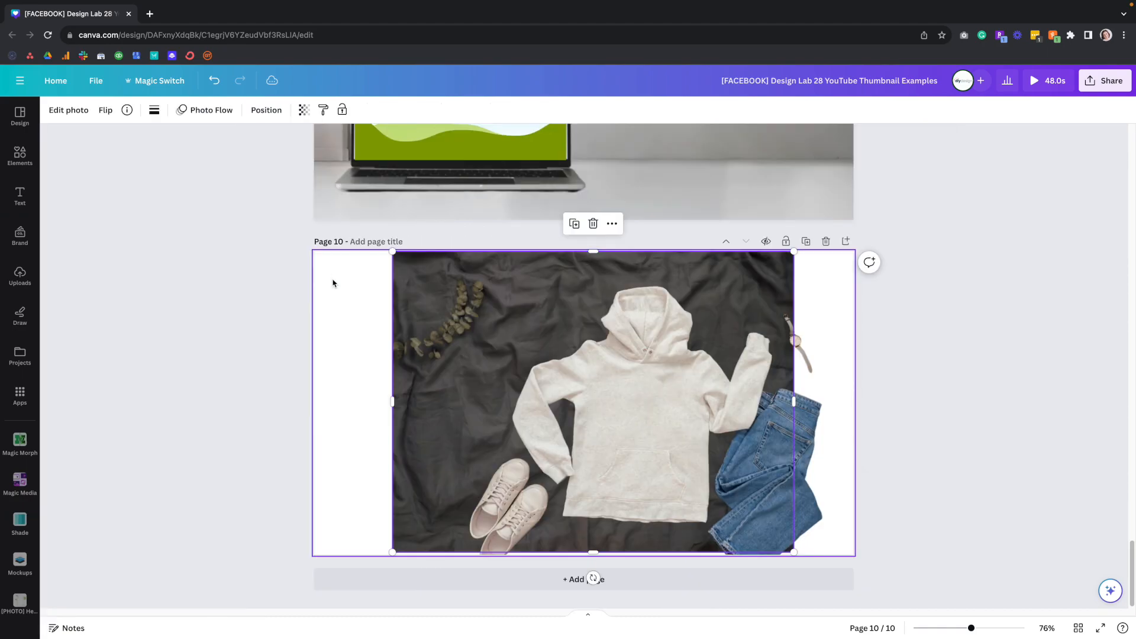
key(ctrl+z)
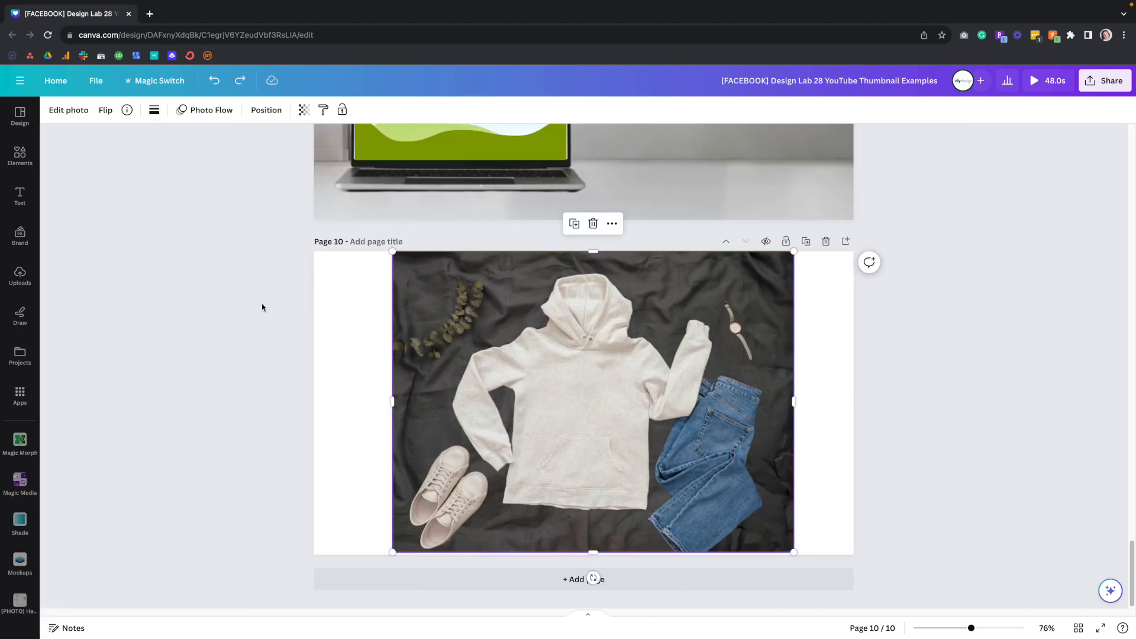
- Go back to the Girls Fall Haul thumbnail on page 5 and open the photo editing effects
scroll(460, 326, up, 10)
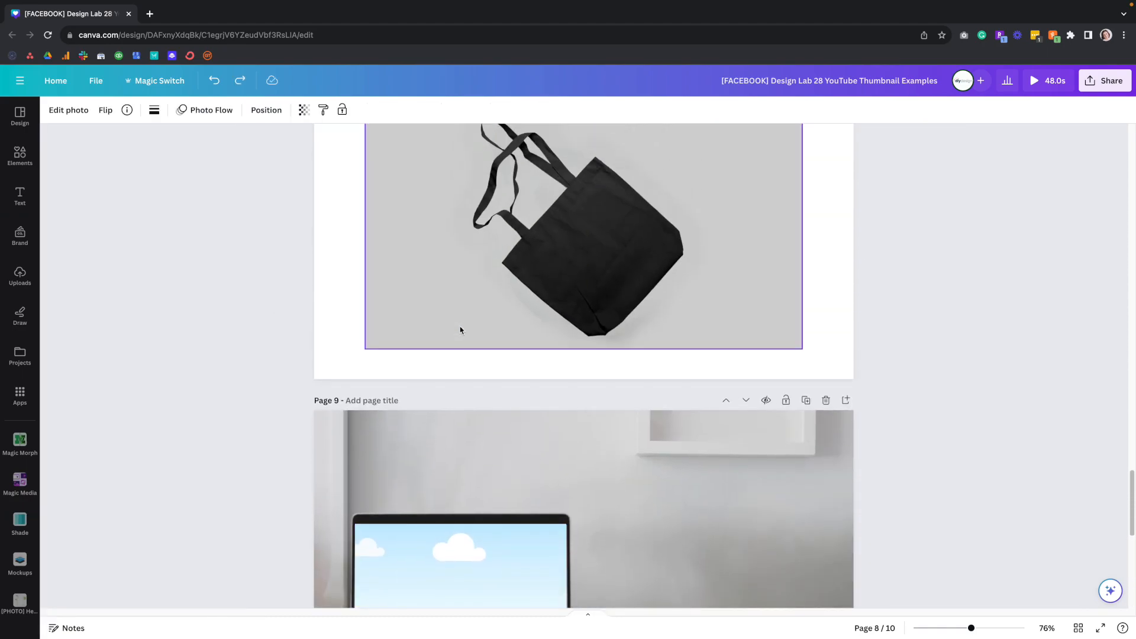
scroll(459, 330, up, 15)
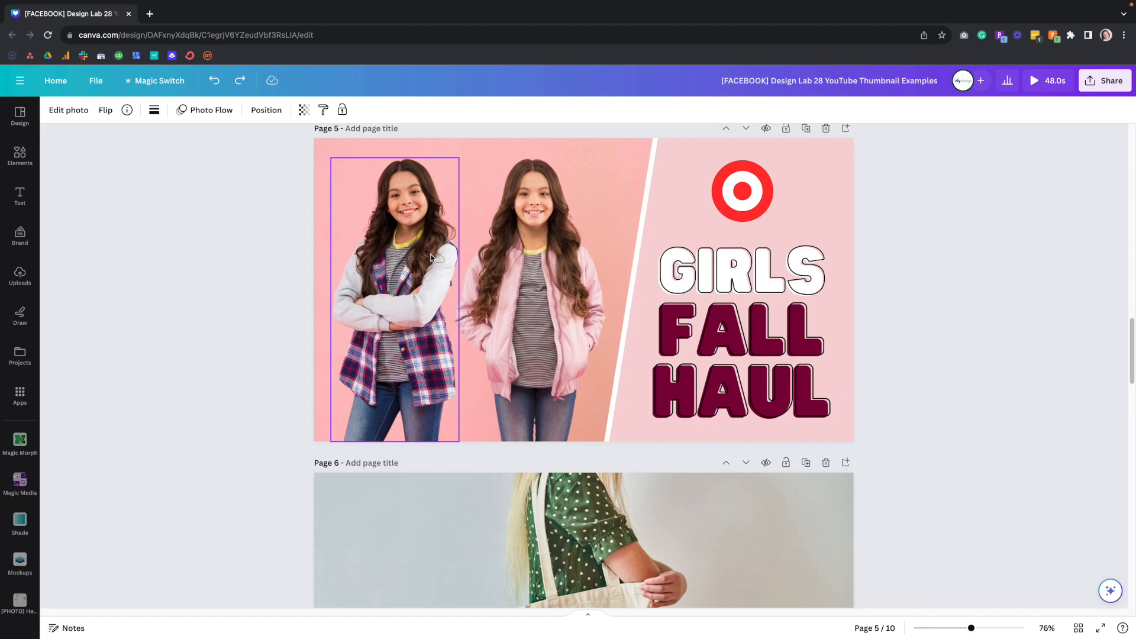
click(68, 110)
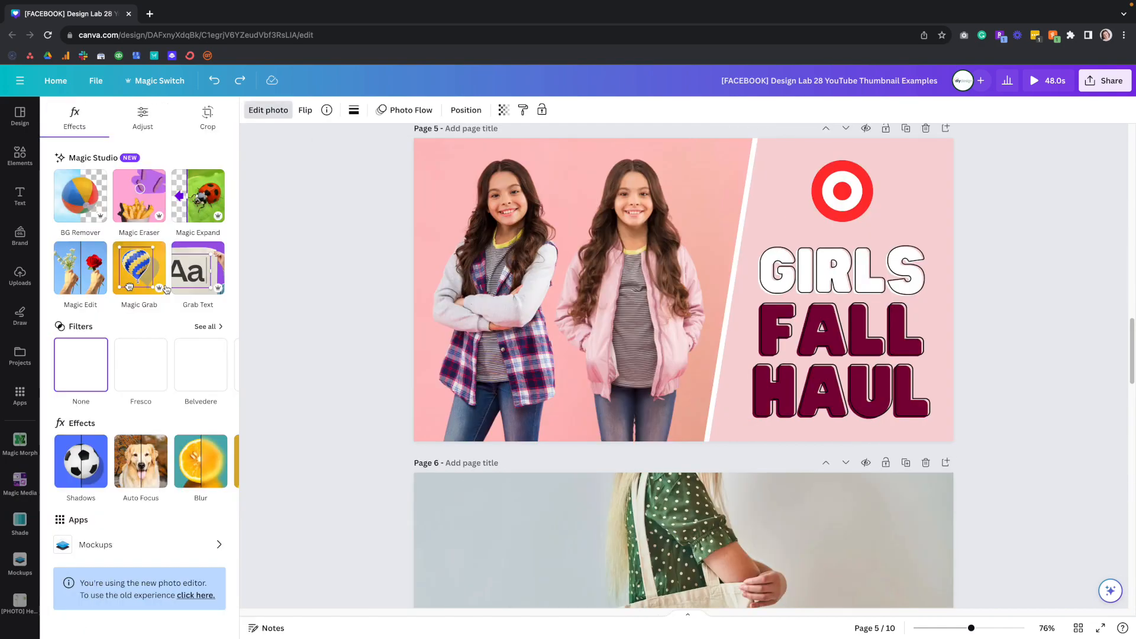